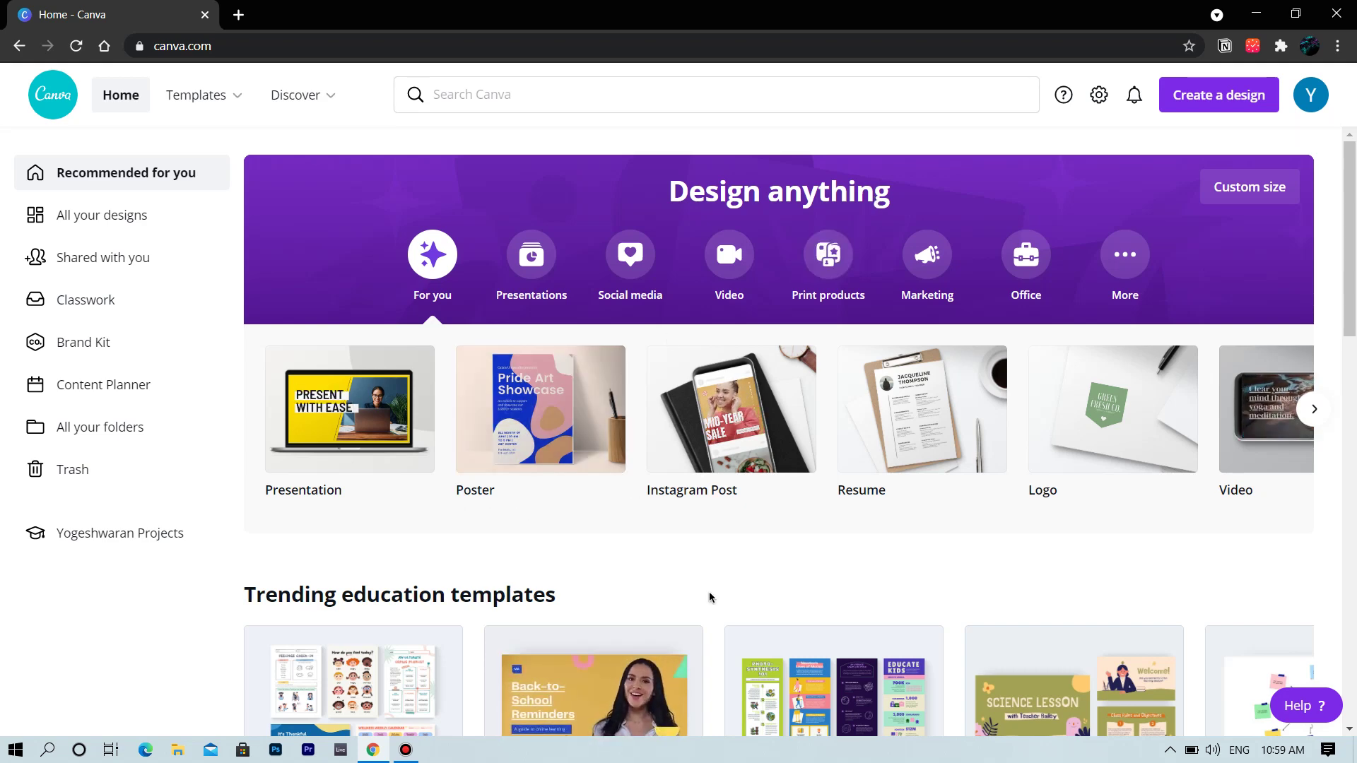
Step: Look over the home page and the category lists of its templates and Discover sections
{"action": "scroll", "coordinate": [709, 597], "scroll_direction": "down", "scroll_amount": 1}
{"action": "scroll", "coordinate": [710, 596], "scroll_direction": "down", "scroll_amount": 4}
{"action": "scroll", "coordinate": [710, 596], "scroll_direction": "up", "scroll_amount": 5}
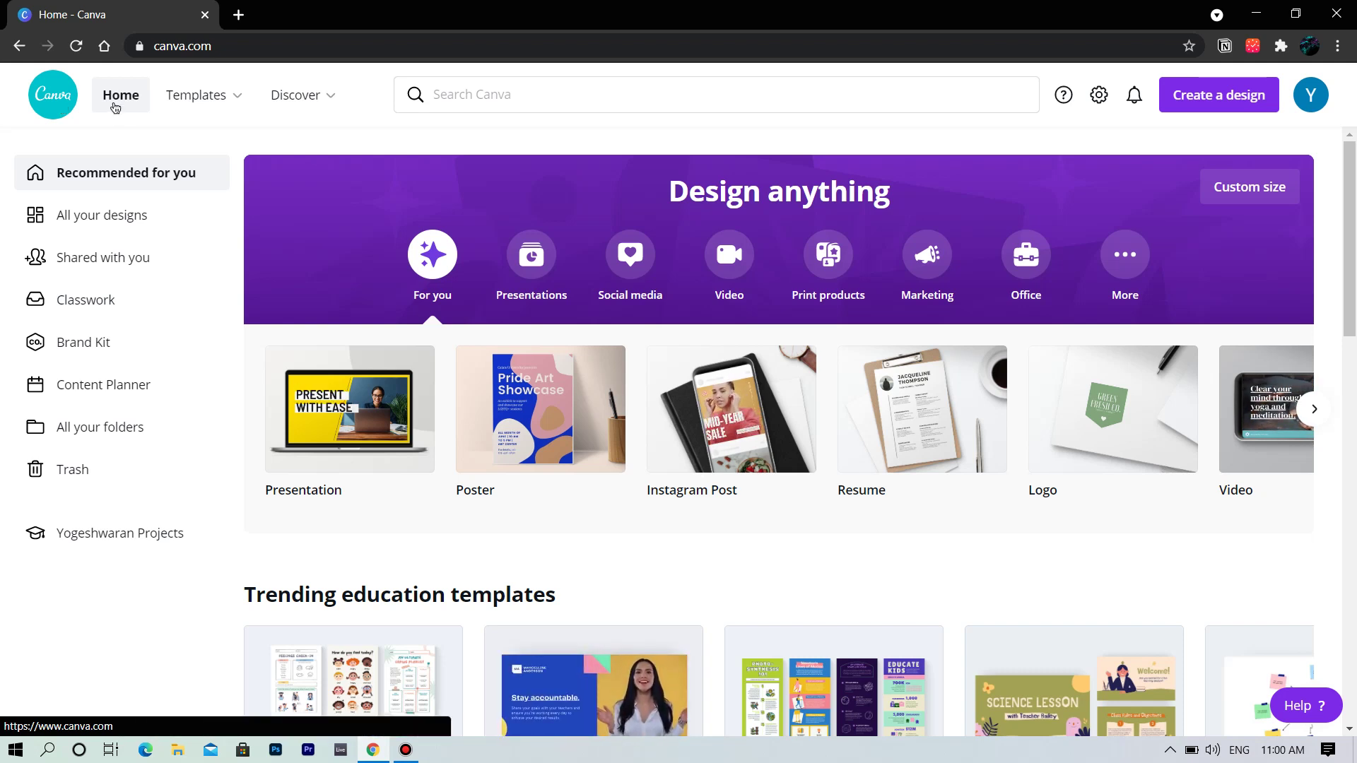
{"action": "mouse_move", "coordinate": [224, 104]}
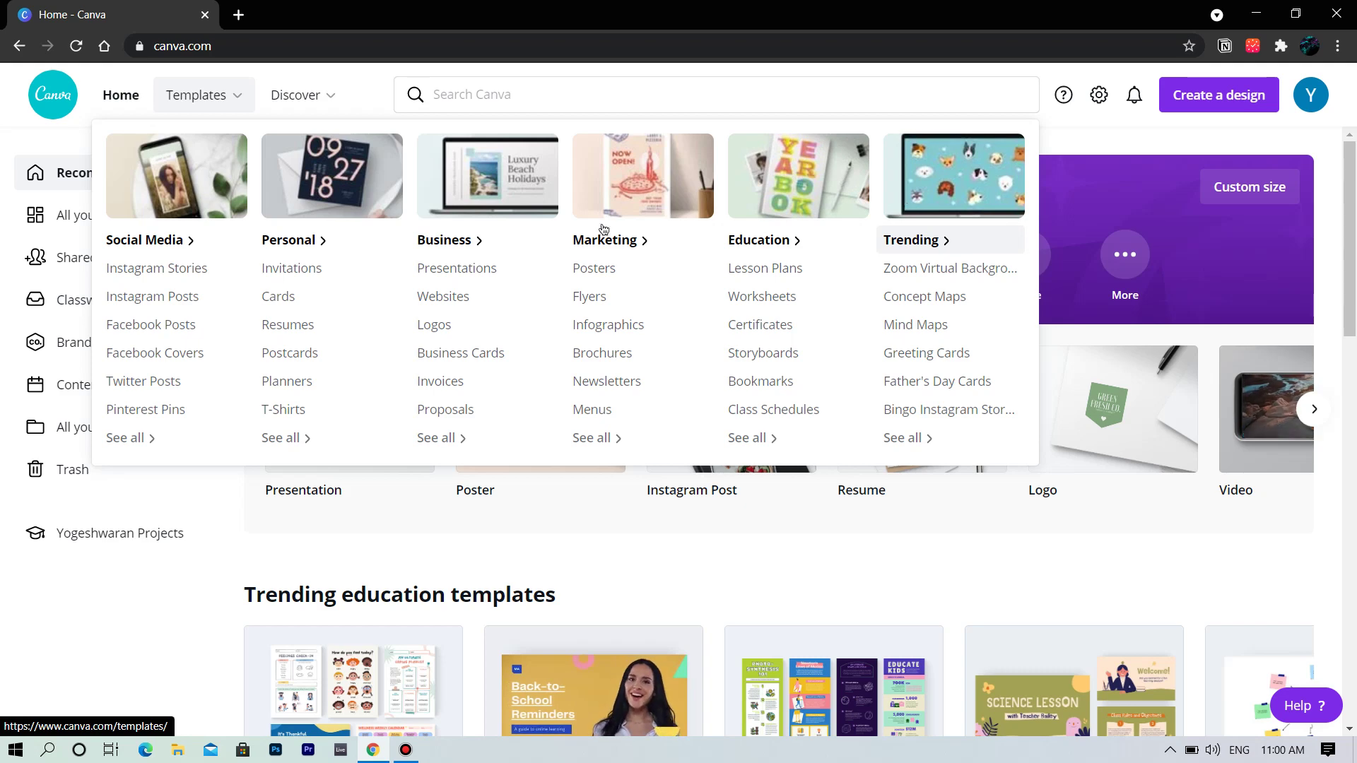
{"action": "mouse_move", "coordinate": [320, 99]}
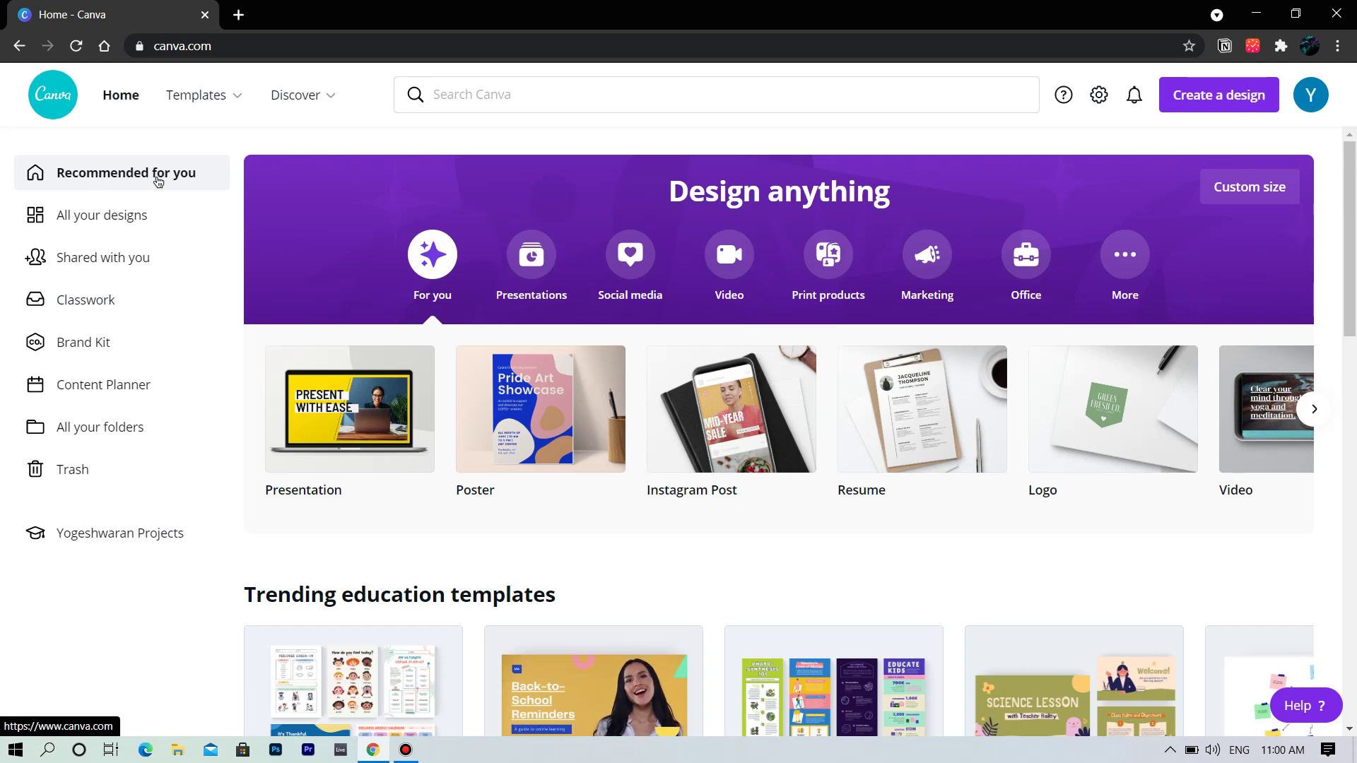
{"action": "scroll", "coordinate": [418, 406], "scroll_direction": "down", "scroll_amount": 6}
{"action": "scroll", "coordinate": [417, 406], "scroll_direction": "up", "scroll_amount": 6}
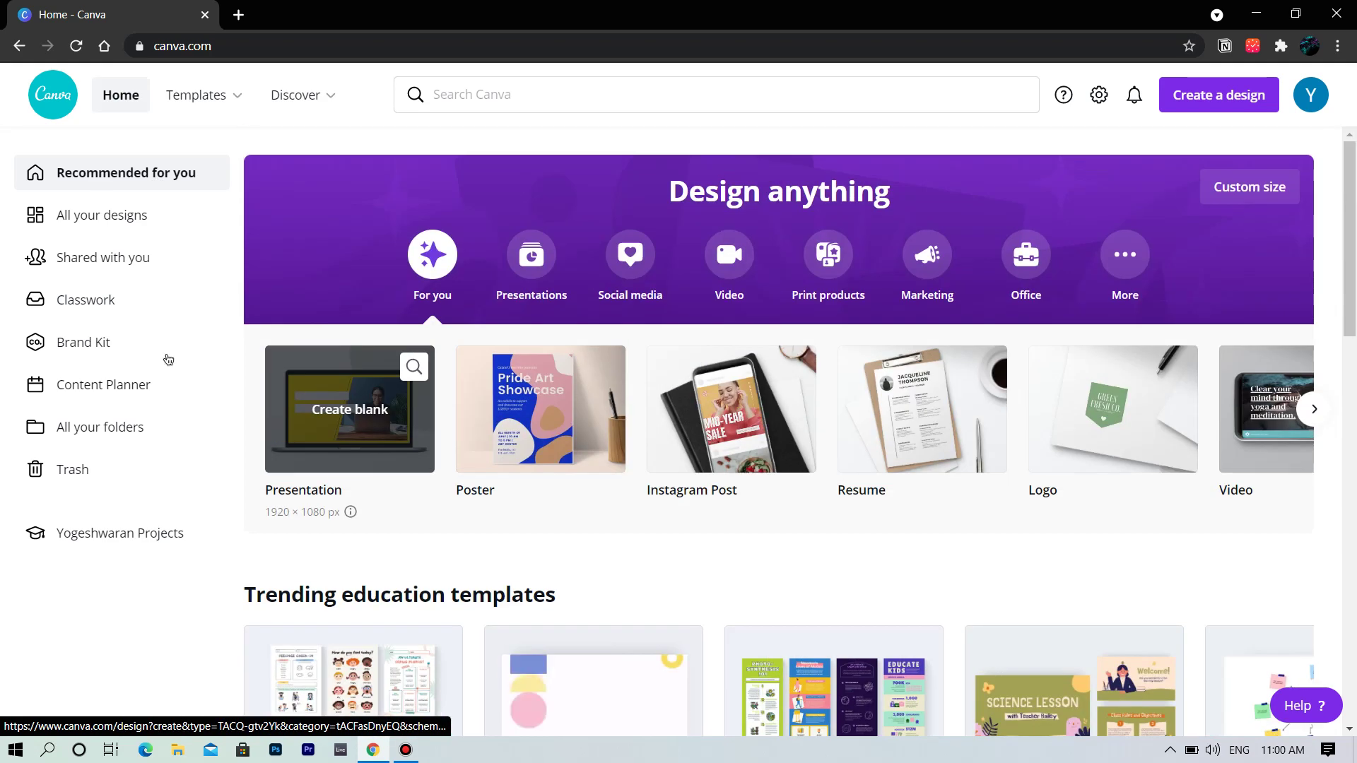
Step: View the page that collects all your designs
{"action": "left_click", "coordinate": [90, 224]}
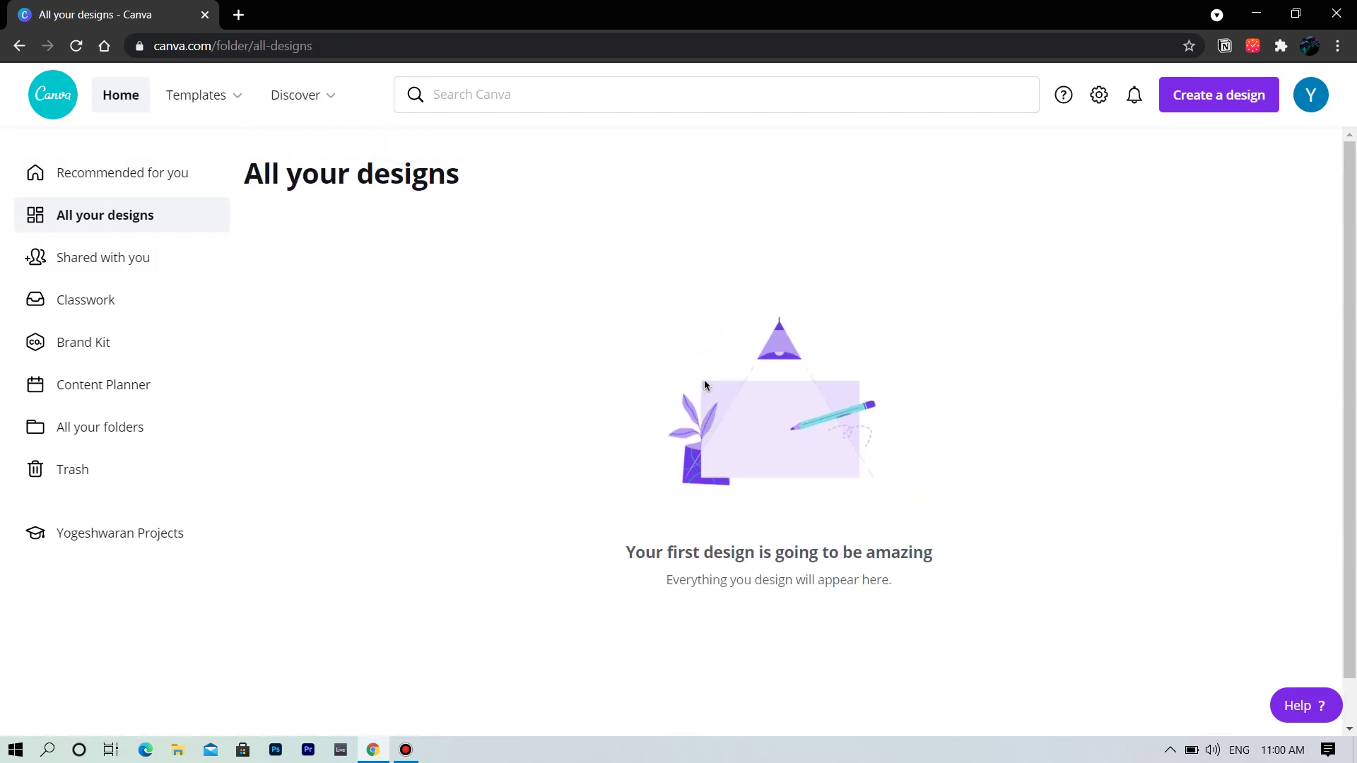
{"action": "scroll", "coordinate": [800, 355], "scroll_direction": "down", "scroll_amount": 1}
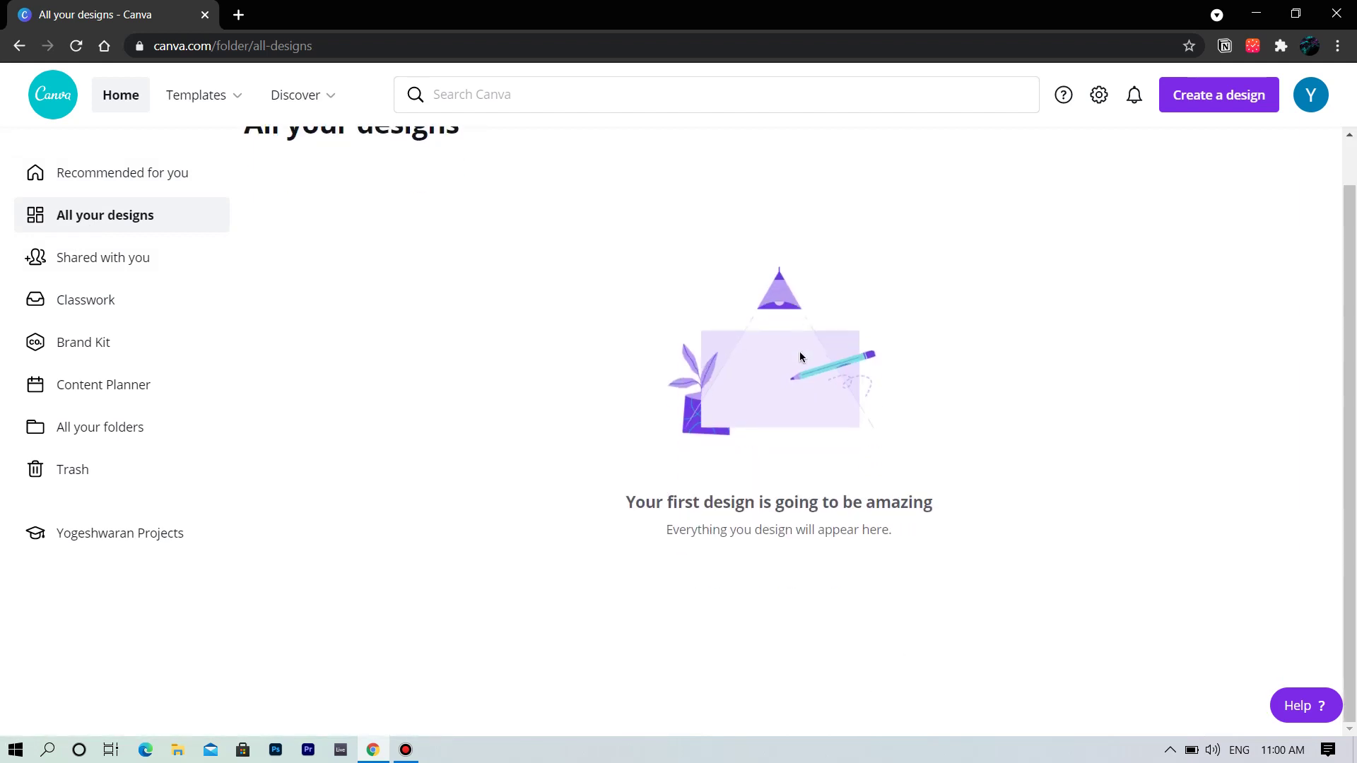
{"action": "scroll", "coordinate": [799, 357], "scroll_direction": "up", "scroll_amount": 1}
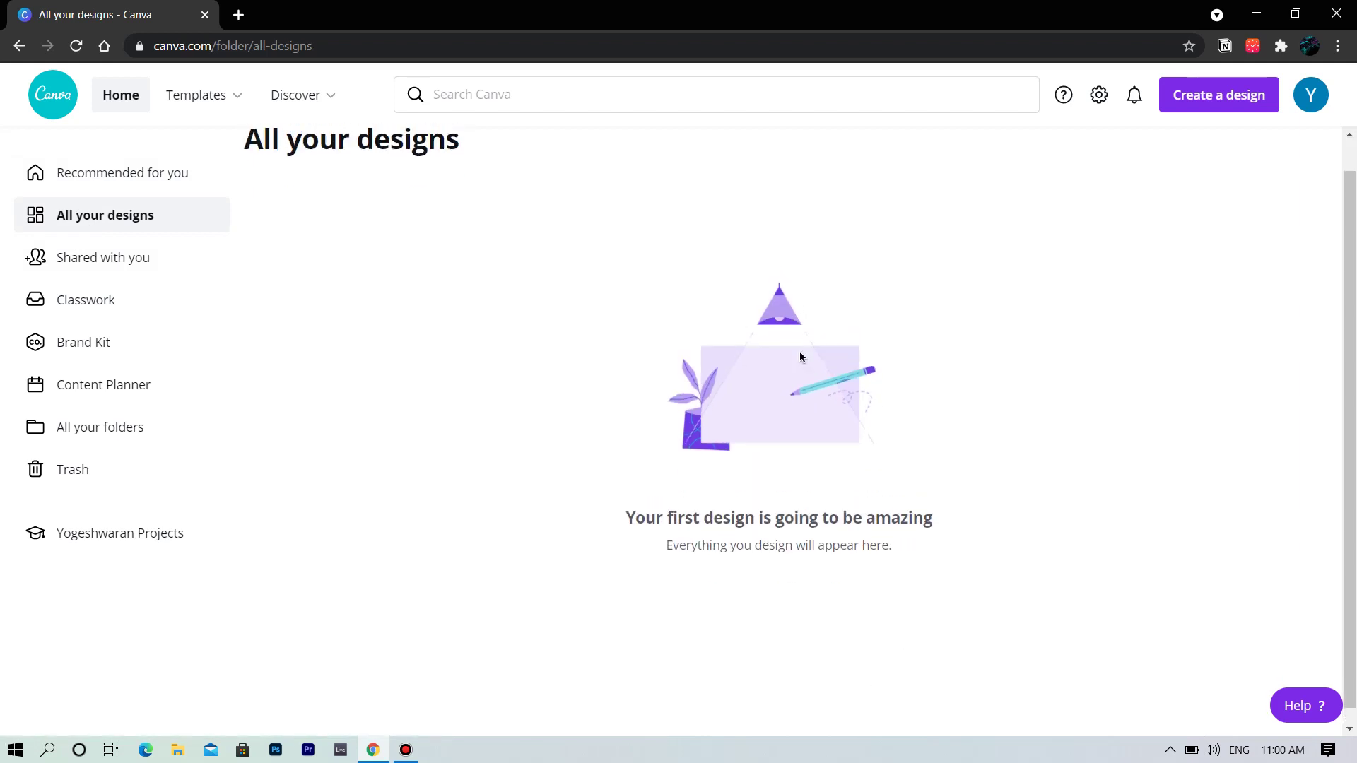
Step: View the designs shared with you and the Classwork page
{"action": "left_click", "coordinate": [152, 261]}
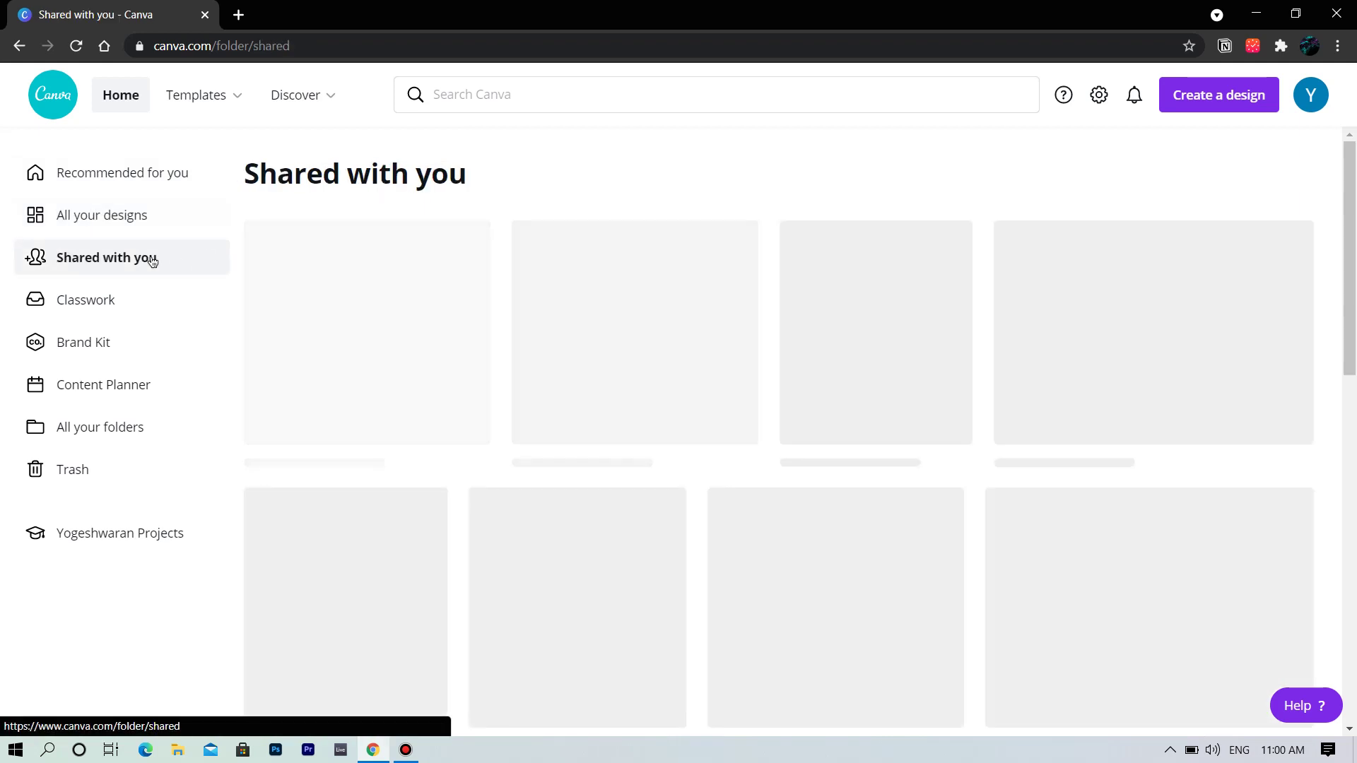
{"action": "scroll", "coordinate": [720, 393], "scroll_direction": "down", "scroll_amount": 1}
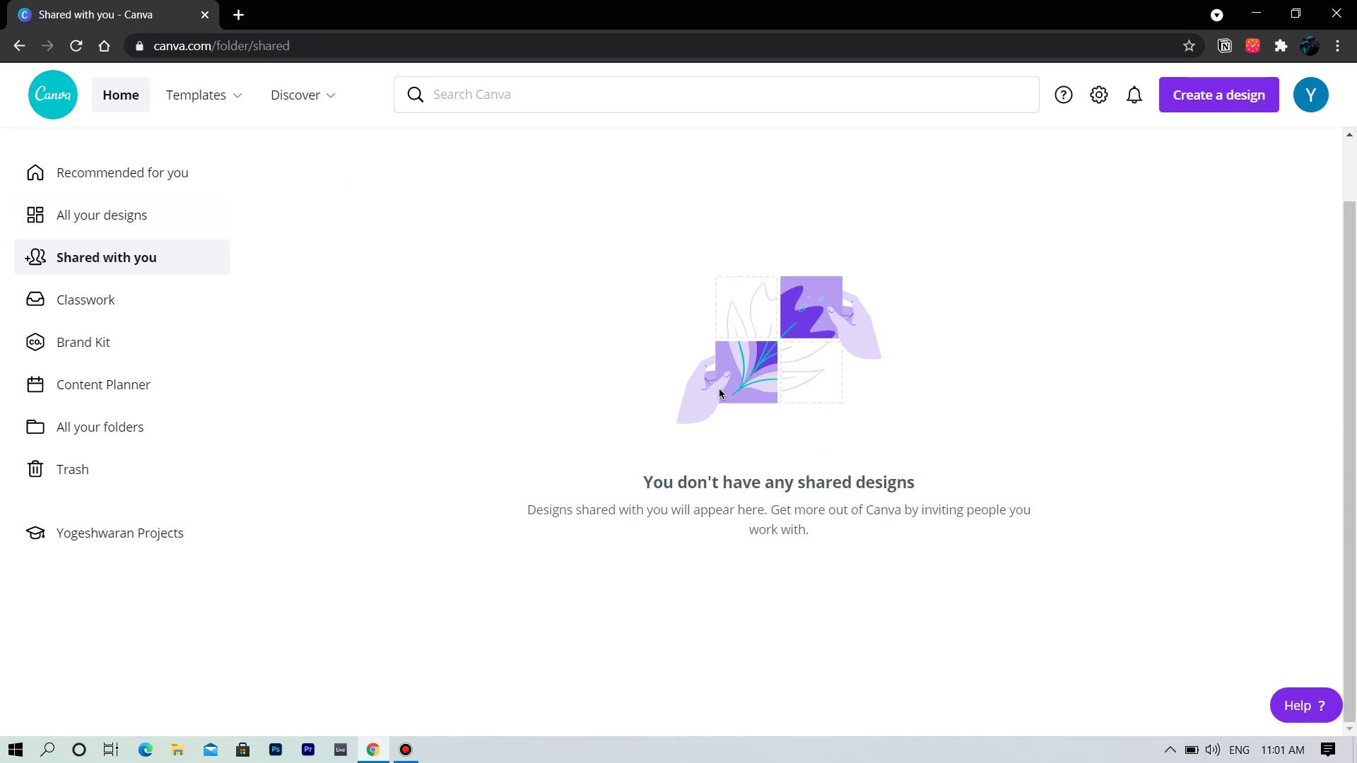
{"action": "scroll", "coordinate": [719, 393], "scroll_direction": "up", "scroll_amount": 1}
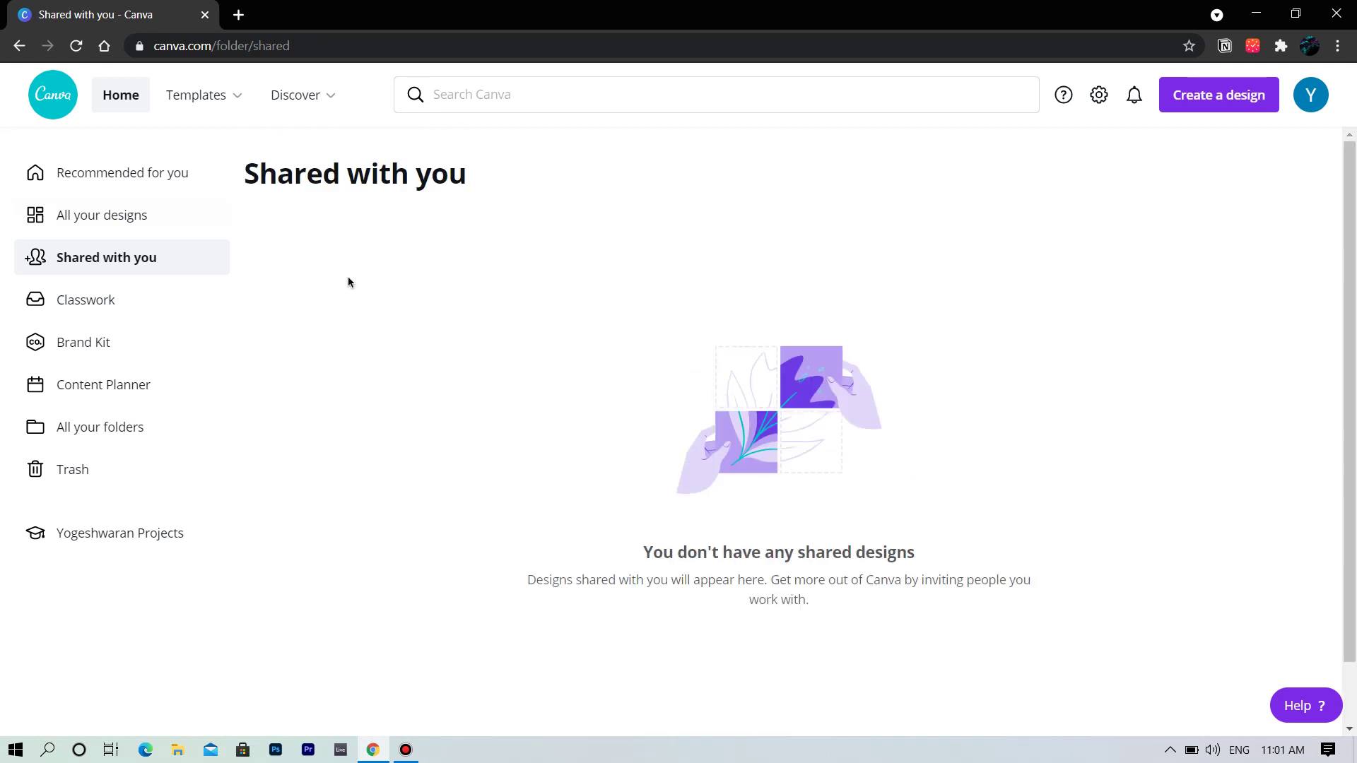
{"action": "left_click", "coordinate": [153, 315]}
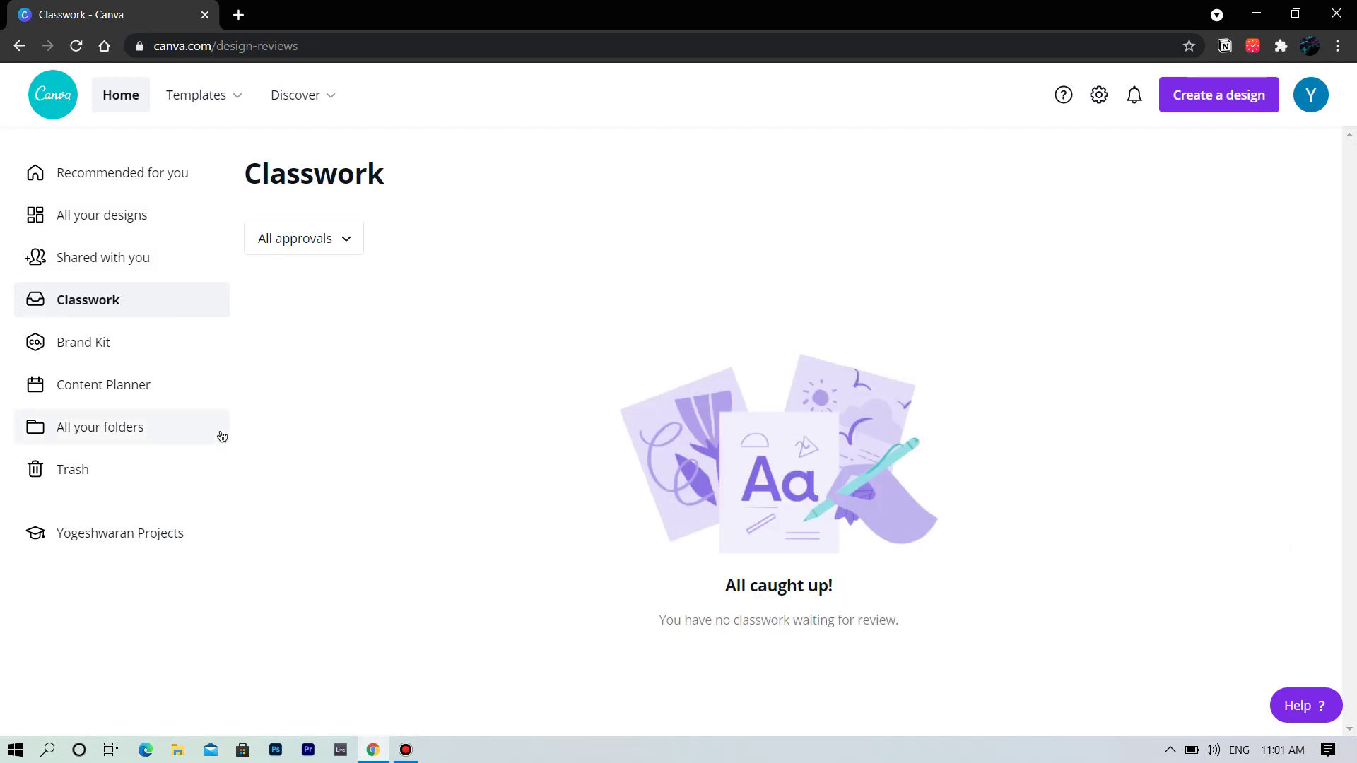
Step: View the Brand Kit page and the May 2021 calendar in the Content Planner
{"action": "left_click", "coordinate": [126, 341]}
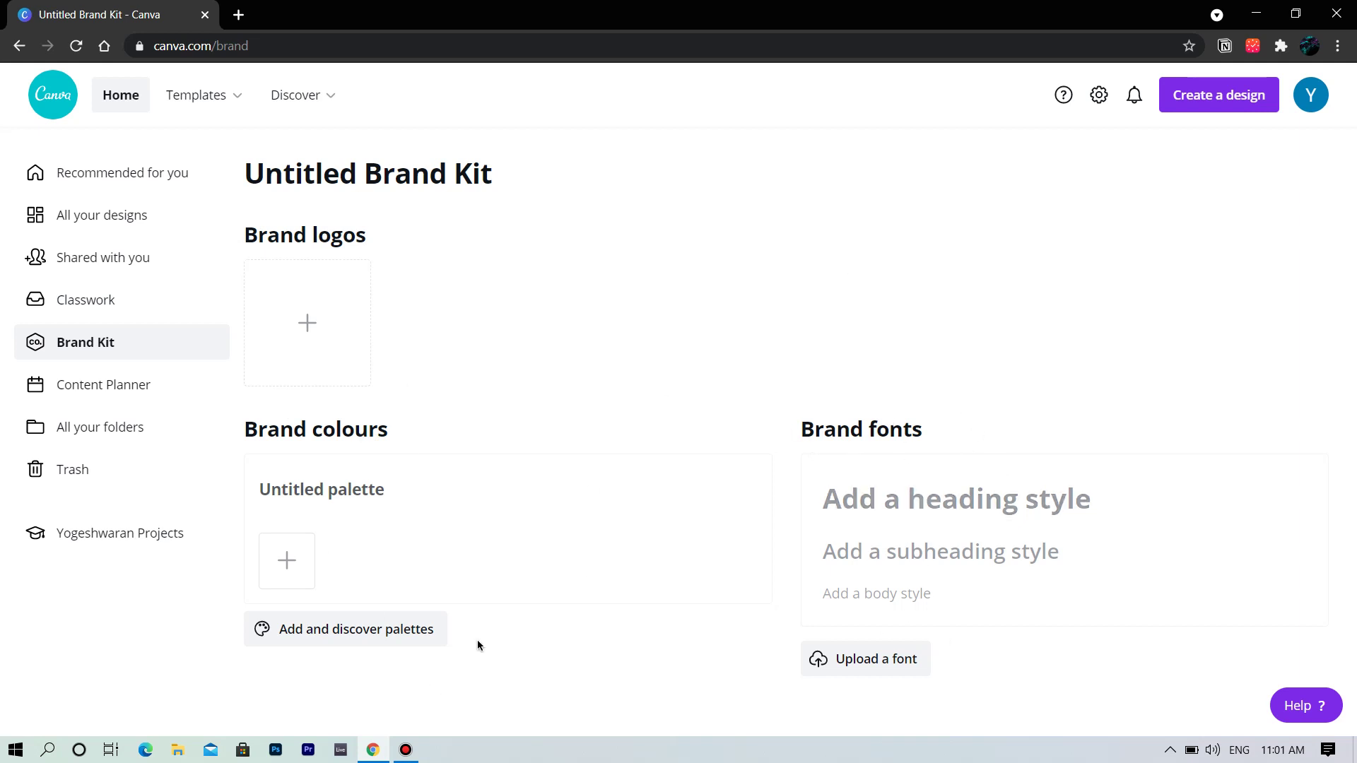
{"action": "left_click", "coordinate": [106, 387]}
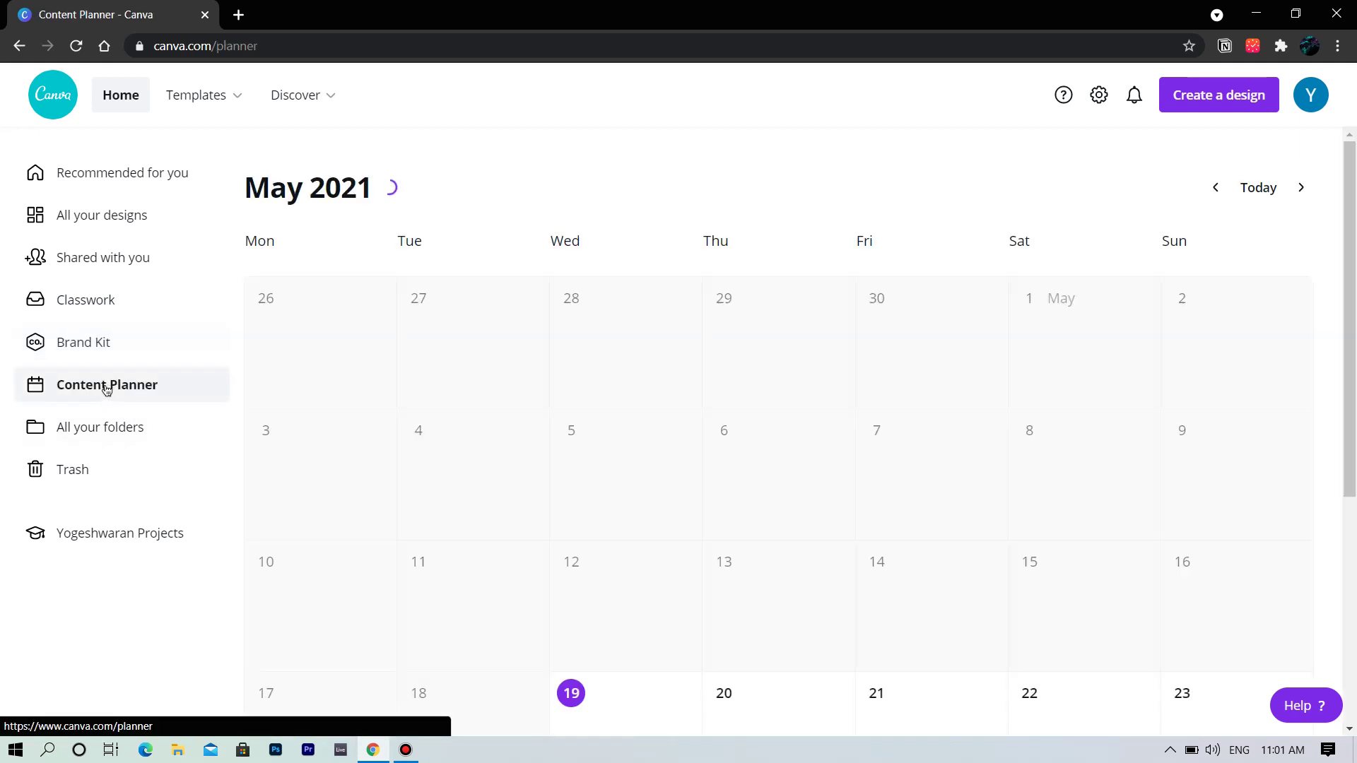
{"action": "scroll", "coordinate": [602, 361], "scroll_direction": "down", "scroll_amount": 5}
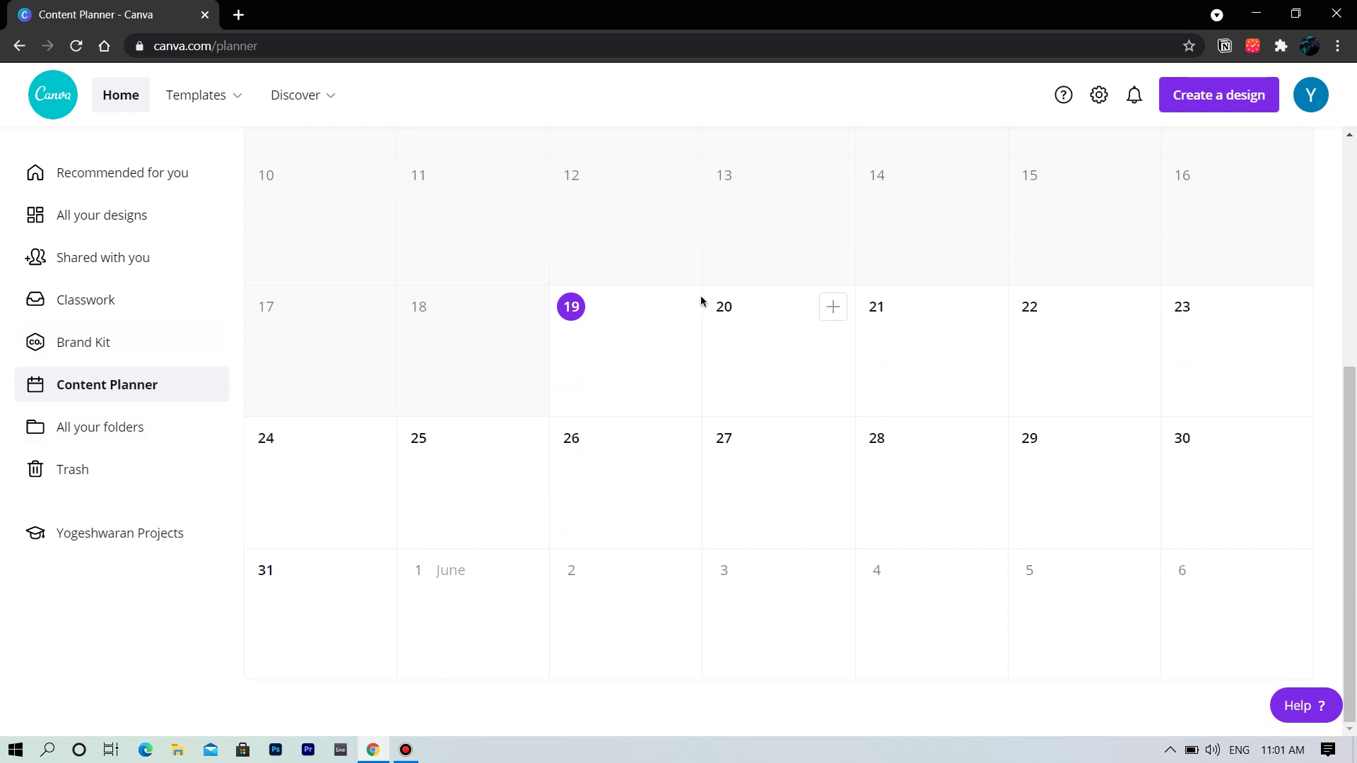
Step: Open the design picker for 19 May in the planner, look over its recent designs and templates, and close it
{"action": "left_click", "coordinate": [681, 307]}
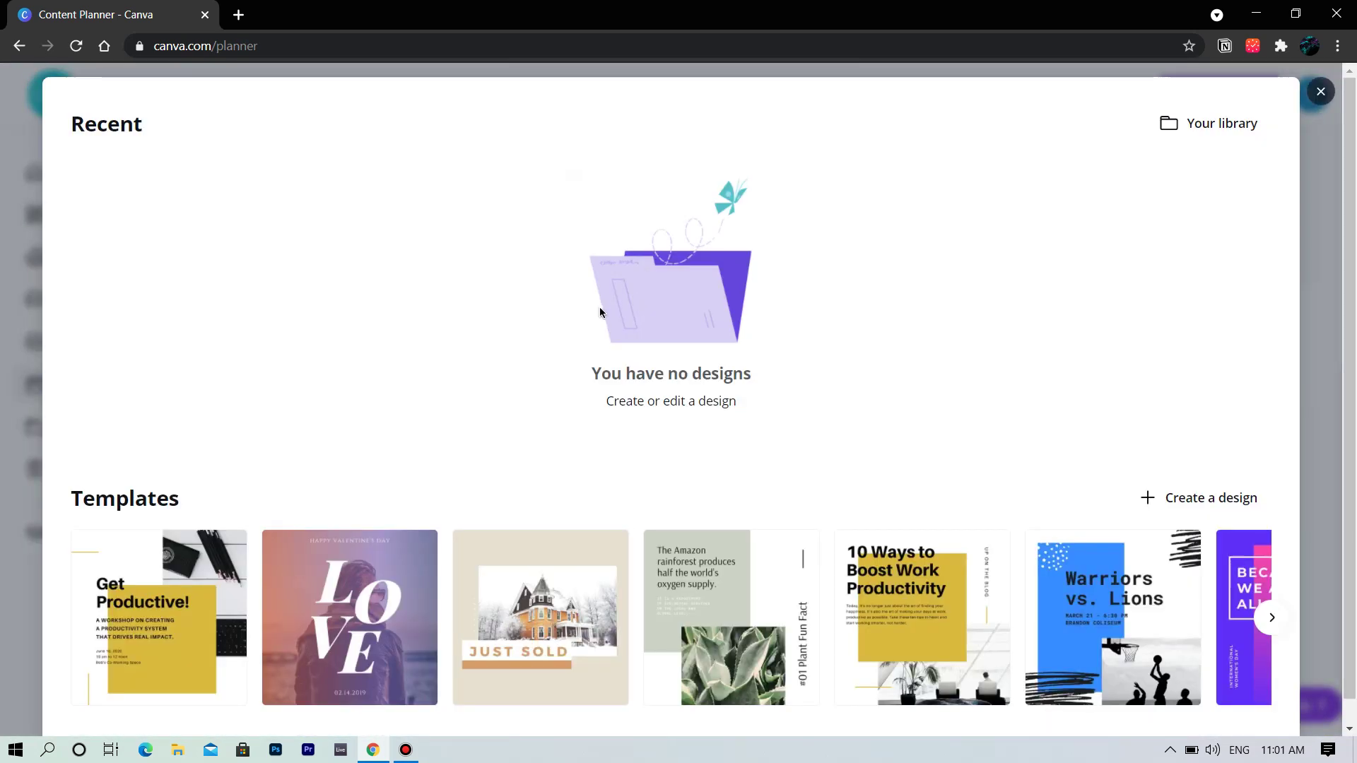
{"action": "scroll", "coordinate": [686, 298], "scroll_direction": "down", "scroll_amount": 2}
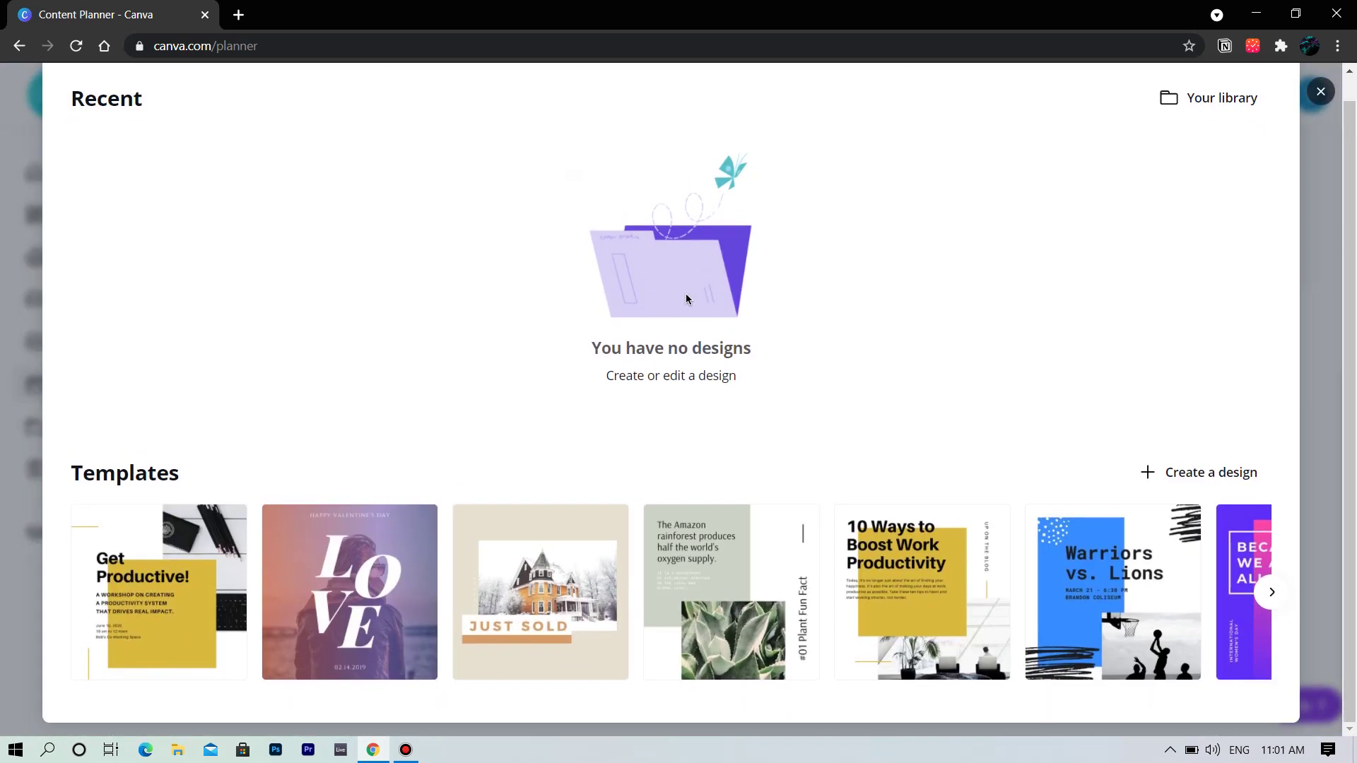
{"action": "scroll", "coordinate": [671, 299], "scroll_direction": "up", "scroll_amount": 2}
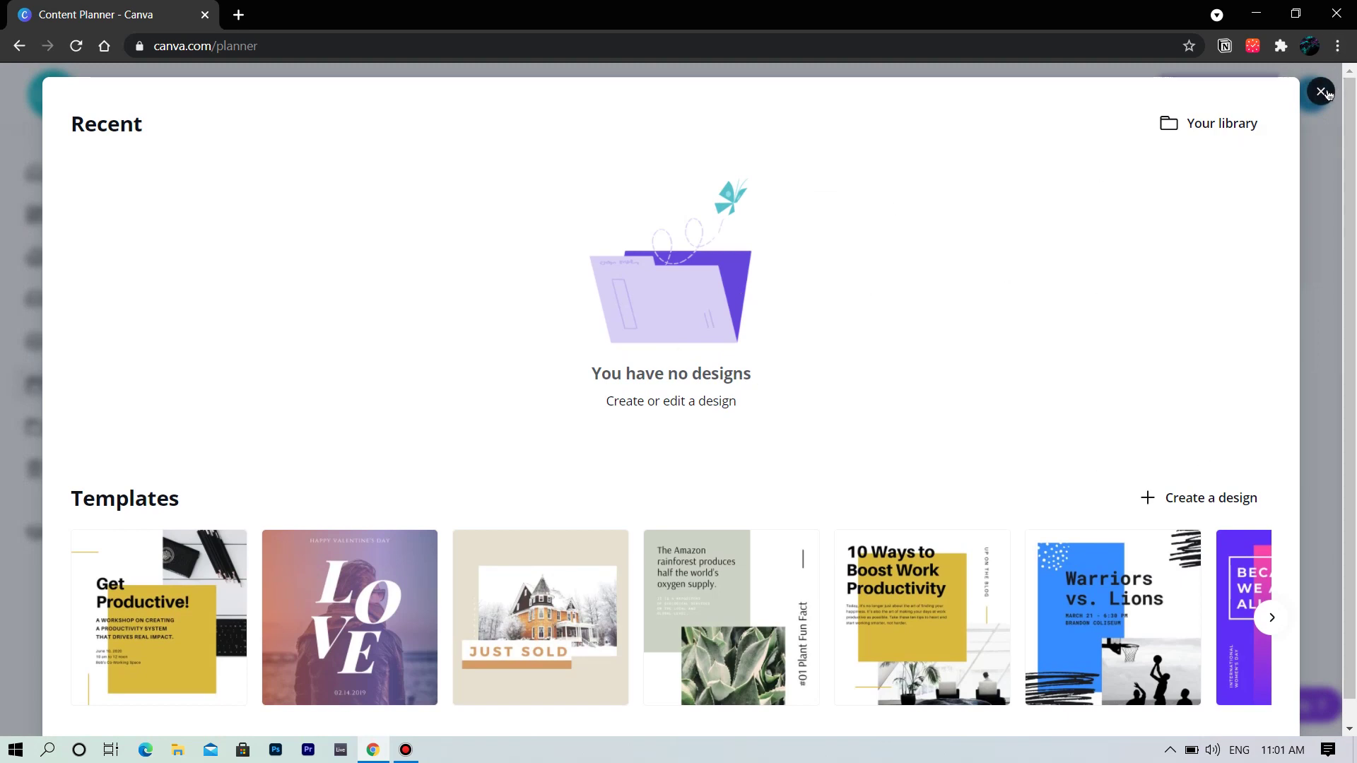
{"action": "left_click", "coordinate": [1321, 92]}
{"action": "scroll", "coordinate": [1009, 379], "scroll_direction": "up", "scroll_amount": 5}
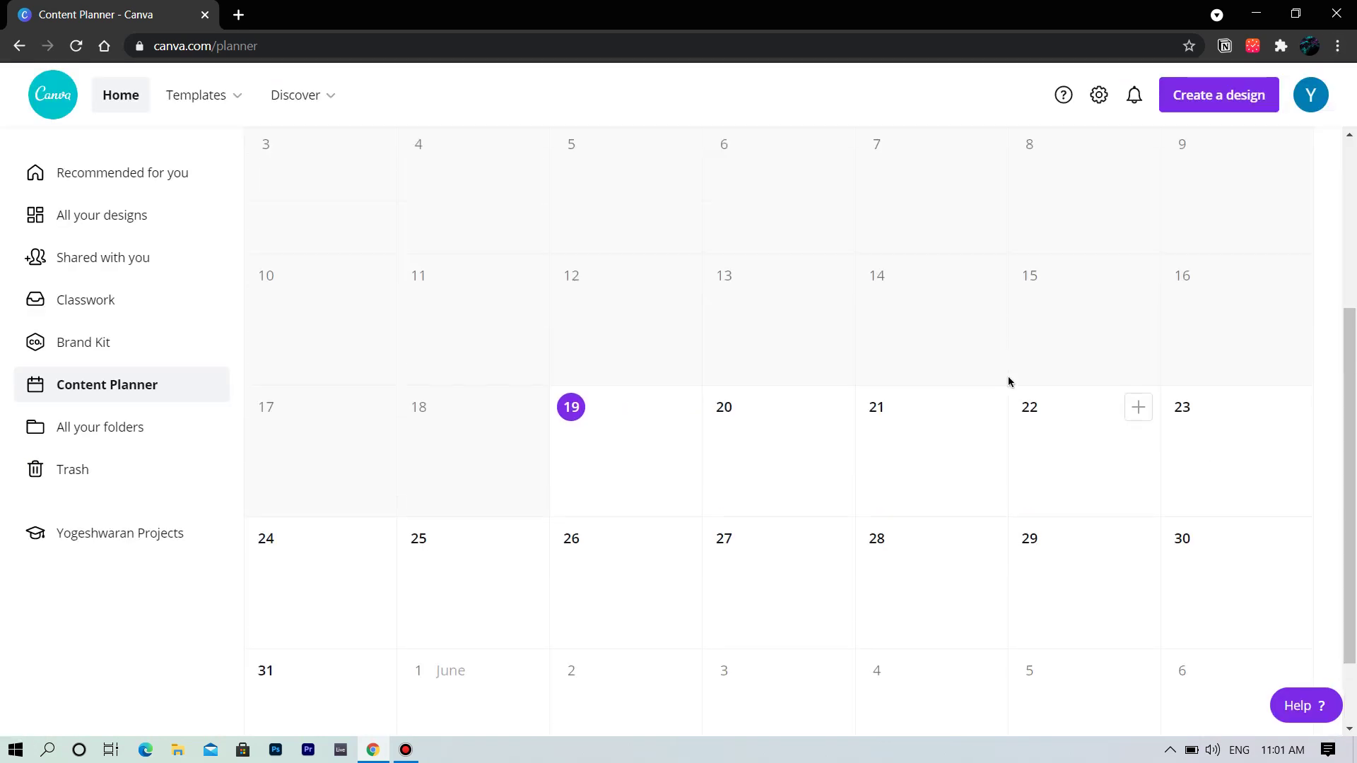
Step: View the overview of all your folders and return to the home page
{"action": "left_click", "coordinate": [178, 427]}
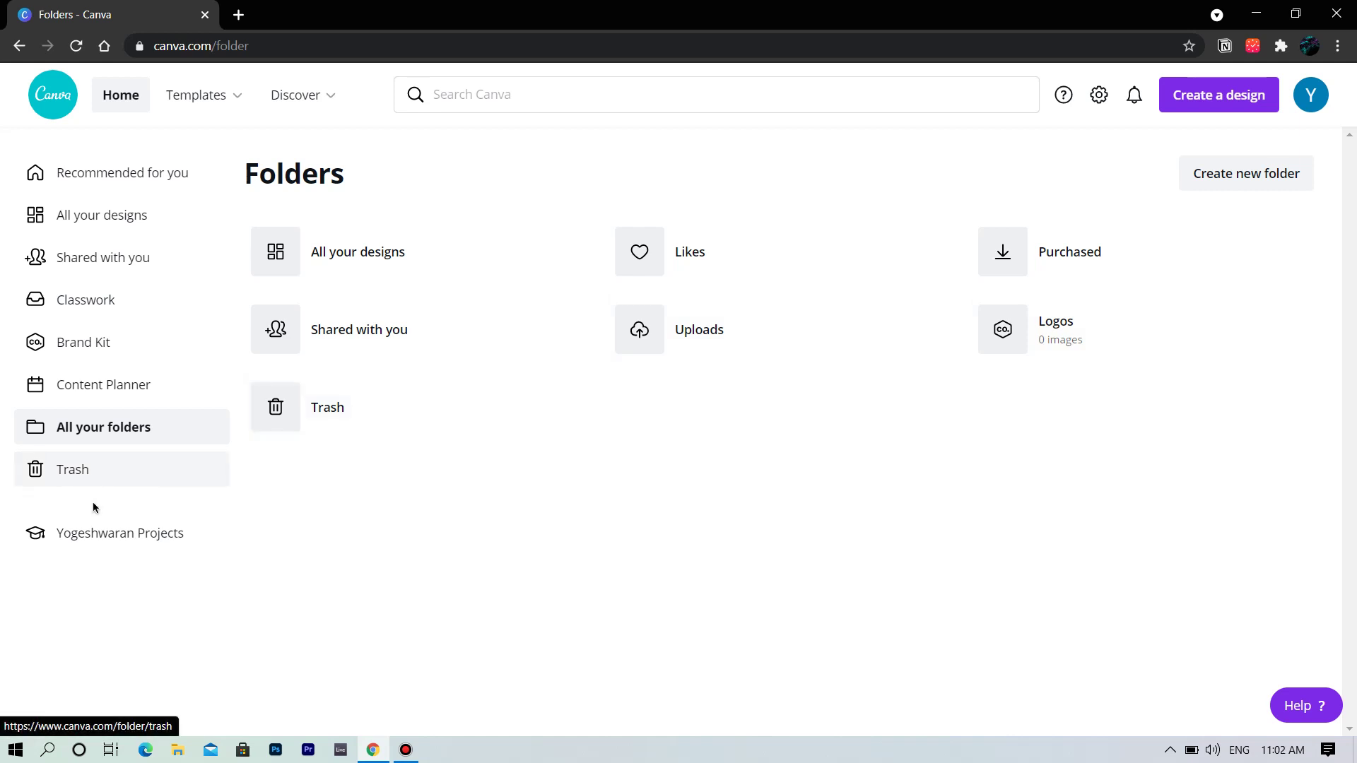
{"action": "left_click", "coordinate": [132, 100]}
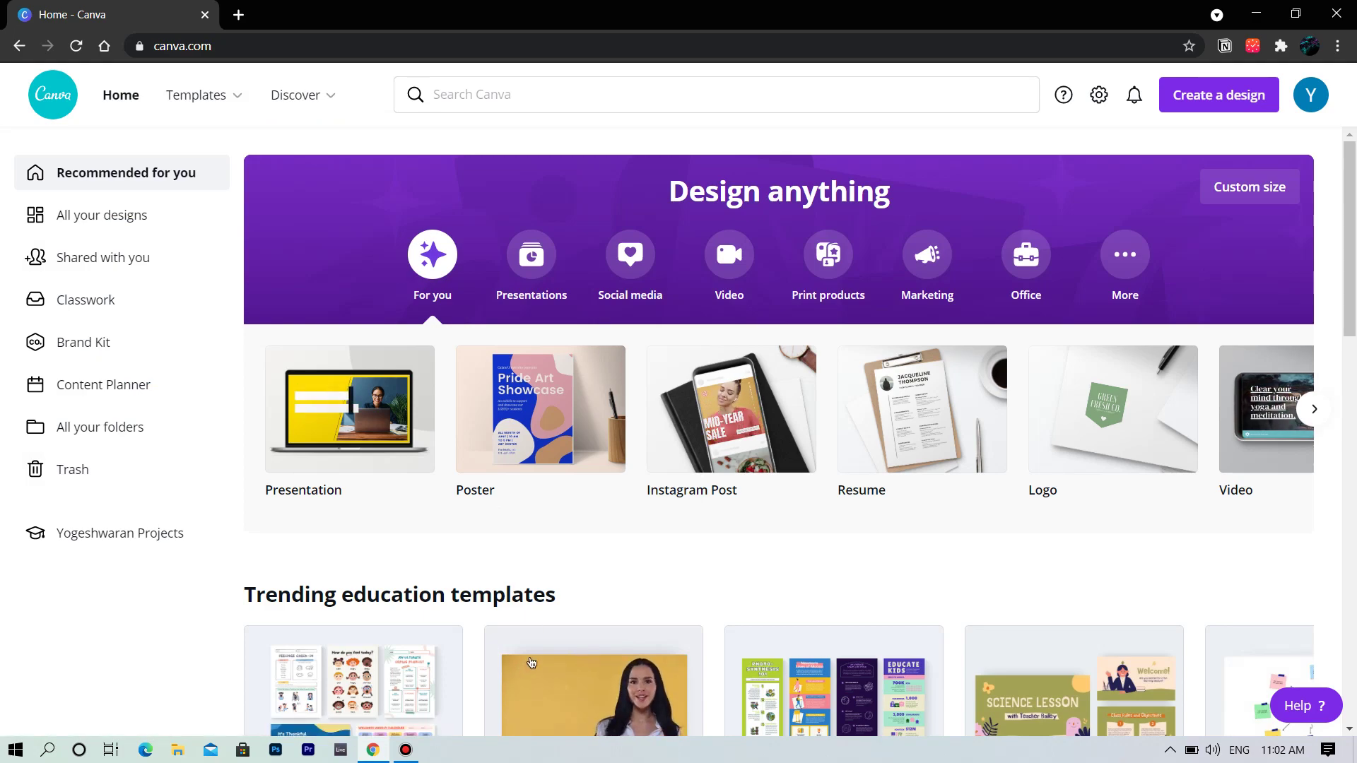
Step: Browse the recommended education templates on the home page, including Education Infographics, Google Classroom Headers, Math Worksheets and Lesson Plans
{"action": "scroll", "coordinate": [495, 578], "scroll_direction": "down", "scroll_amount": 1}
{"action": "scroll", "coordinate": [494, 581], "scroll_direction": "down", "scroll_amount": 20}
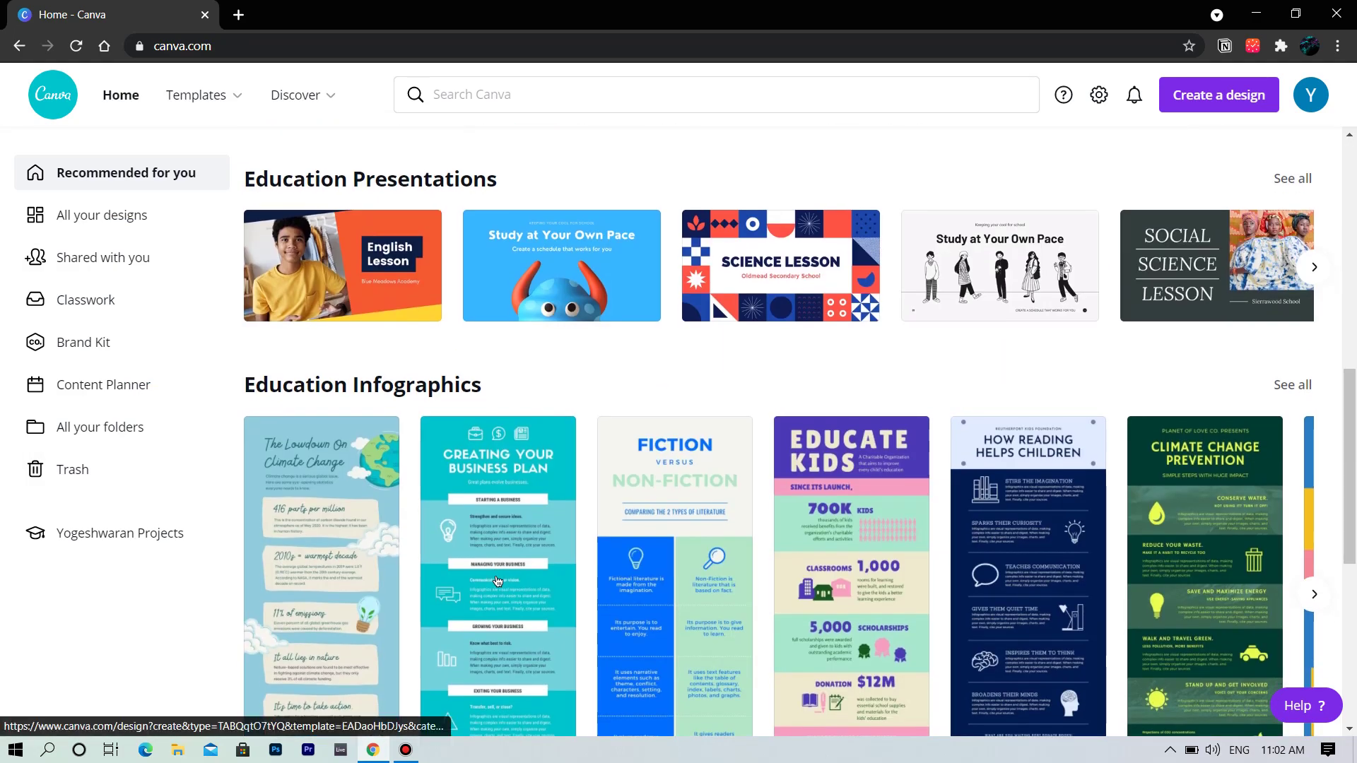
{"action": "scroll", "coordinate": [497, 581], "scroll_direction": "down", "scroll_amount": 15}
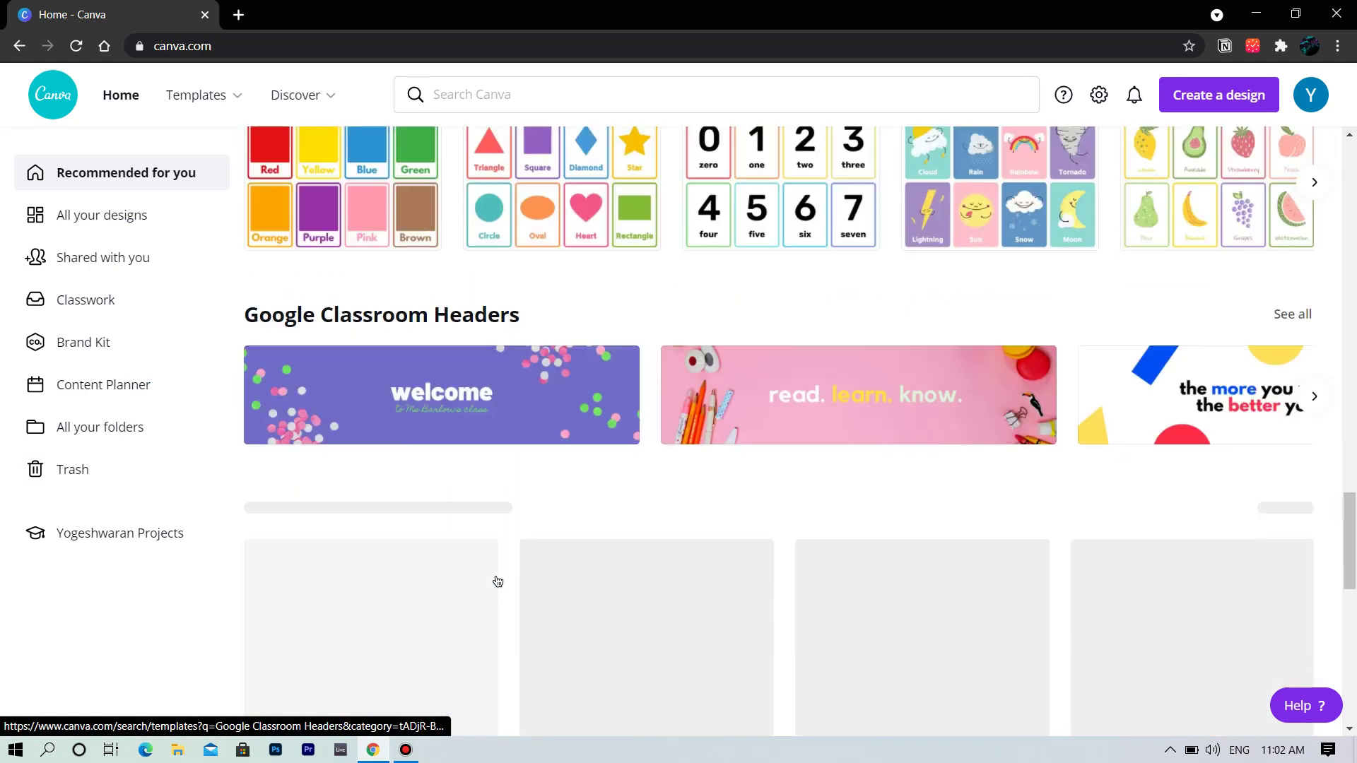
{"action": "scroll", "coordinate": [497, 581], "scroll_direction": "down", "scroll_amount": 3}
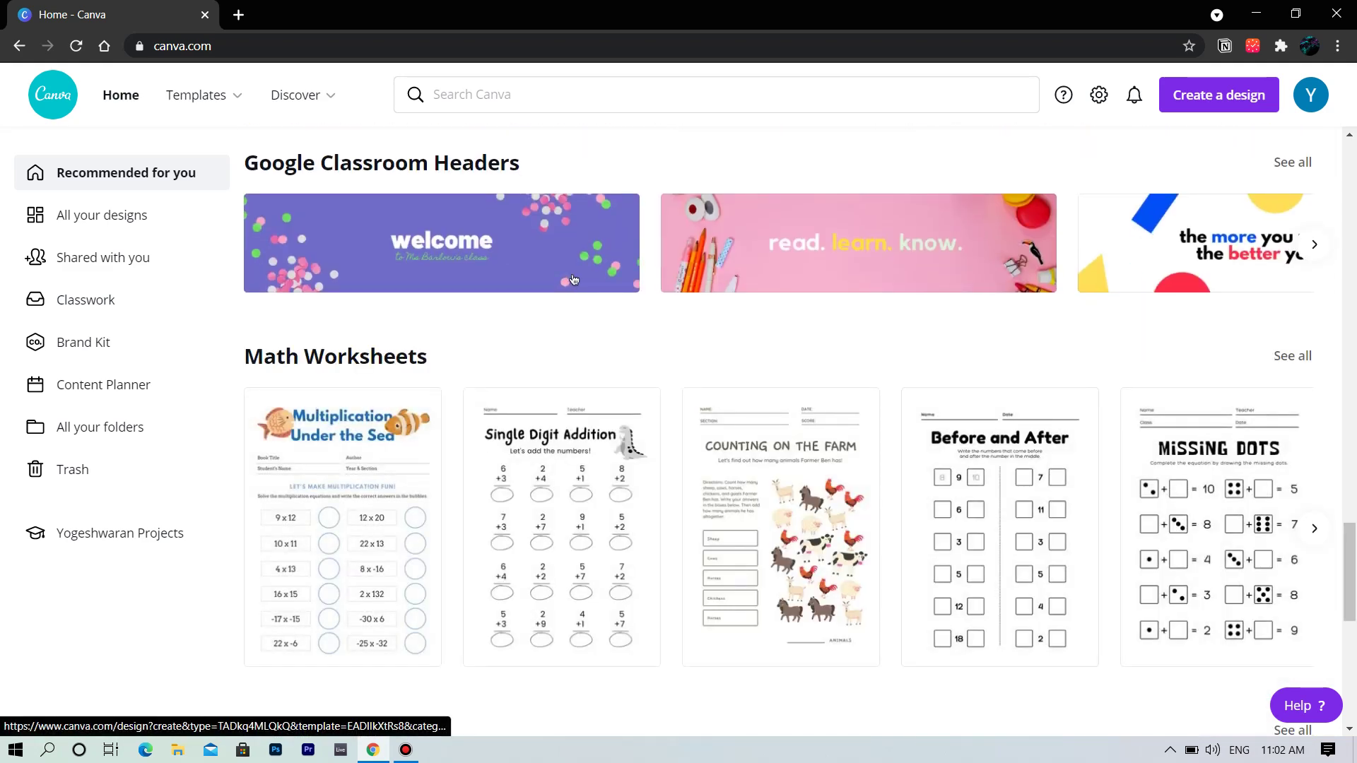
{"action": "scroll", "coordinate": [574, 280], "scroll_direction": "right", "scroll_amount": 6}
{"action": "scroll", "coordinate": [574, 280], "scroll_direction": "right", "scroll_amount": 20}
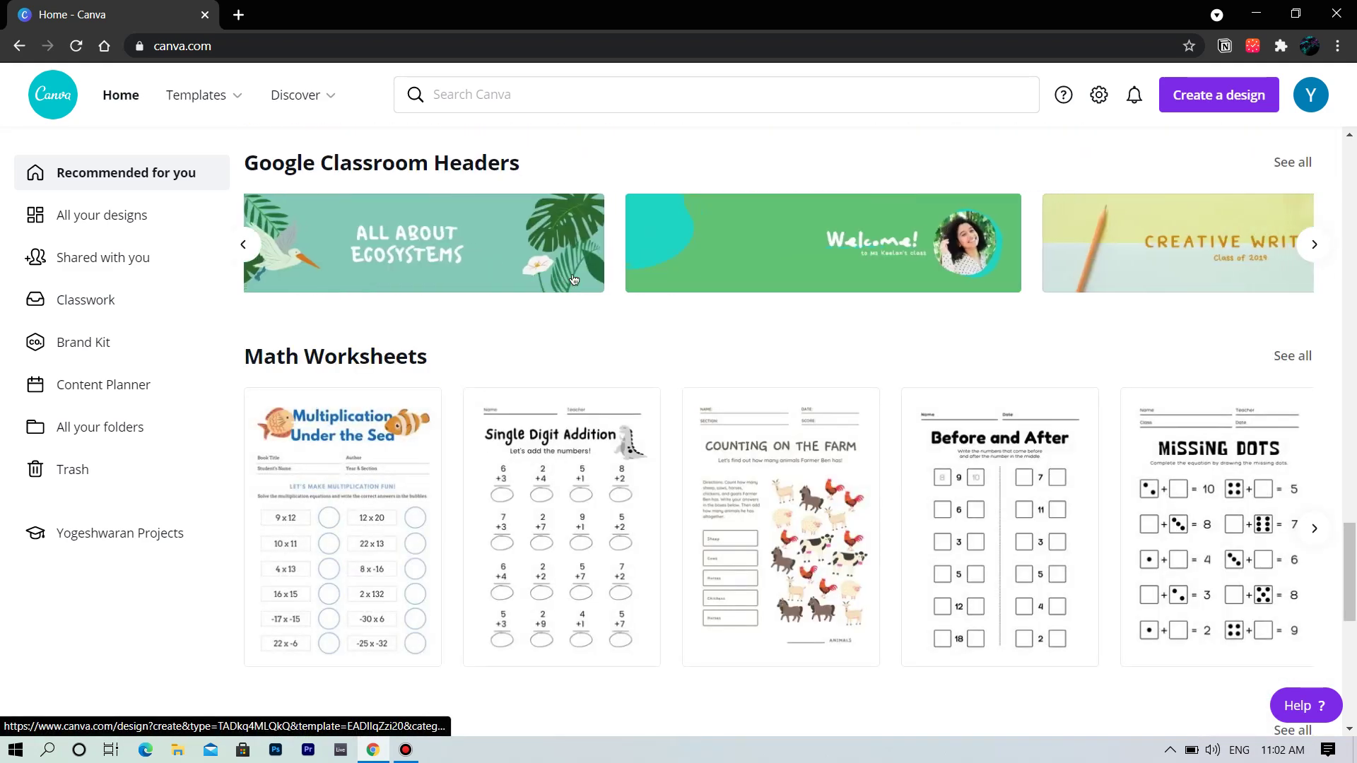
{"action": "scroll", "coordinate": [584, 361], "scroll_direction": "down", "scroll_amount": 14}
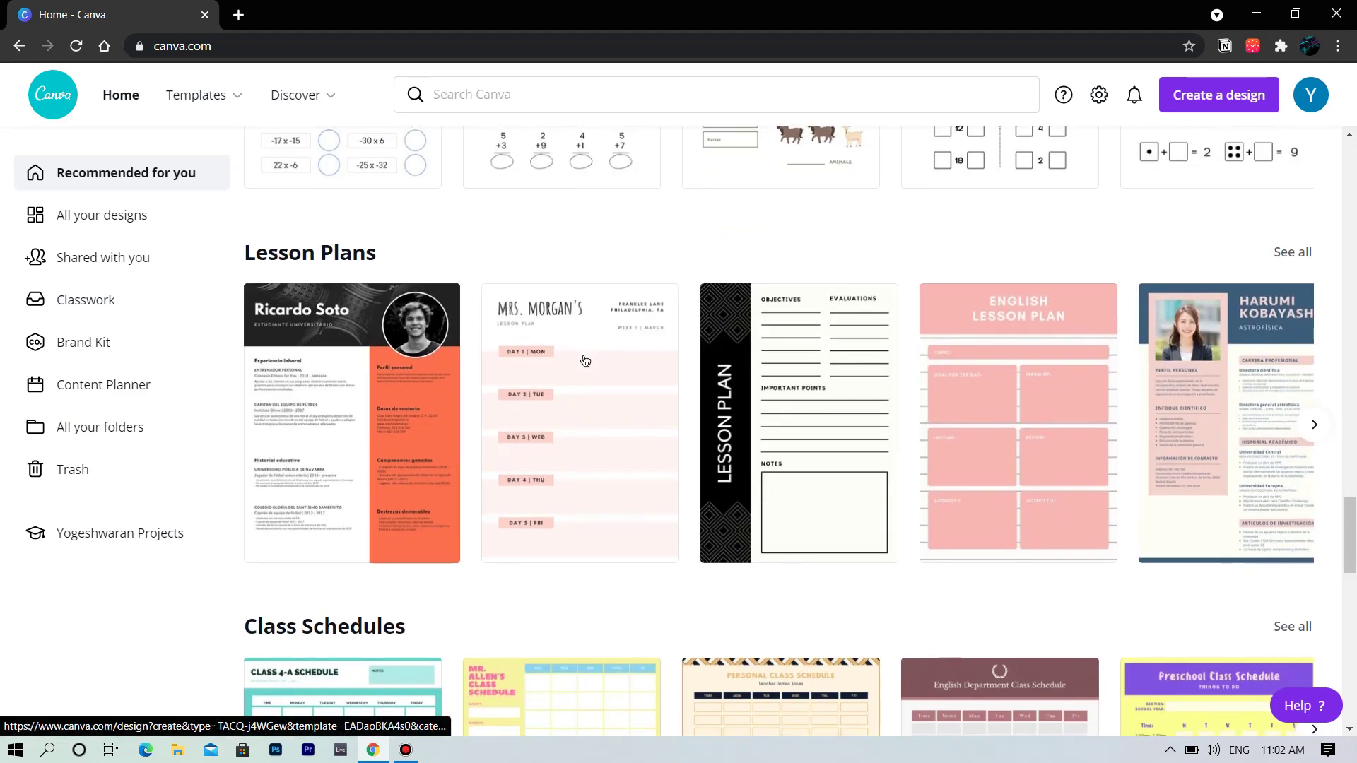
{"action": "scroll", "coordinate": [584, 360], "scroll_direction": "up", "scroll_amount": 20}
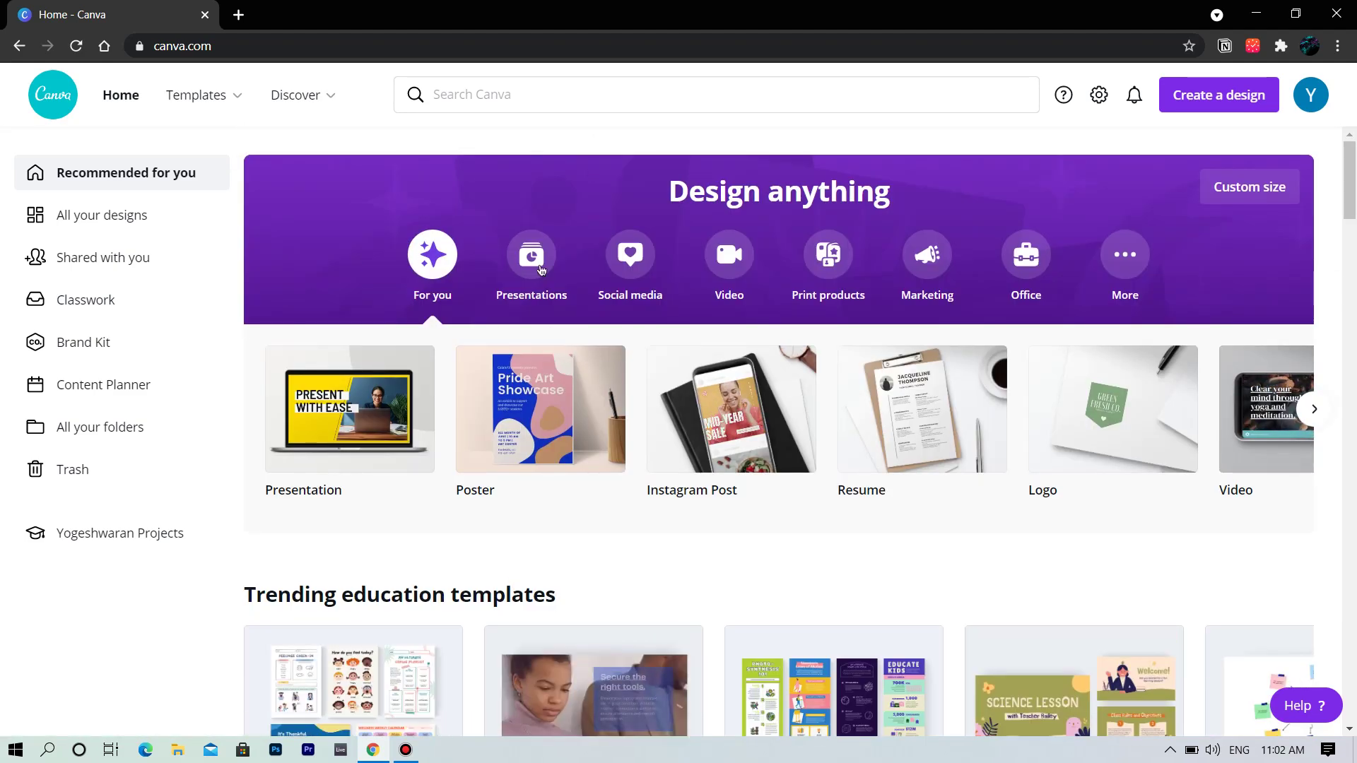
Step: Browse the suggested For you design types, from Presentation and Poster through to Business Card and Newsletter
{"action": "scroll", "coordinate": [353, 437], "scroll_direction": "right", "scroll_amount": 1}
{"action": "scroll", "coordinate": [354, 437], "scroll_direction": "right", "scroll_amount": 5}
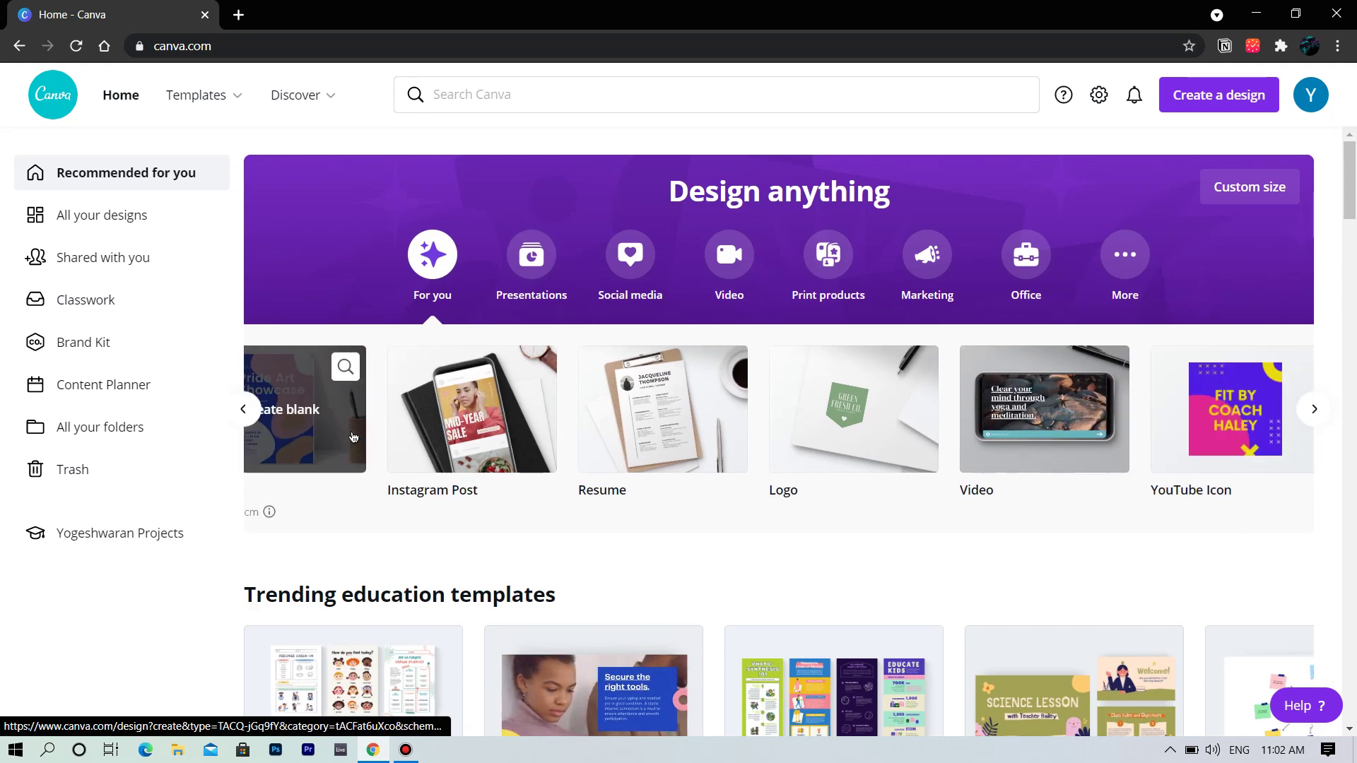
{"action": "scroll", "coordinate": [353, 437], "scroll_direction": "left", "scroll_amount": 5}
{"action": "scroll", "coordinate": [353, 437], "scroll_direction": "right", "scroll_amount": 3}
{"action": "scroll", "coordinate": [354, 437], "scroll_direction": "right", "scroll_amount": 2}
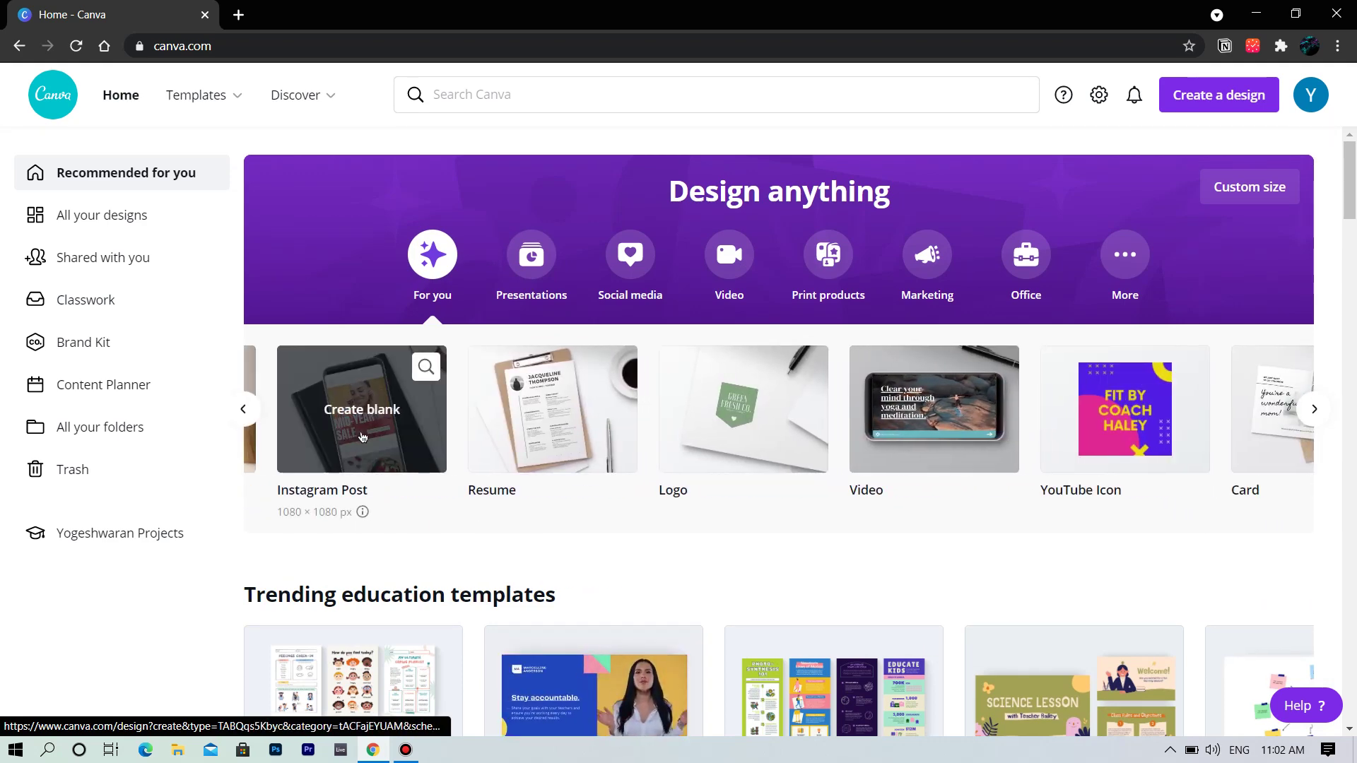
{"action": "scroll", "coordinate": [515, 410], "scroll_direction": "right", "scroll_amount": 2}
{"action": "scroll", "coordinate": [527, 419], "scroll_direction": "right", "scroll_amount": 4}
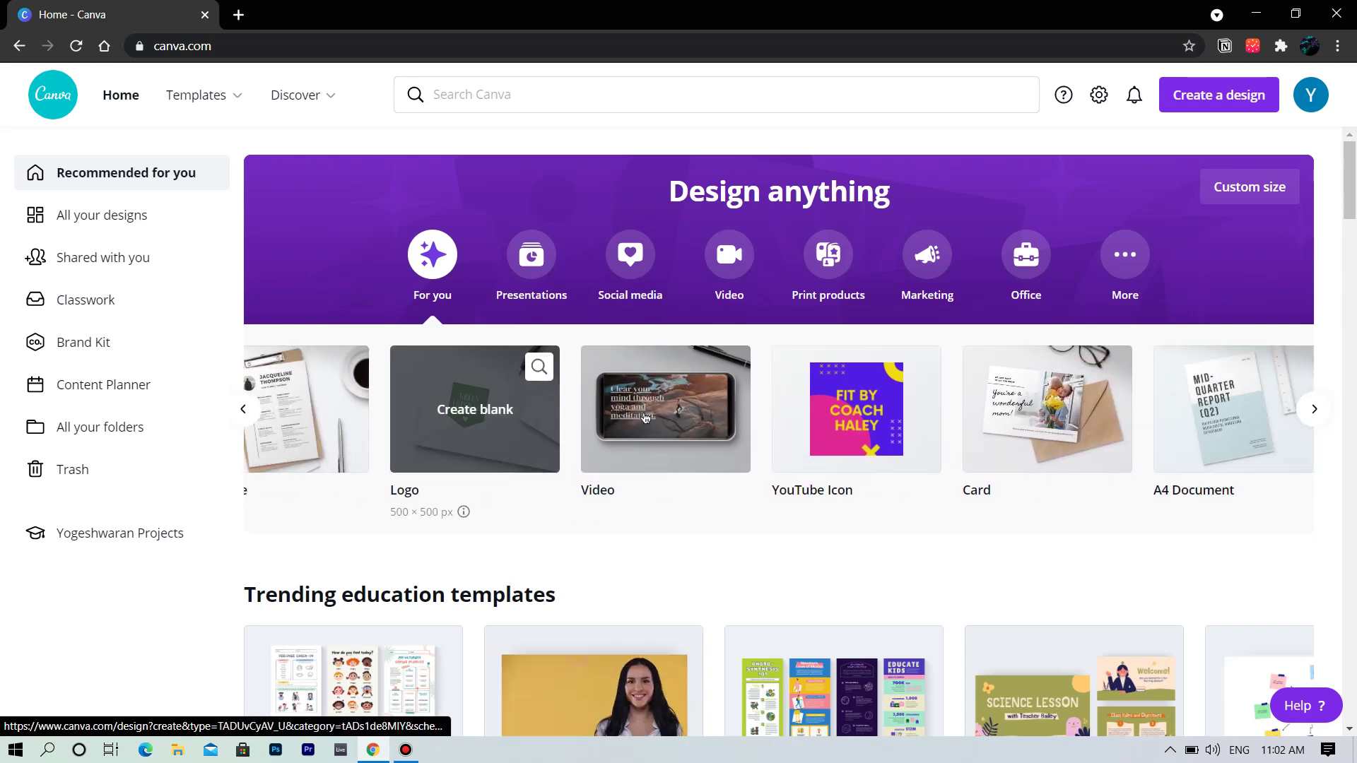
{"action": "scroll", "coordinate": [644, 418], "scroll_direction": "right", "scroll_amount": 8}
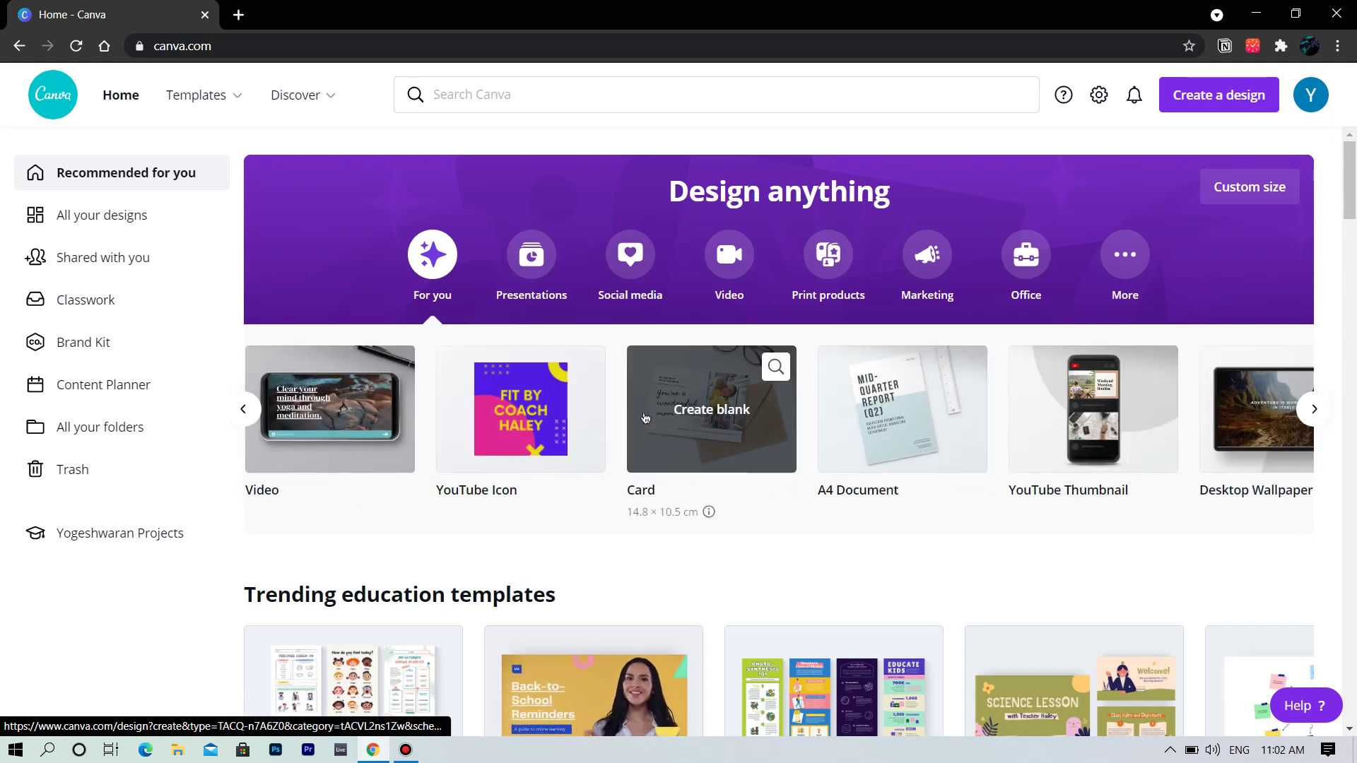
{"action": "scroll", "coordinate": [644, 417], "scroll_direction": "right", "scroll_amount": 3}
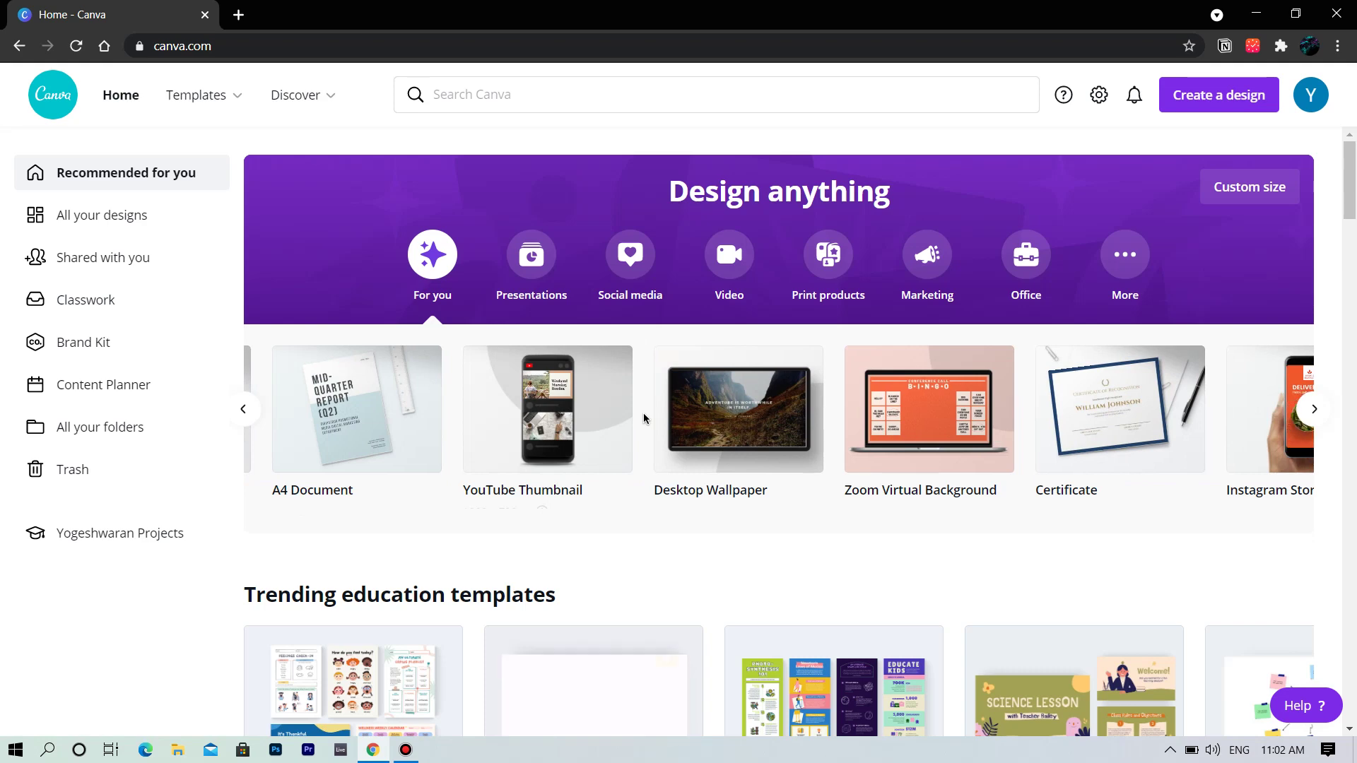
{"action": "scroll", "coordinate": [644, 418], "scroll_direction": "right", "scroll_amount": 4}
{"action": "scroll", "coordinate": [645, 418], "scroll_direction": "right", "scroll_amount": 4}
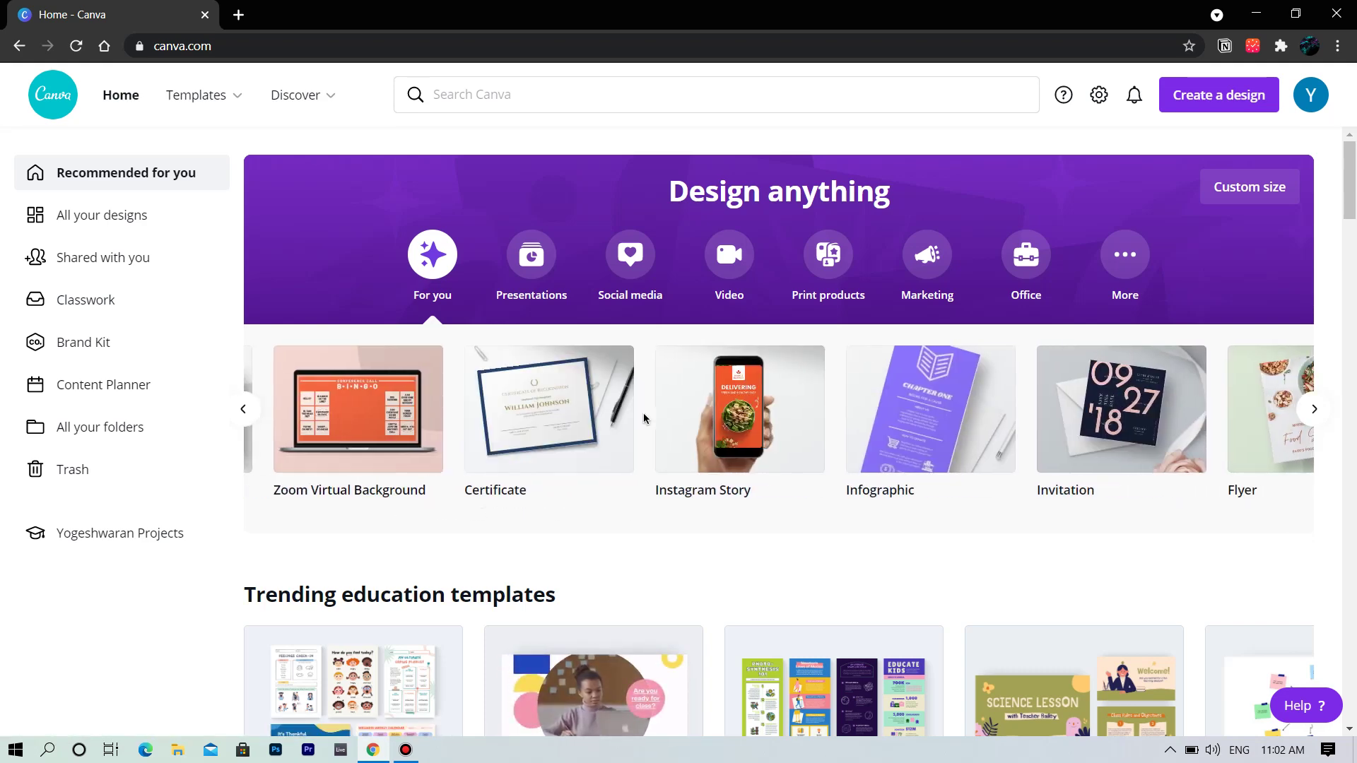
{"action": "scroll", "coordinate": [644, 418], "scroll_direction": "right", "scroll_amount": 2}
{"action": "scroll", "coordinate": [644, 417], "scroll_direction": "right", "scroll_amount": 2}
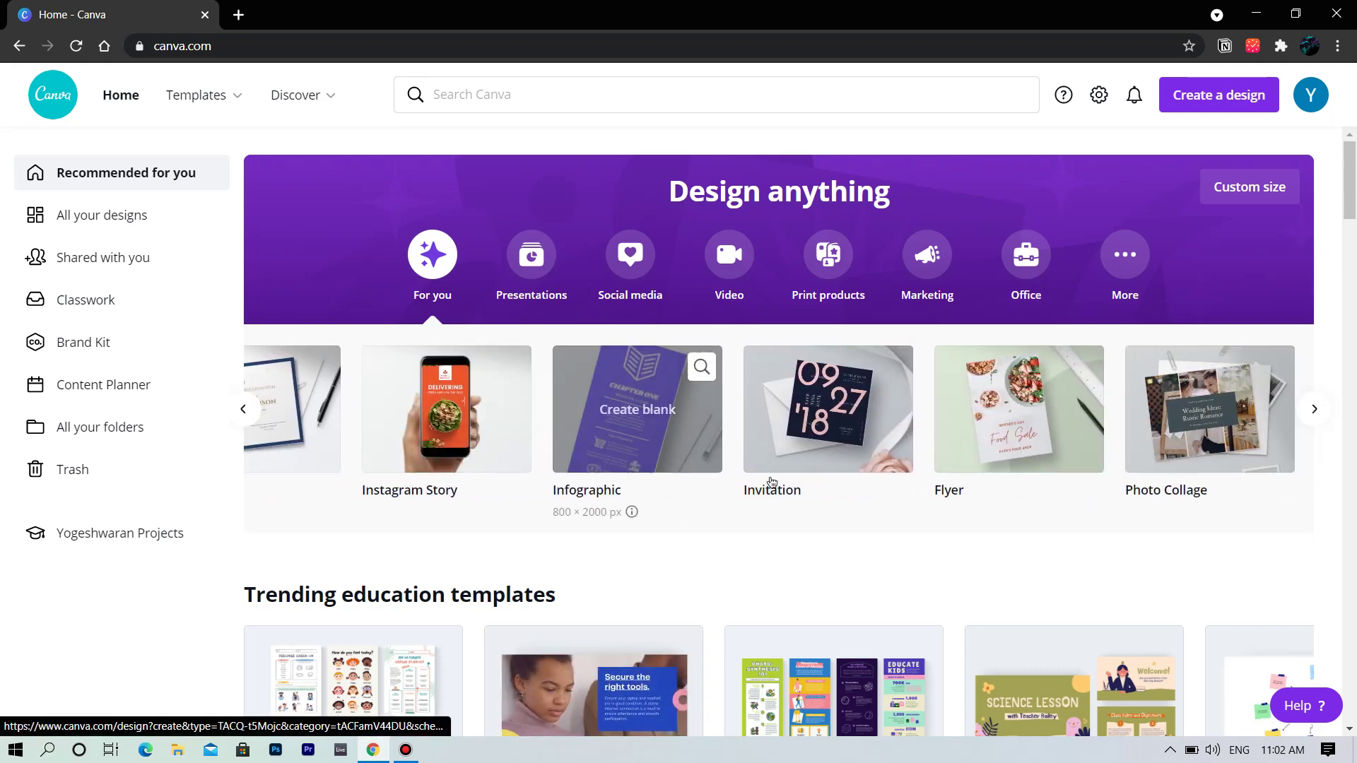
{"action": "scroll", "coordinate": [772, 483], "scroll_direction": "right", "scroll_amount": 6}
{"action": "scroll", "coordinate": [769, 484], "scroll_direction": "right", "scroll_amount": 6}
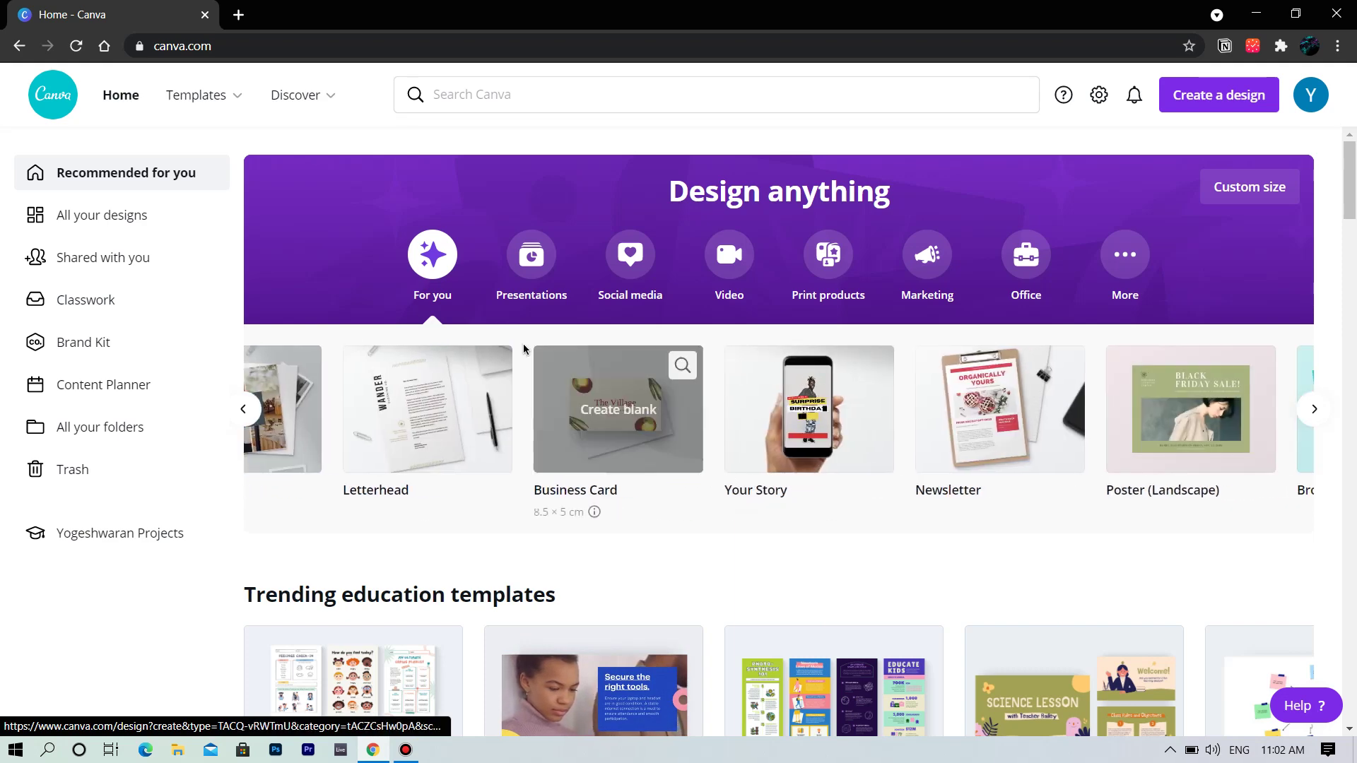
Step: Show the design types available for Presentations
{"action": "left_click", "coordinate": [537, 283]}
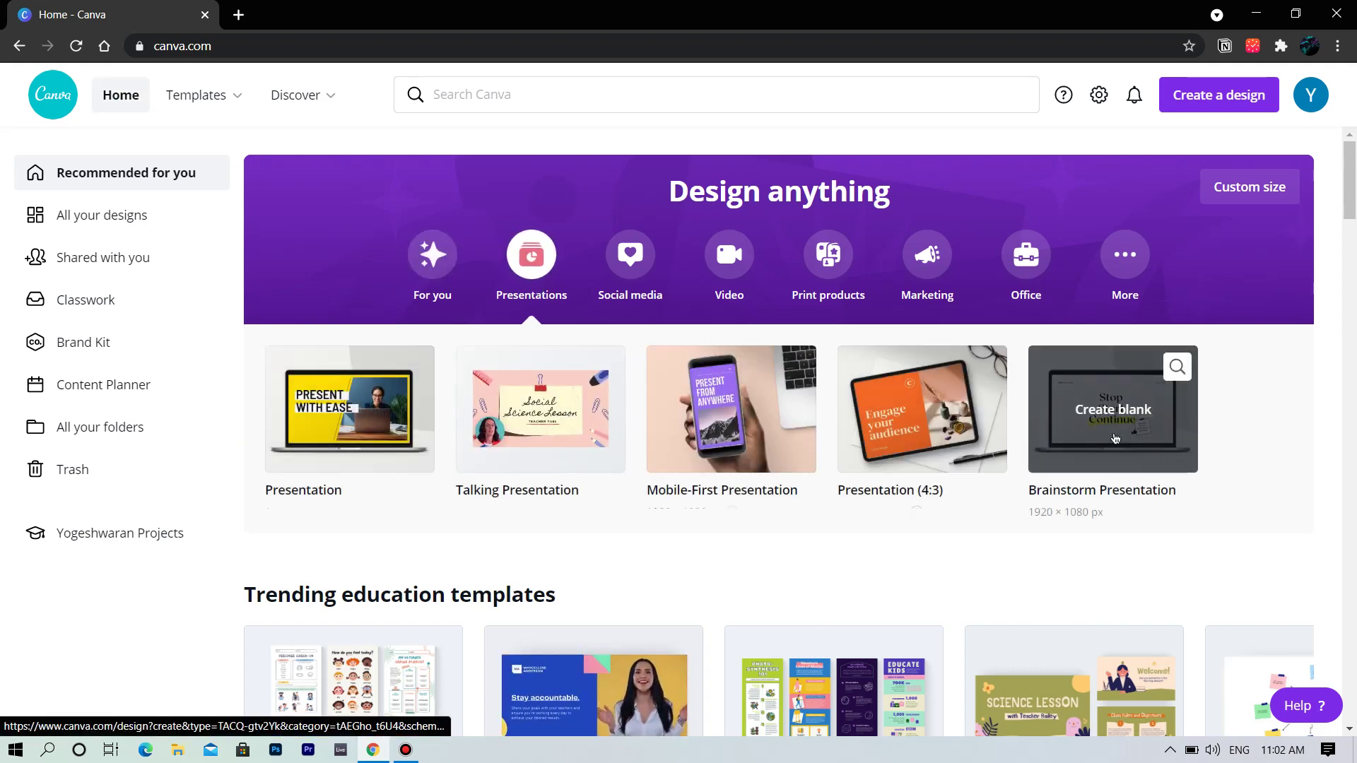
Step: Browse the Social media design types, from Instagram Post and Facebook Post through to Instagram Ad
{"action": "left_click", "coordinate": [643, 261]}
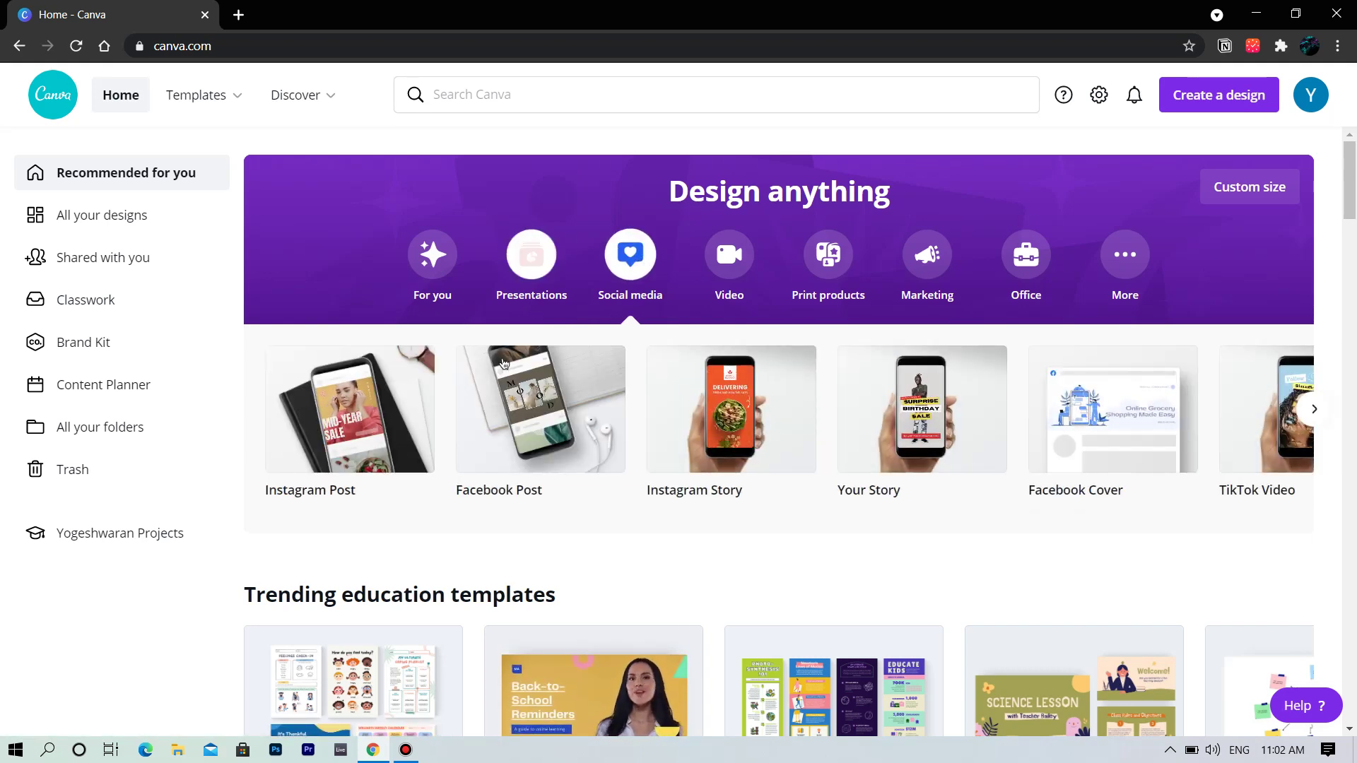
{"action": "scroll", "coordinate": [484, 398], "scroll_direction": "right", "scroll_amount": 5}
{"action": "scroll", "coordinate": [484, 398], "scroll_direction": "right", "scroll_amount": 6}
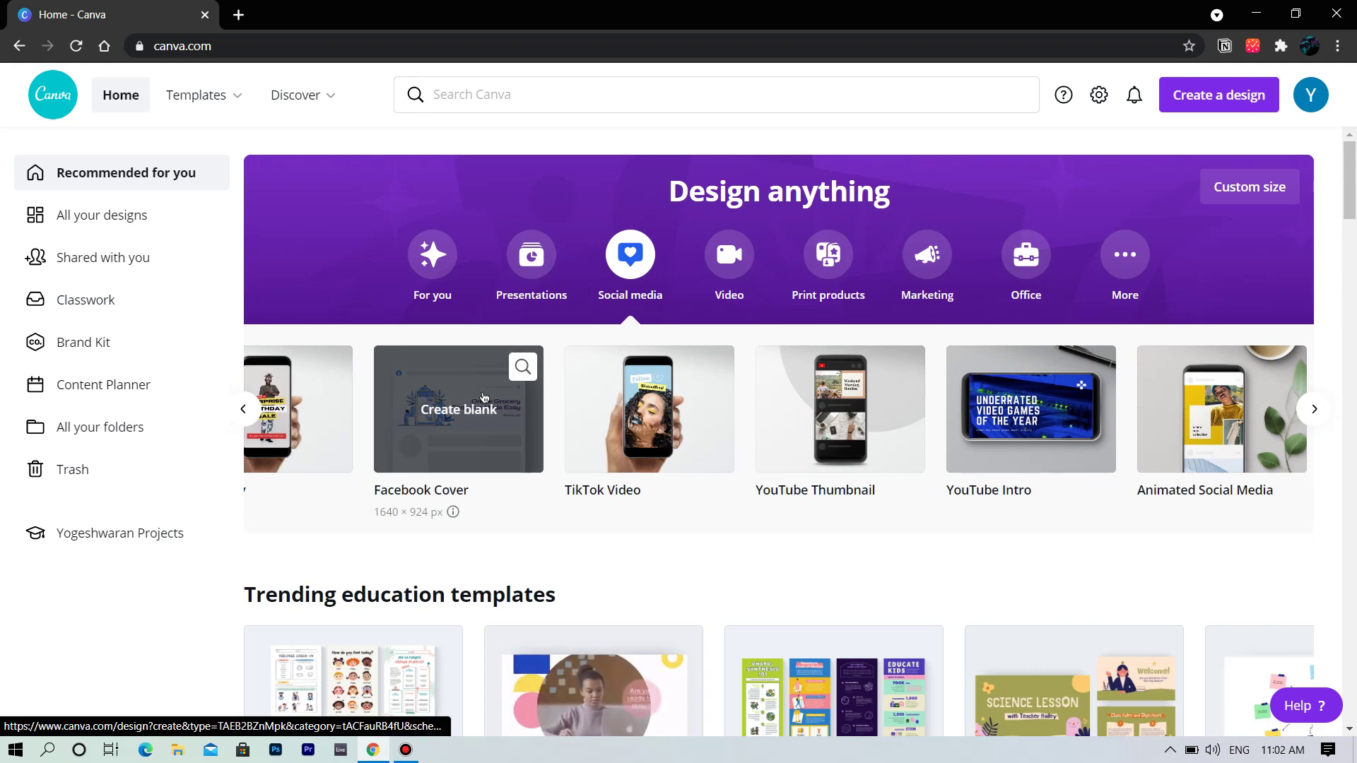
{"action": "scroll", "coordinate": [485, 398], "scroll_direction": "right", "scroll_amount": 8}
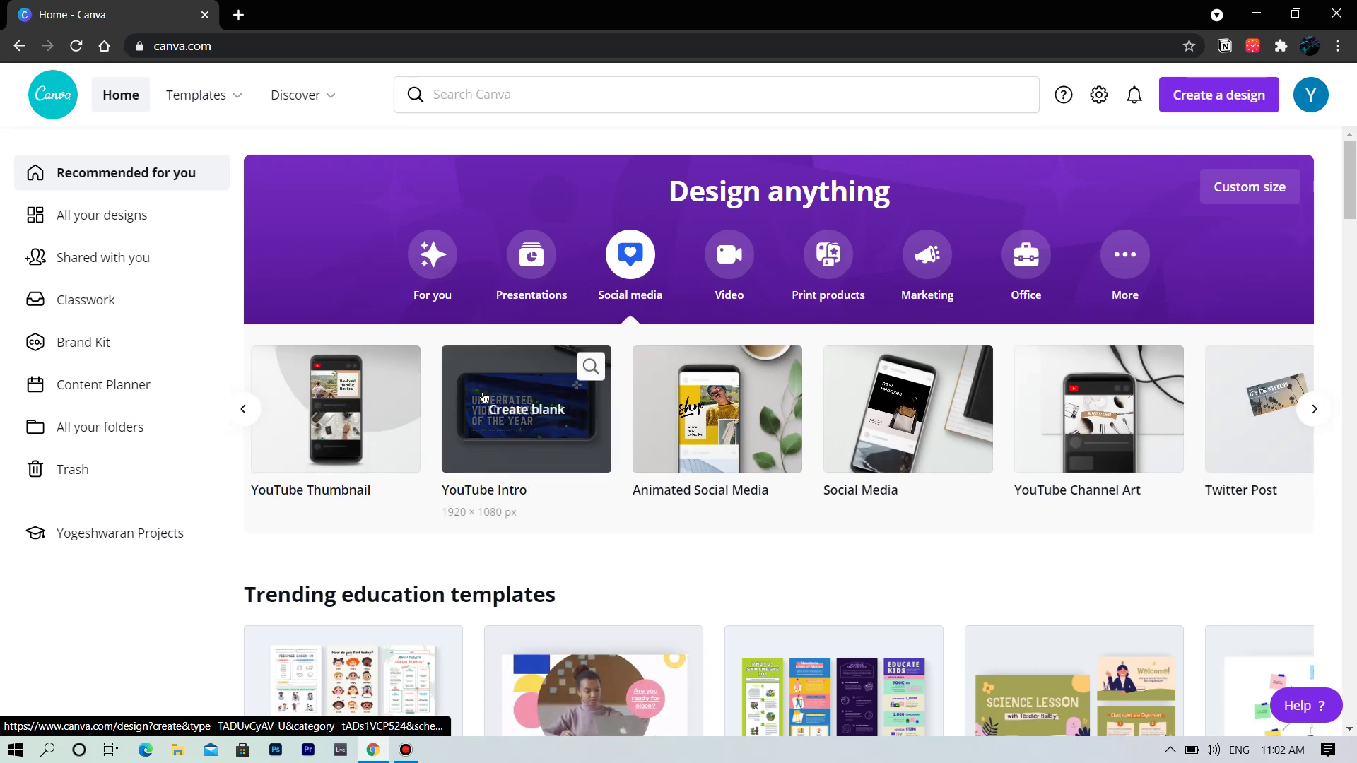
{"action": "scroll", "coordinate": [484, 398], "scroll_direction": "right", "scroll_amount": 1}
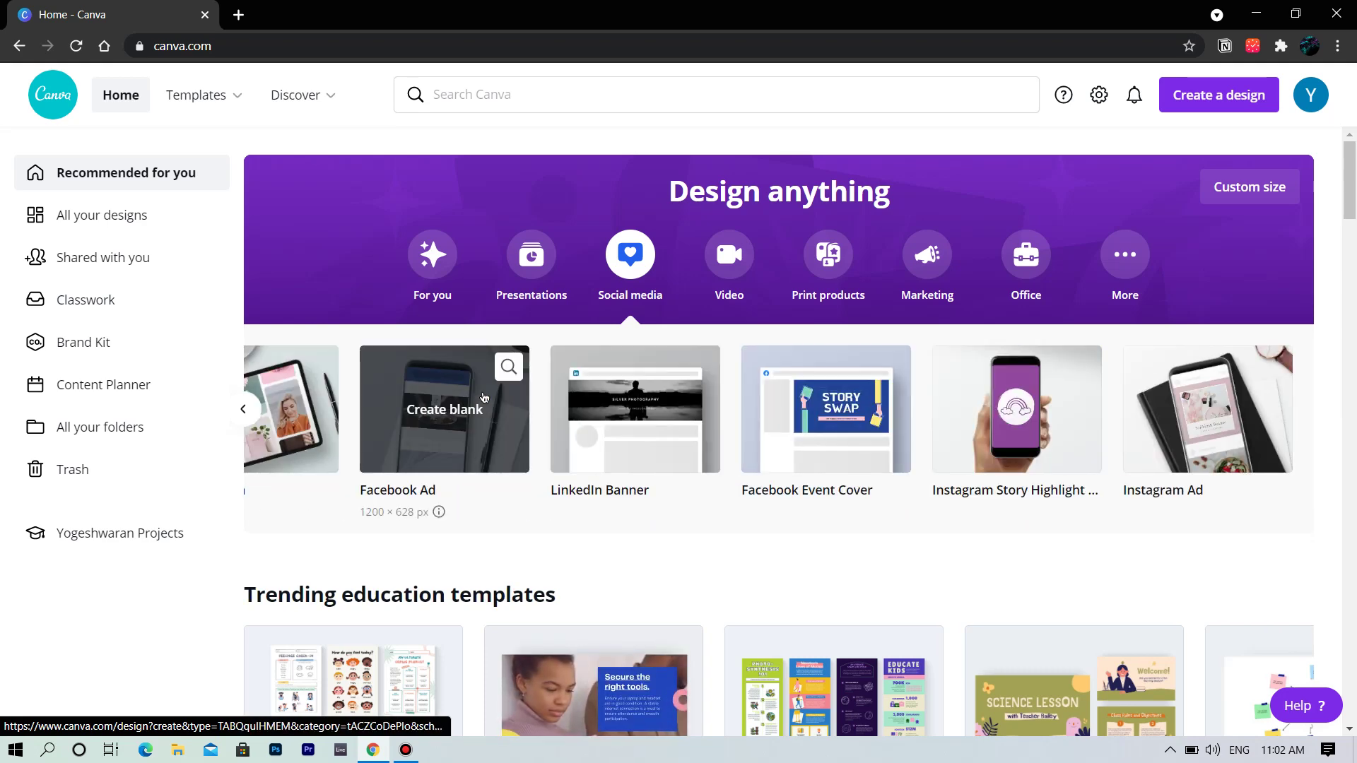
Step: Browse the Video design types, from Video and Facebook Video through to Pinterest Video Pin
{"action": "left_click", "coordinate": [731, 251]}
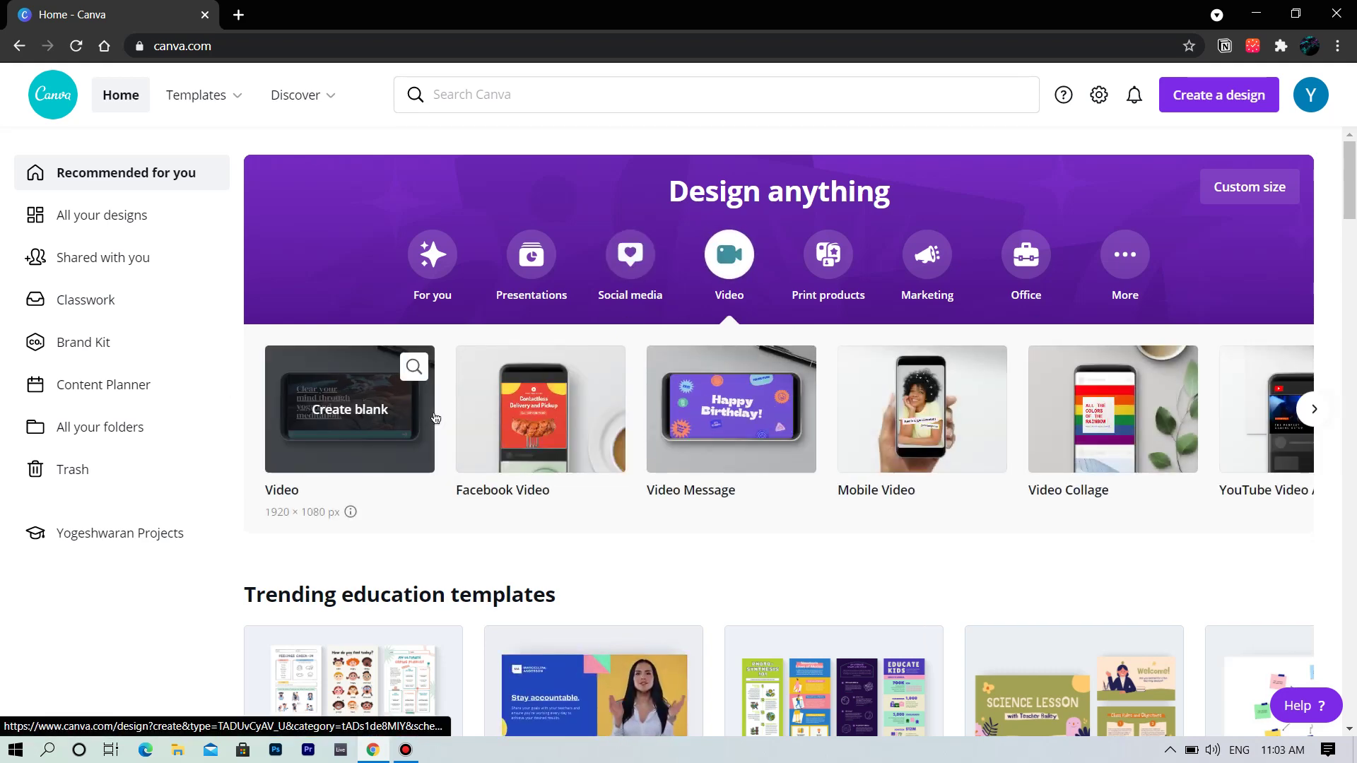
{"action": "scroll", "coordinate": [374, 414], "scroll_direction": "right", "scroll_amount": 5}
{"action": "scroll", "coordinate": [436, 418], "scroll_direction": "right", "scroll_amount": 7}
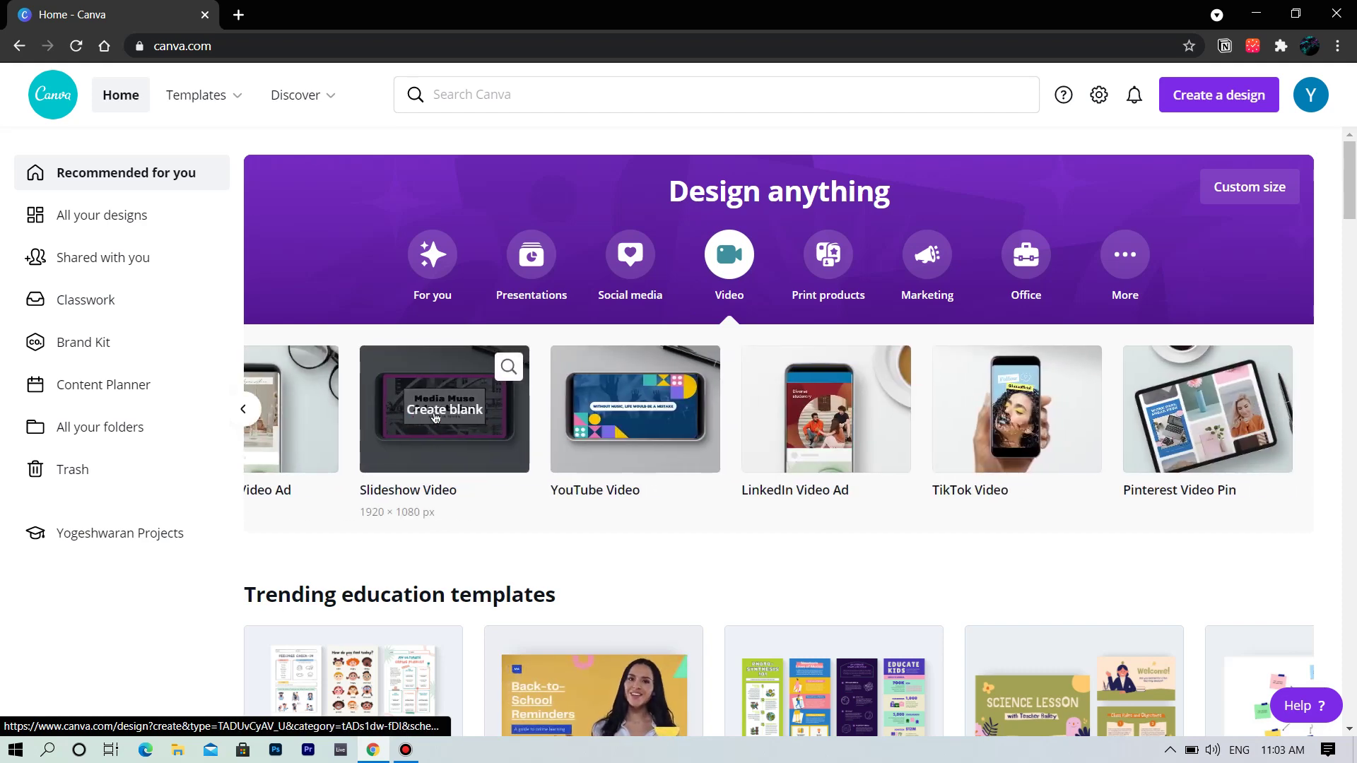
Step: Browse the Print products design types, including Postcard, Poster, Flyer, Certificate and Card
{"action": "left_click", "coordinate": [827, 260]}
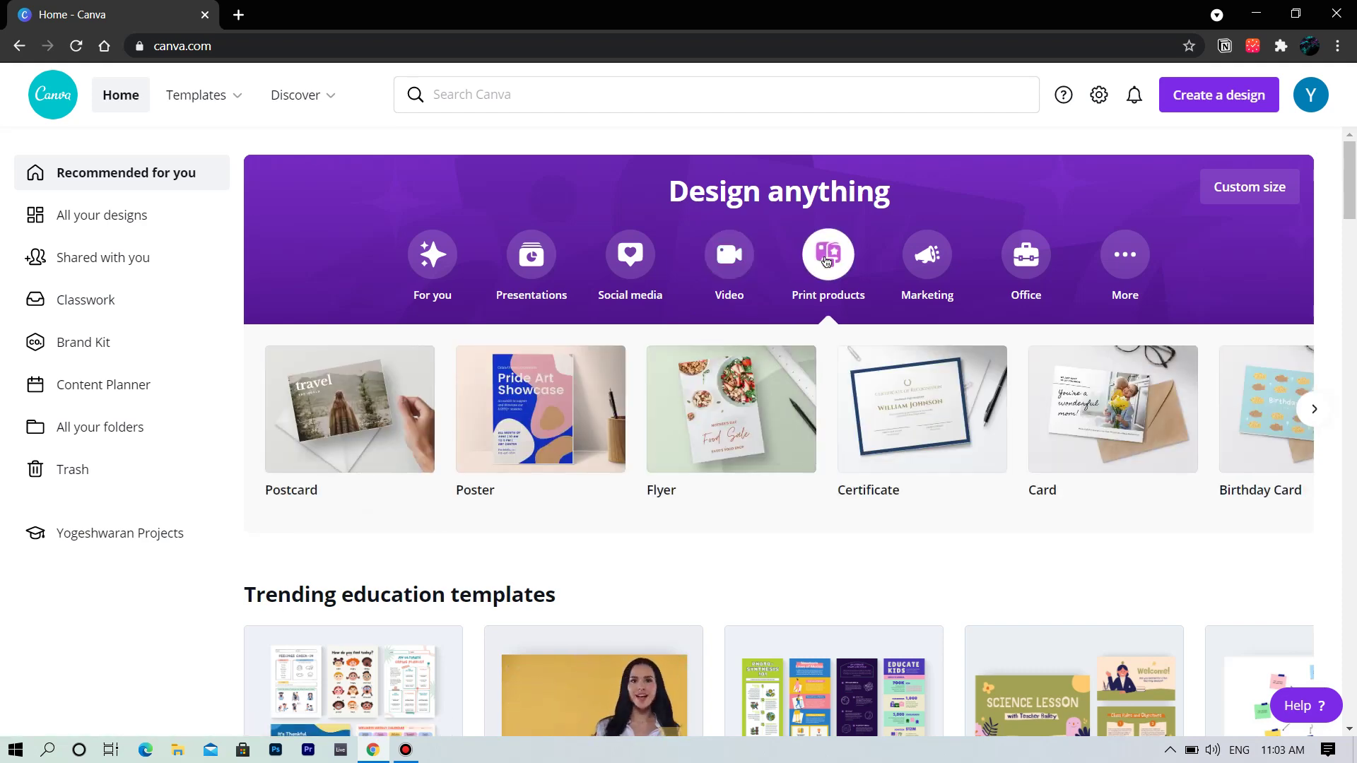
{"action": "scroll", "coordinate": [719, 444], "scroll_direction": "right", "scroll_amount": 7}
{"action": "scroll", "coordinate": [718, 444], "scroll_direction": "right", "scroll_amount": 4}
{"action": "scroll", "coordinate": [719, 444], "scroll_direction": "left", "scroll_amount": 9}
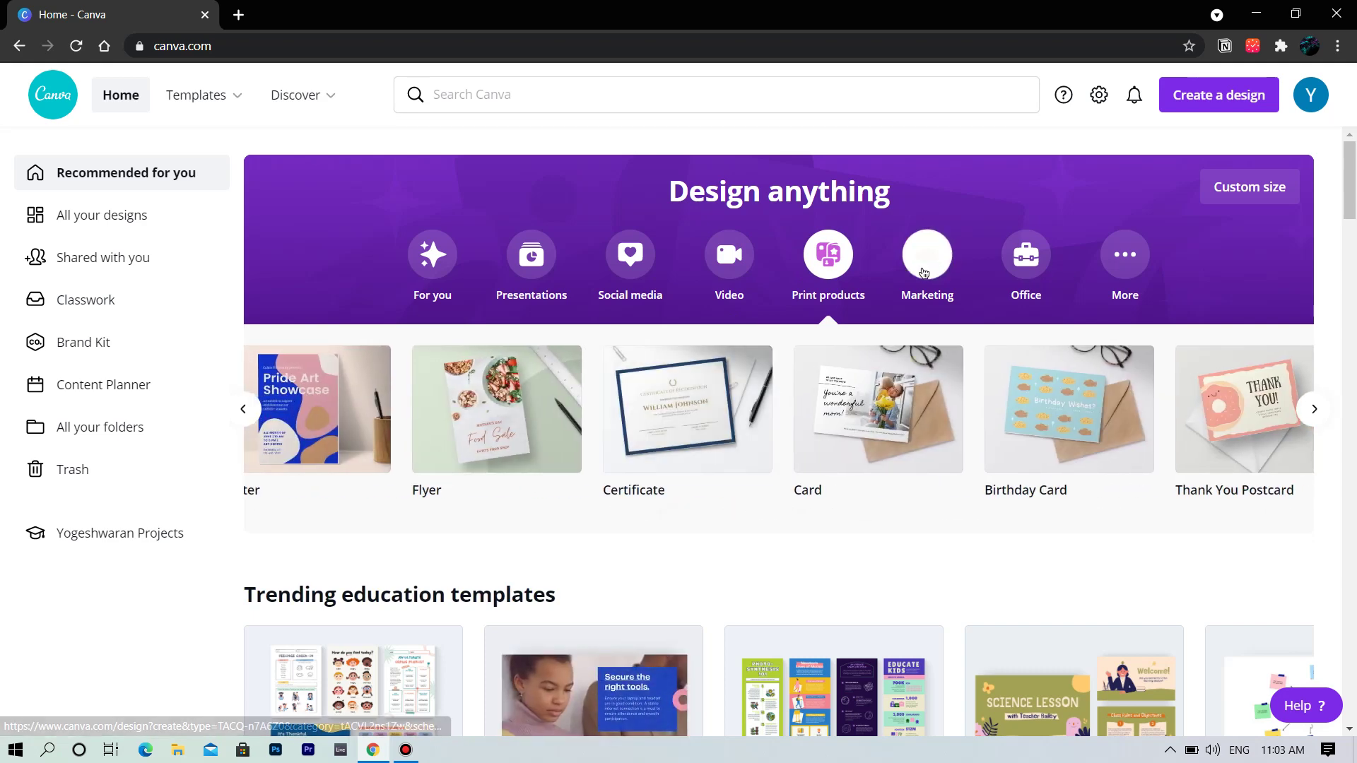
Step: Browse the Marketing design types, from Poster, Logo and Flyer through to Coupon and YouTube Video Ad
{"action": "left_click", "coordinate": [916, 266]}
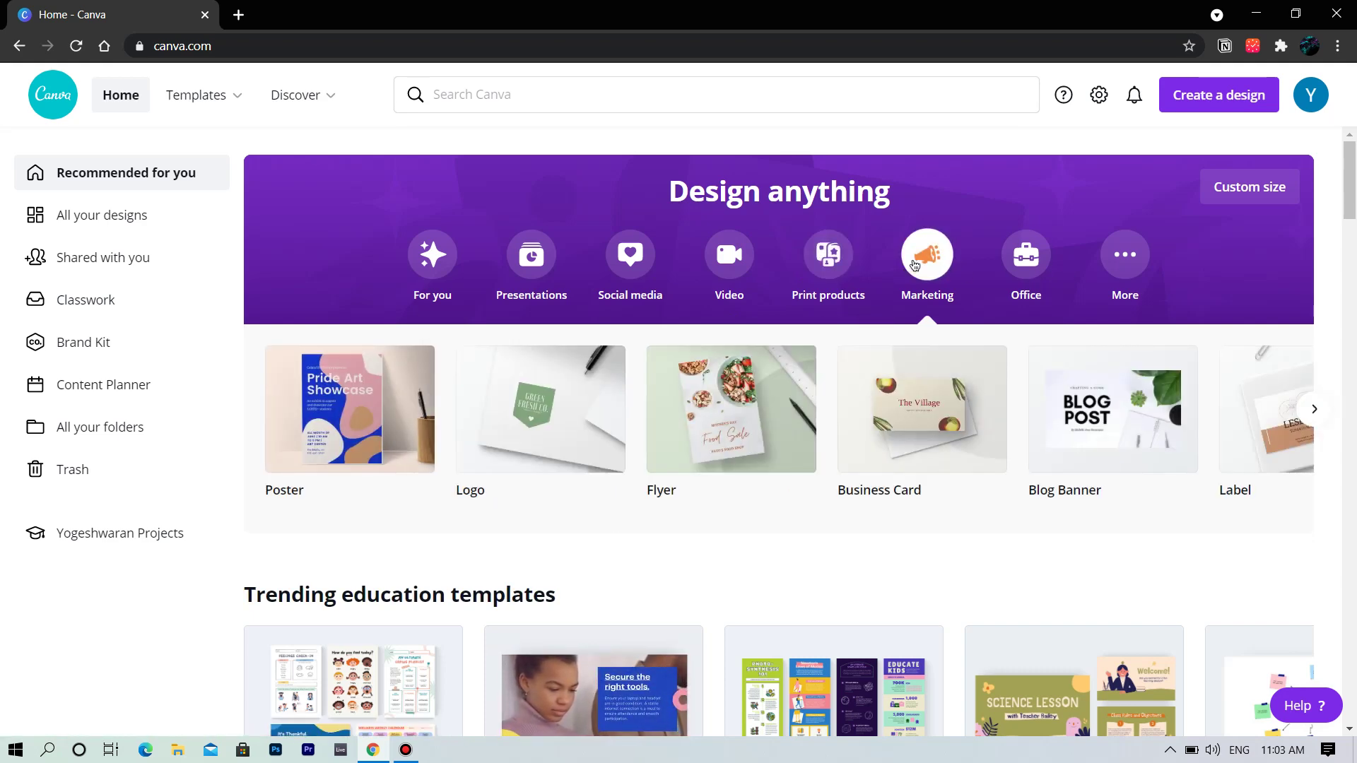
{"action": "scroll", "coordinate": [898, 382], "scroll_direction": "right", "scroll_amount": 6}
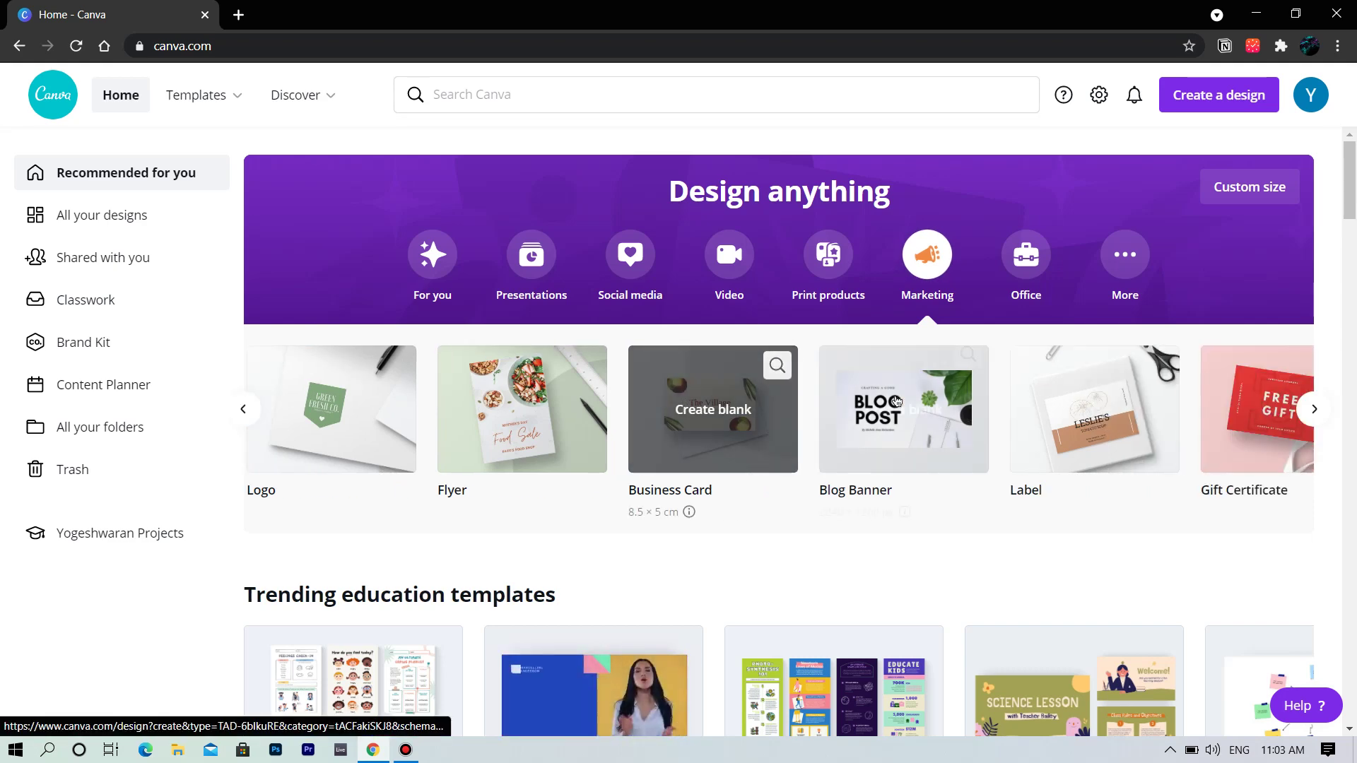
{"action": "scroll", "coordinate": [896, 401], "scroll_direction": "right", "scroll_amount": 7}
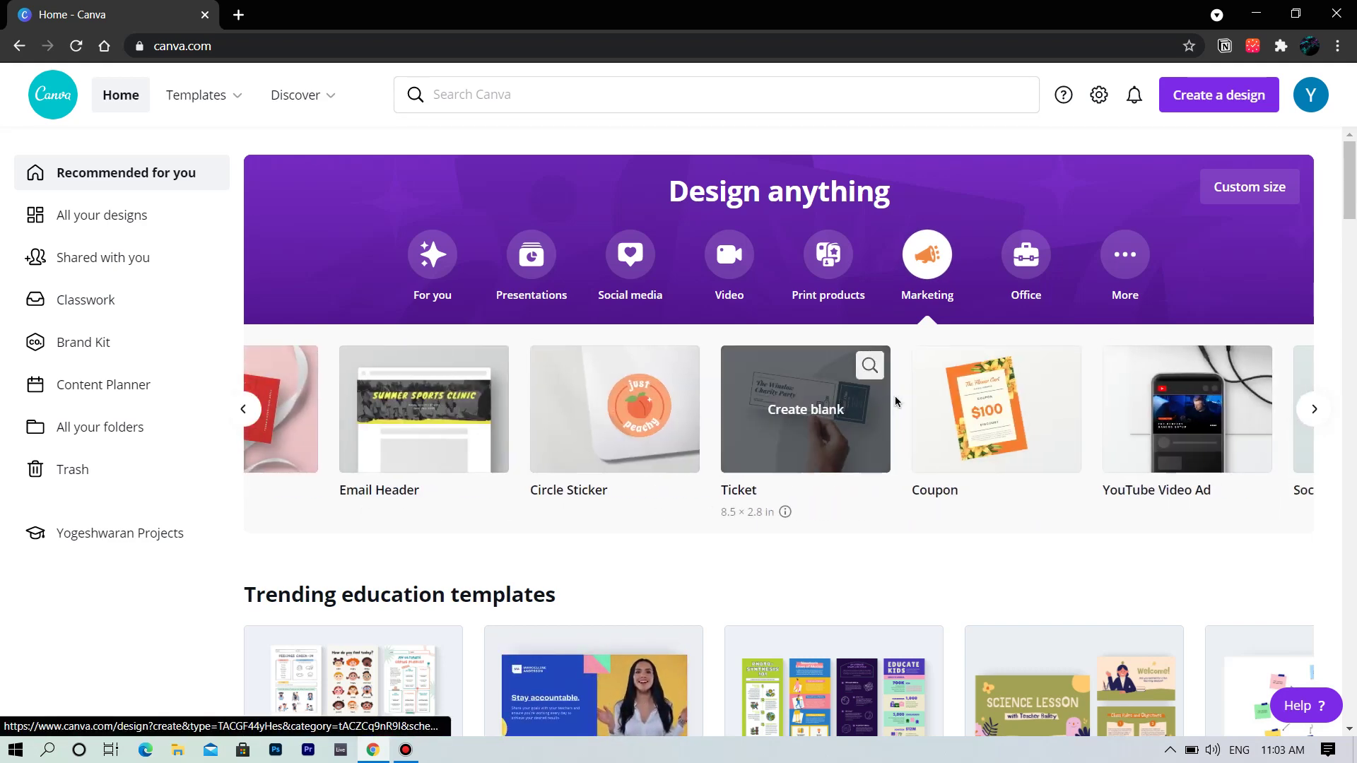
Step: Browse the Office design types, from Resume and A4 Document through to Graphic Organizer and Invoice
{"action": "left_click", "coordinate": [1034, 268]}
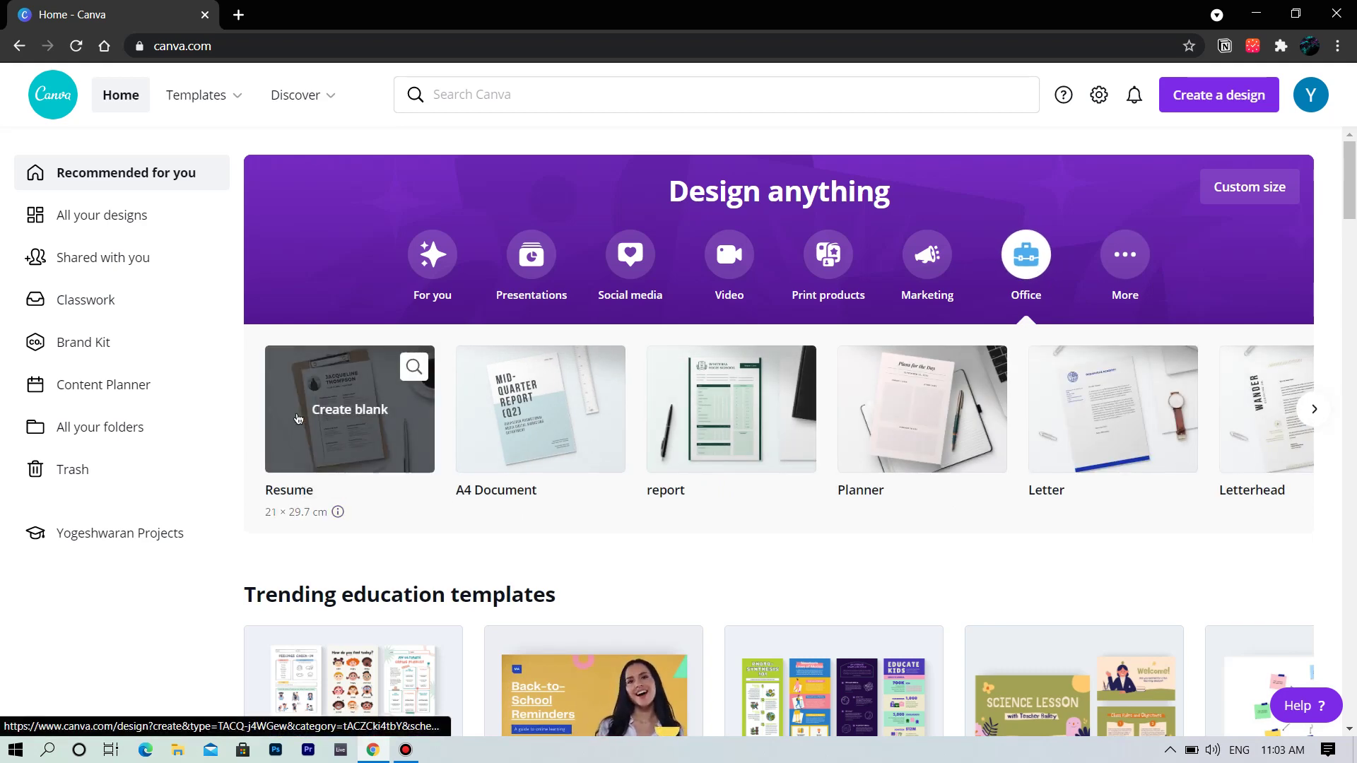
{"action": "scroll", "coordinate": [965, 499], "scroll_direction": "right", "scroll_amount": 10}
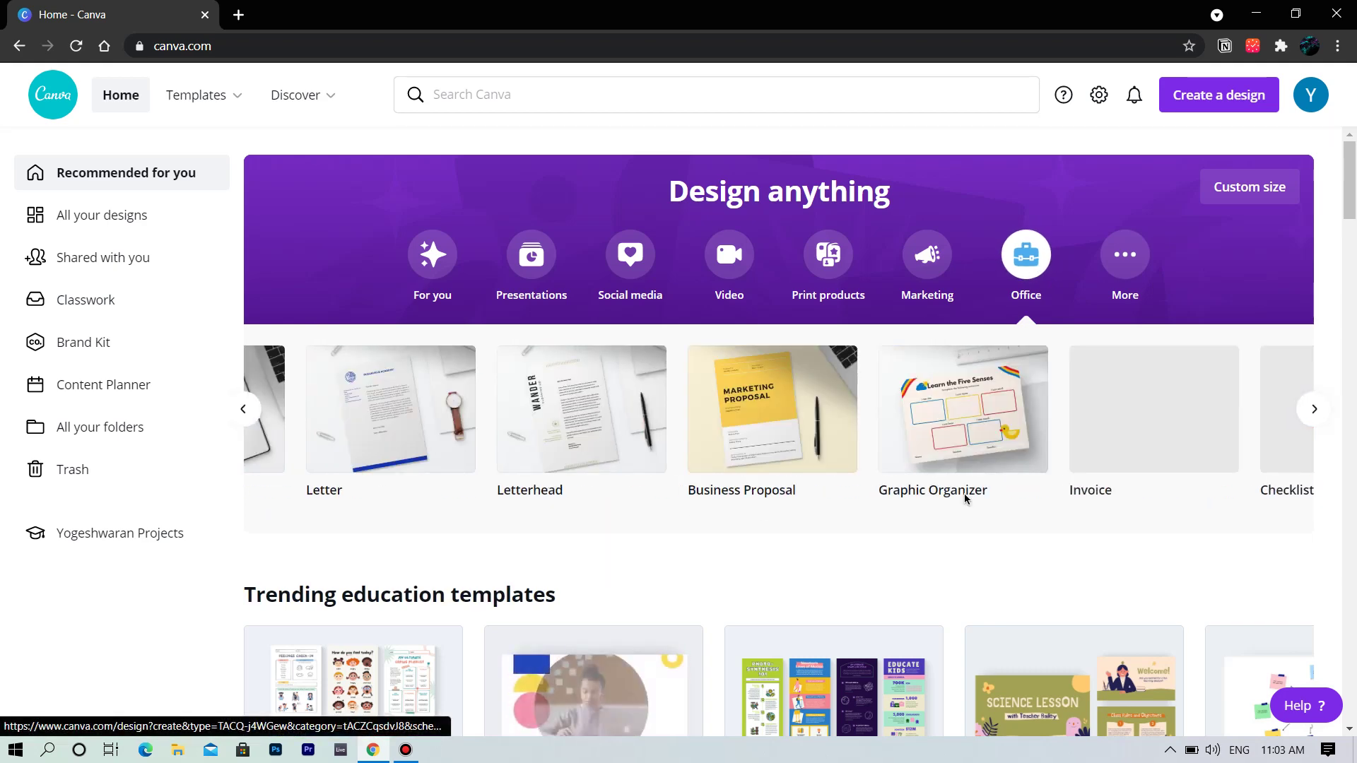
{"action": "scroll", "coordinate": [919, 507], "scroll_direction": "left", "scroll_amount": 10}
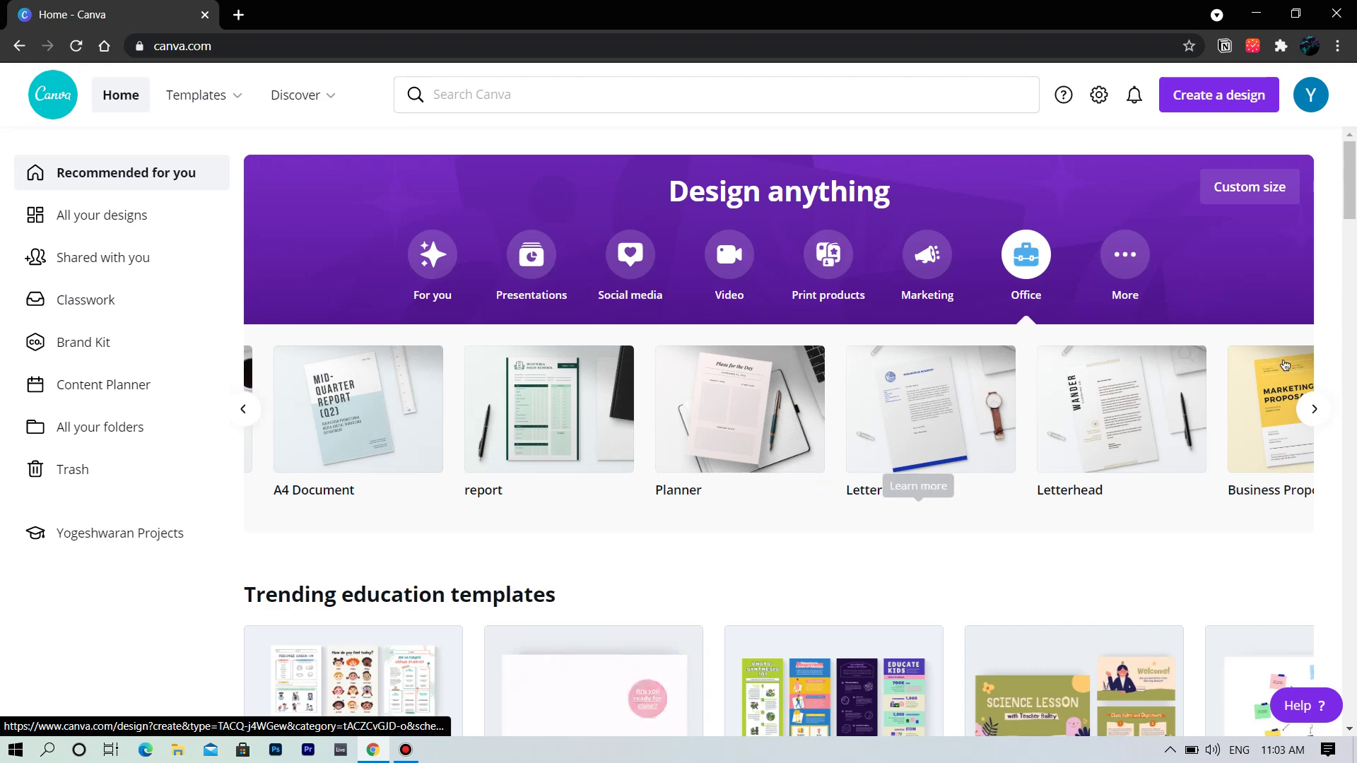
Step: Browse the additional design types under More, from Infographic and Photo Collage through to Planner and Comic Strip
{"action": "left_click", "coordinate": [1126, 256]}
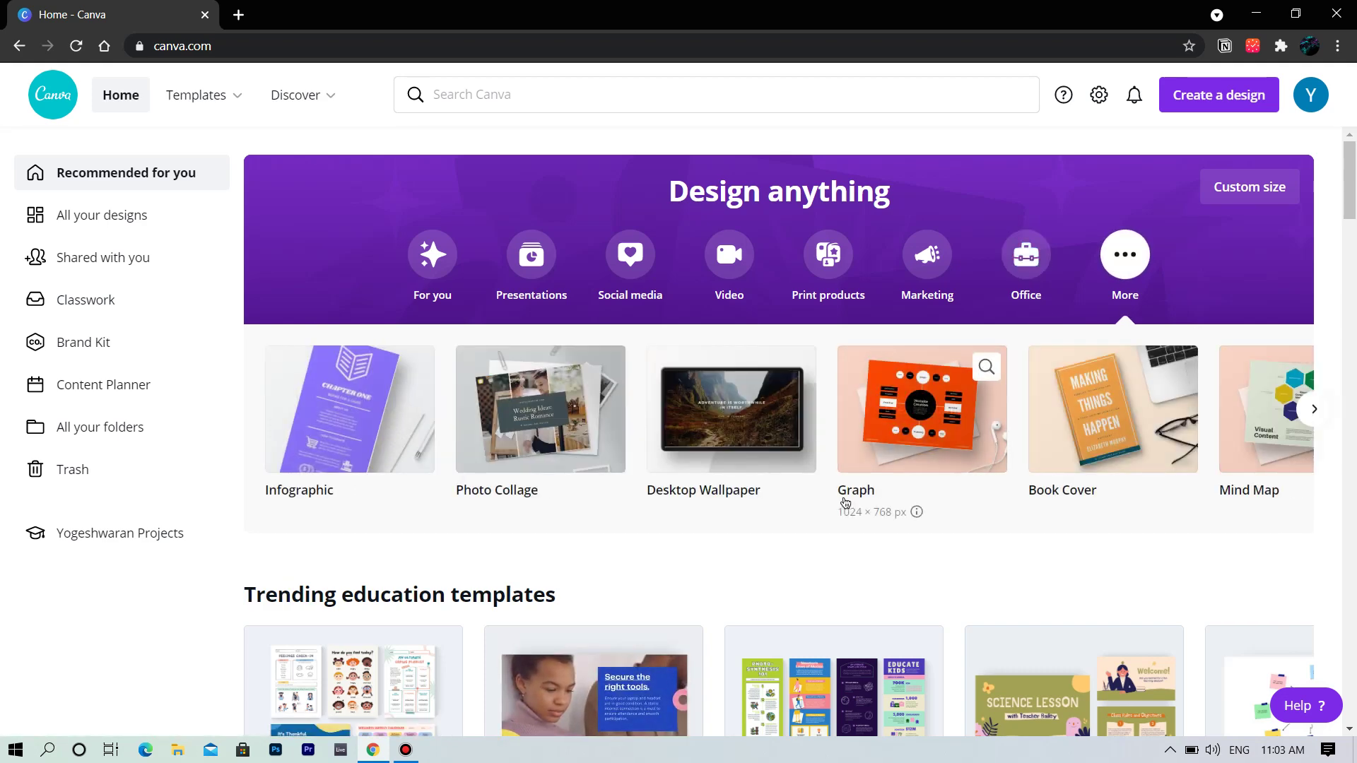
{"action": "scroll", "coordinate": [842, 499], "scroll_direction": "right", "scroll_amount": 10}
{"action": "scroll", "coordinate": [845, 503], "scroll_direction": "left", "scroll_amount": 5}
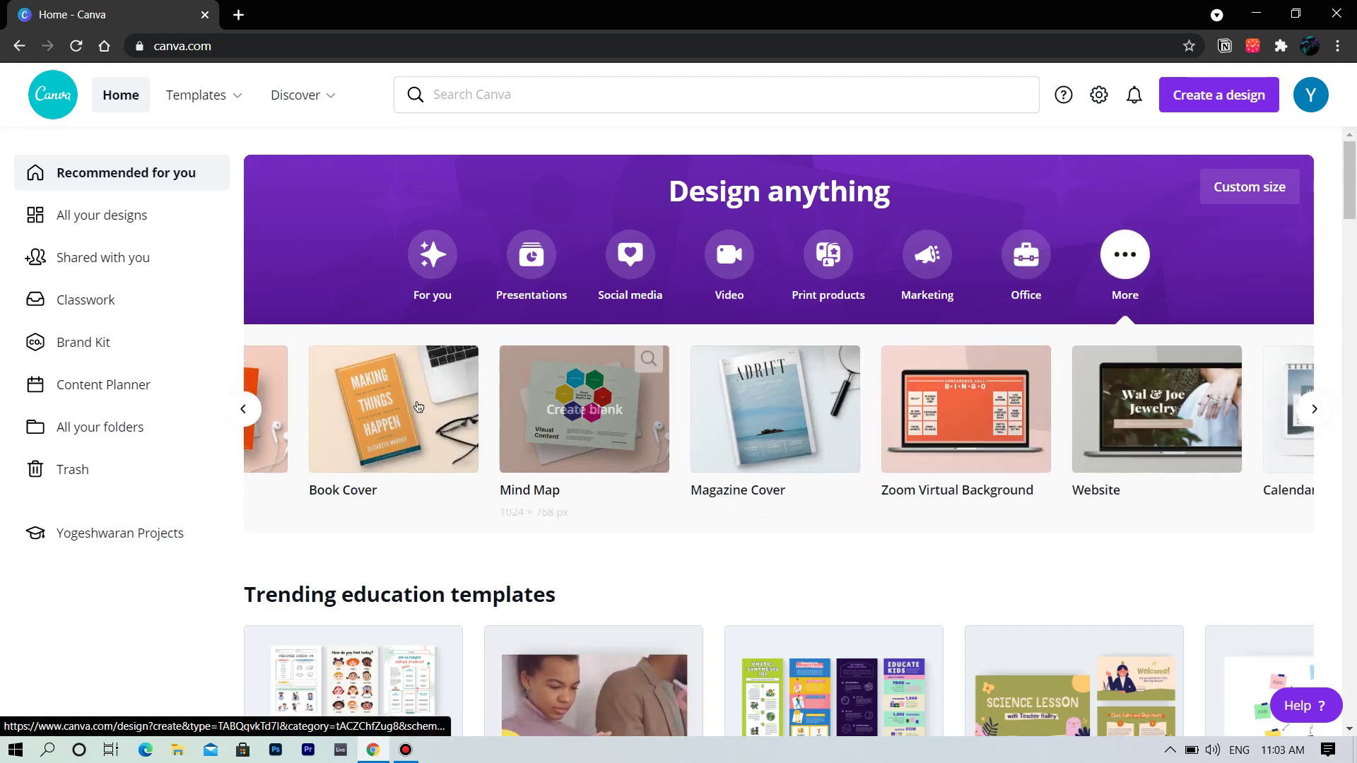
{"action": "scroll", "coordinate": [855, 410], "scroll_direction": "right", "scroll_amount": 10}
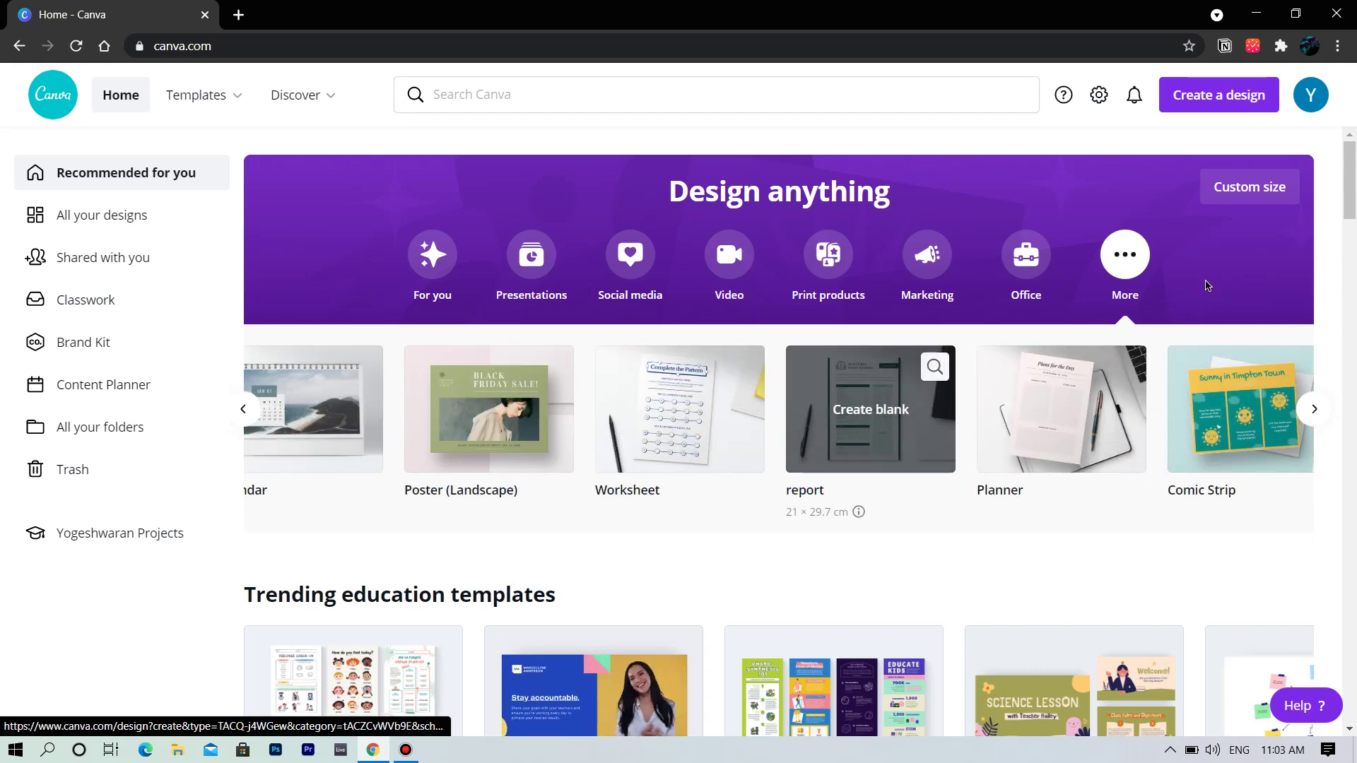
Step: Enter a custom design size of 1920 × 1080 px, and dismiss the size settings without creating a design
{"action": "left_click", "coordinate": [1258, 193]}
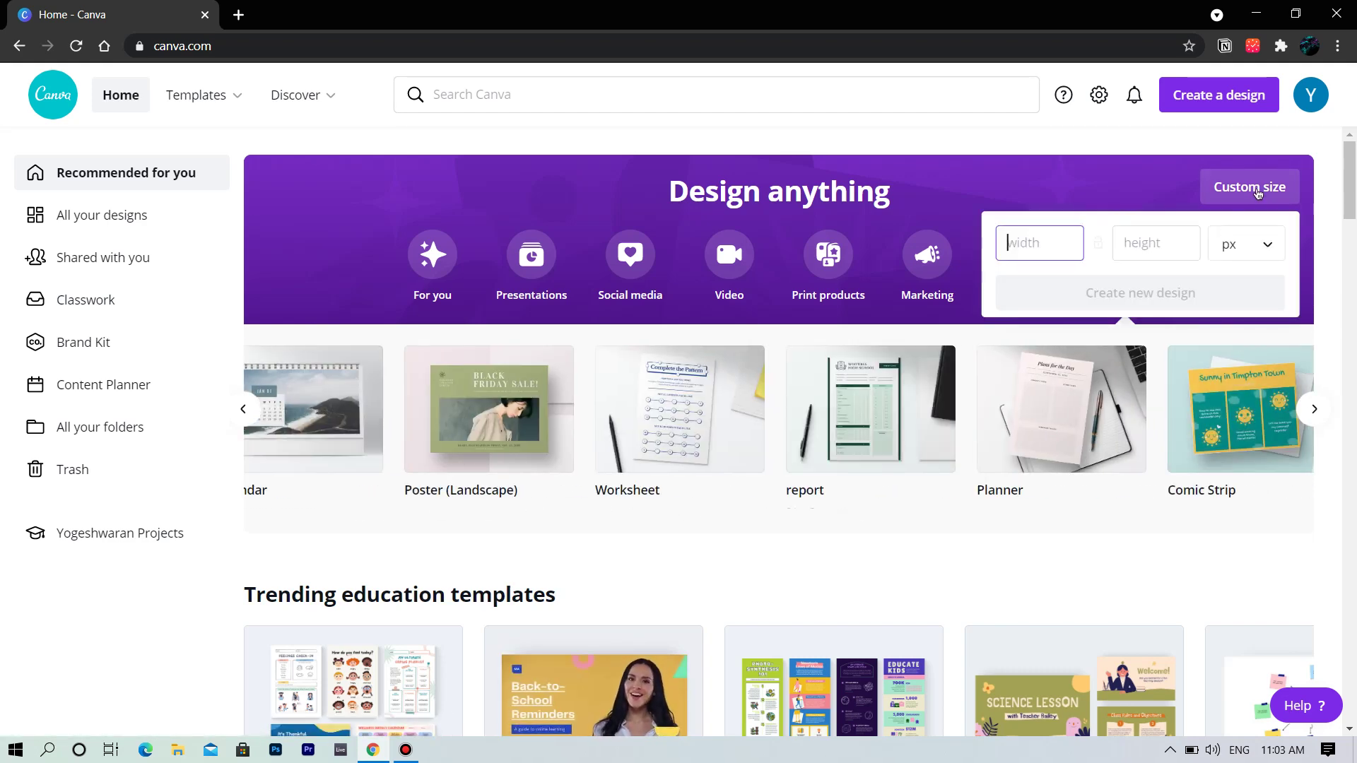
{"action": "type", "text": "1920"}
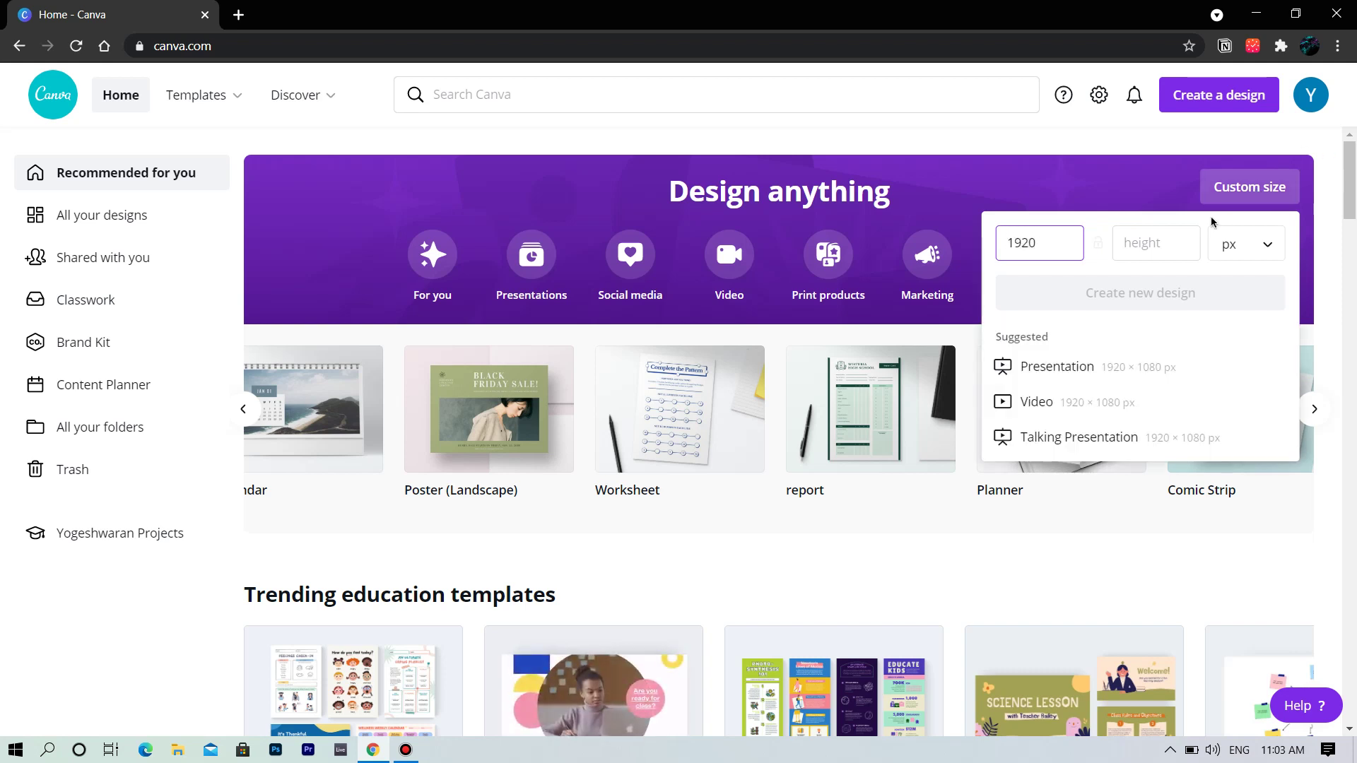
{"action": "left_click", "coordinate": [1155, 245]}
{"action": "type", "text": "1080"}
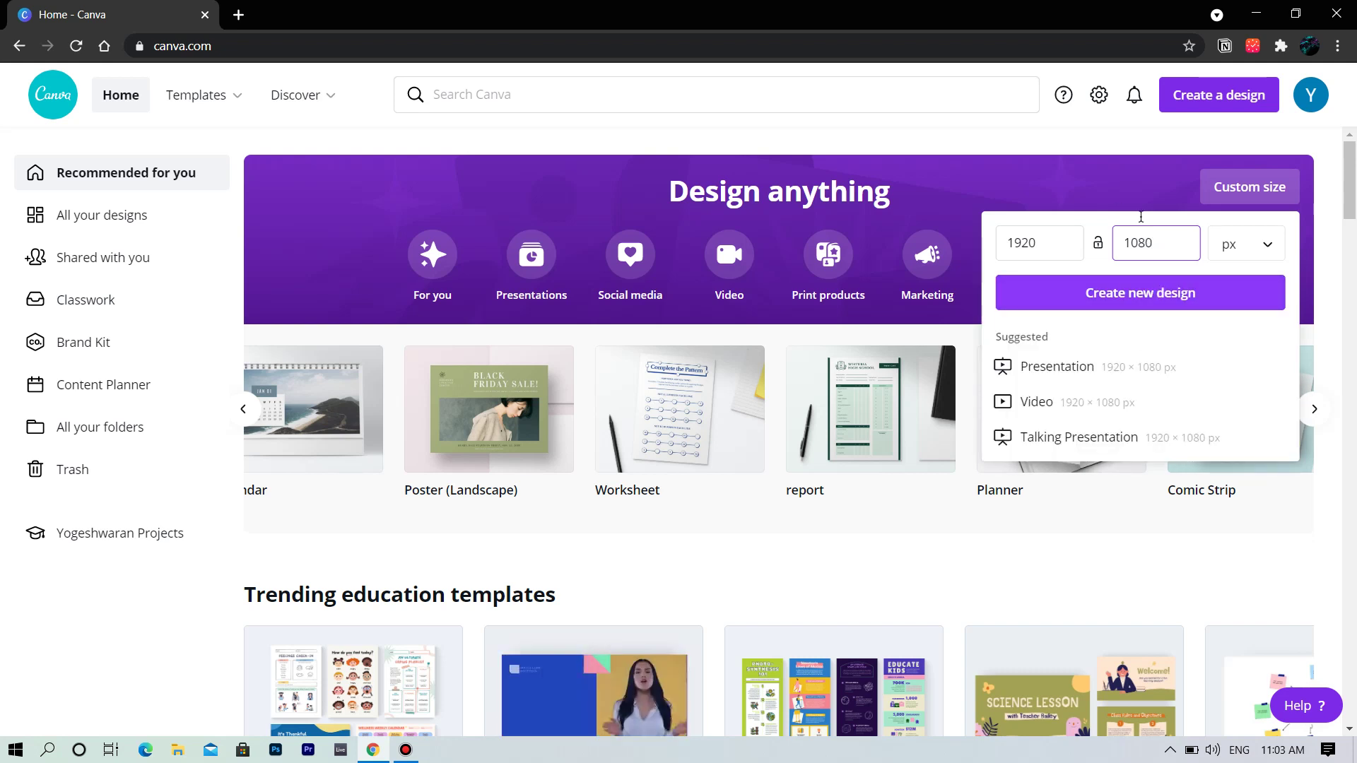
{"action": "left_click", "coordinate": [1093, 152]}
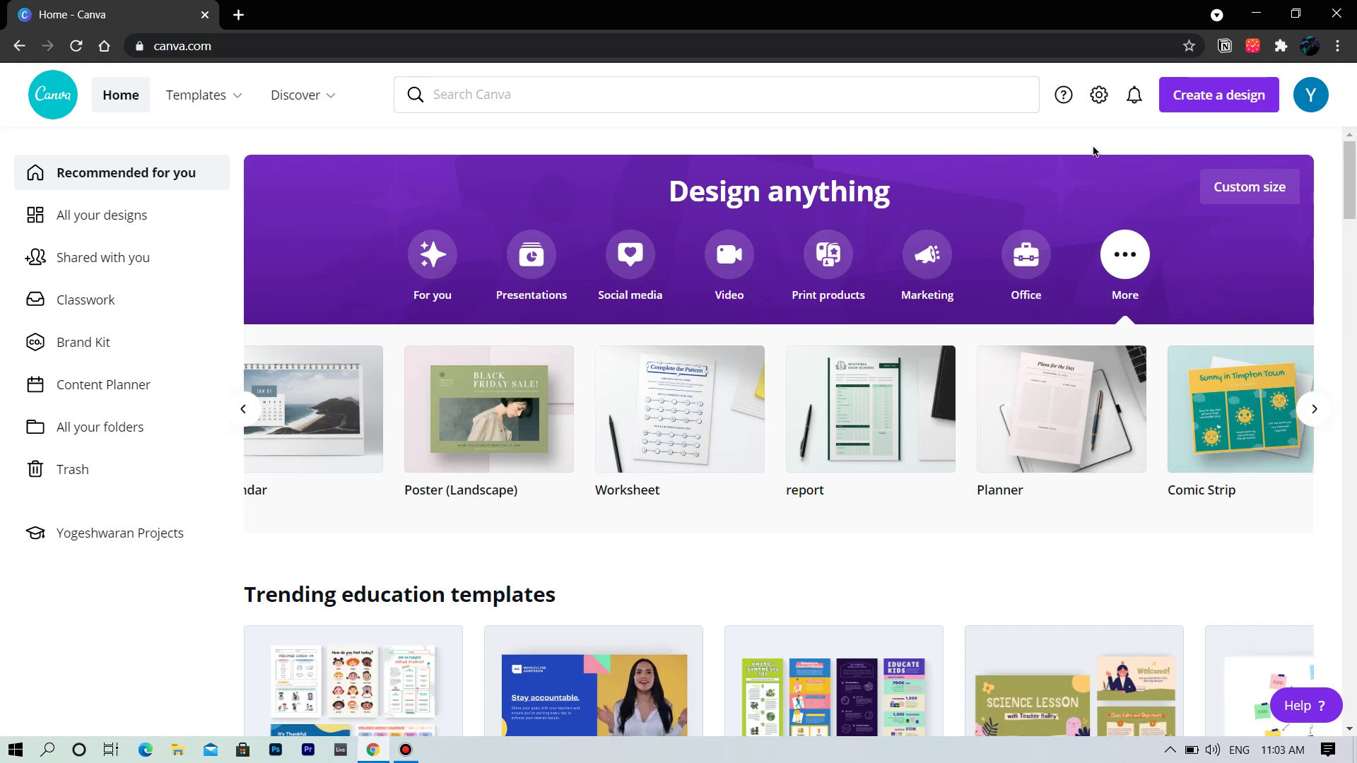
Step: Browse the full list of suggested types for a new design, and look at its custom size option
{"action": "scroll", "coordinate": [1093, 145], "scroll_direction": "down", "scroll_amount": 5}
{"action": "scroll", "coordinate": [1093, 145], "scroll_direction": "up", "scroll_amount": 5}
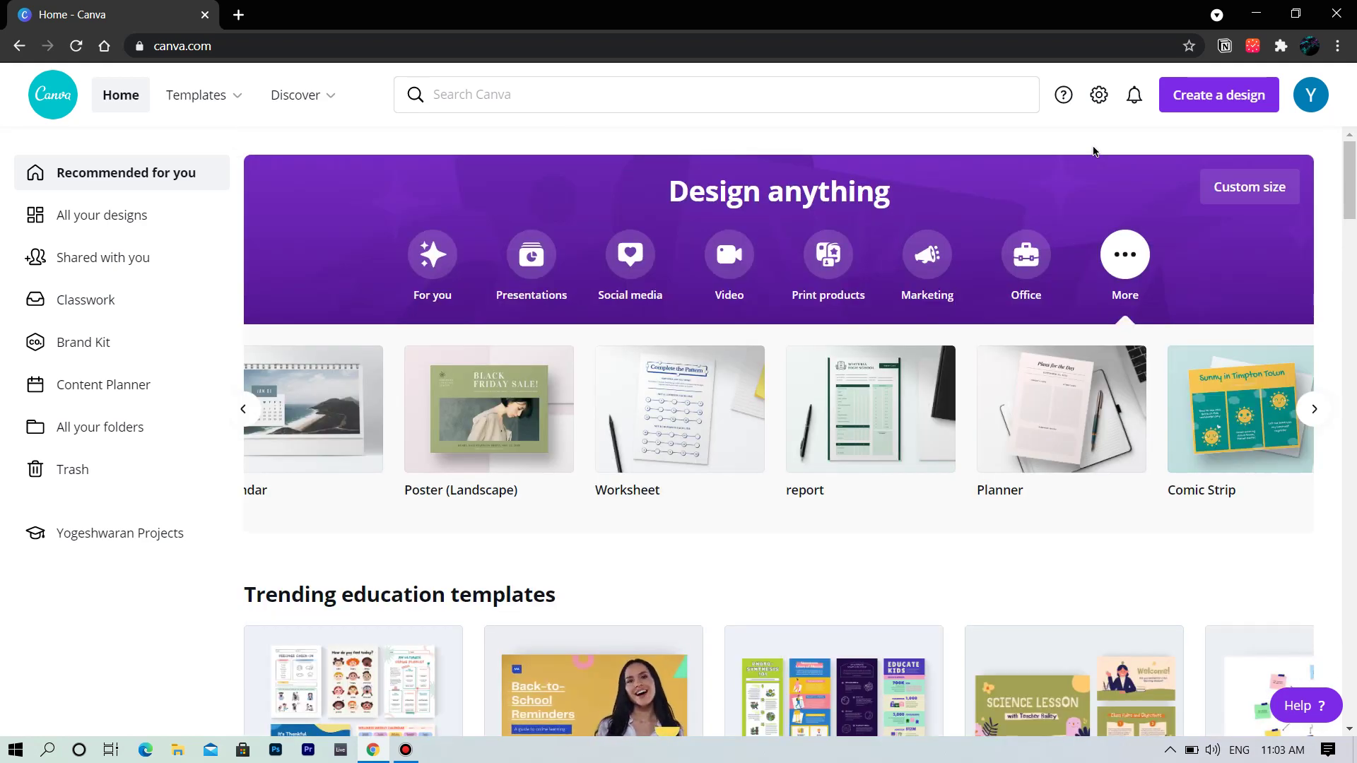
{"action": "left_click", "coordinate": [1250, 92]}
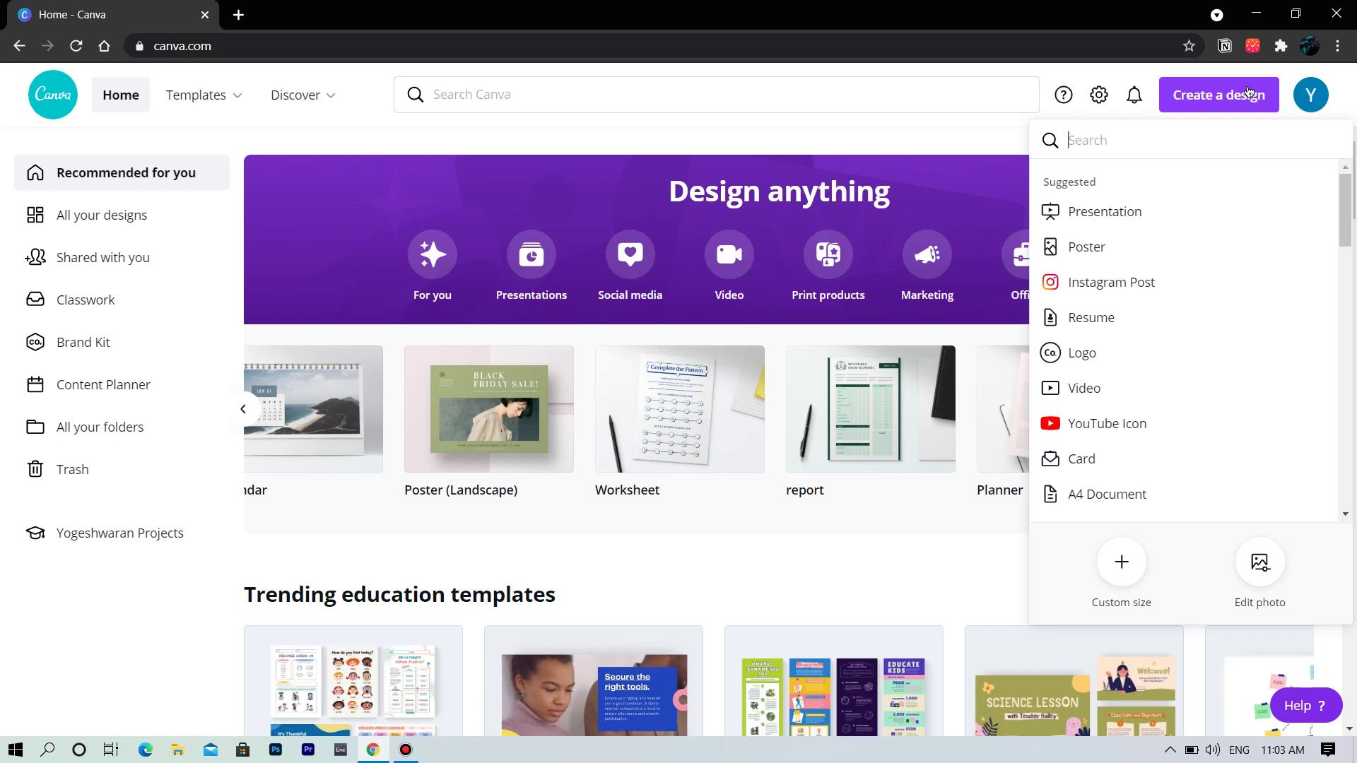
{"action": "scroll", "coordinate": [1177, 365], "scroll_direction": "down", "scroll_amount": 3}
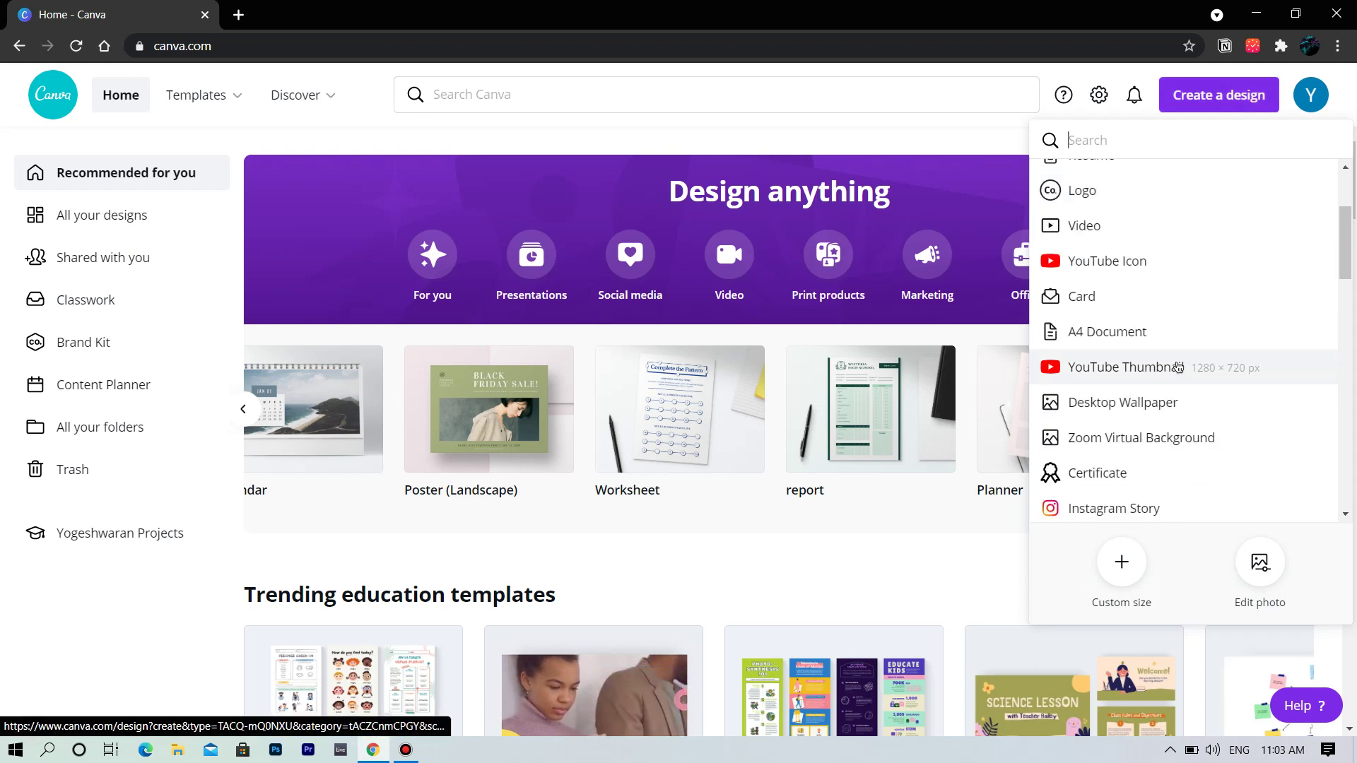
{"action": "scroll", "coordinate": [1178, 367], "scroll_direction": "down", "scroll_amount": 8}
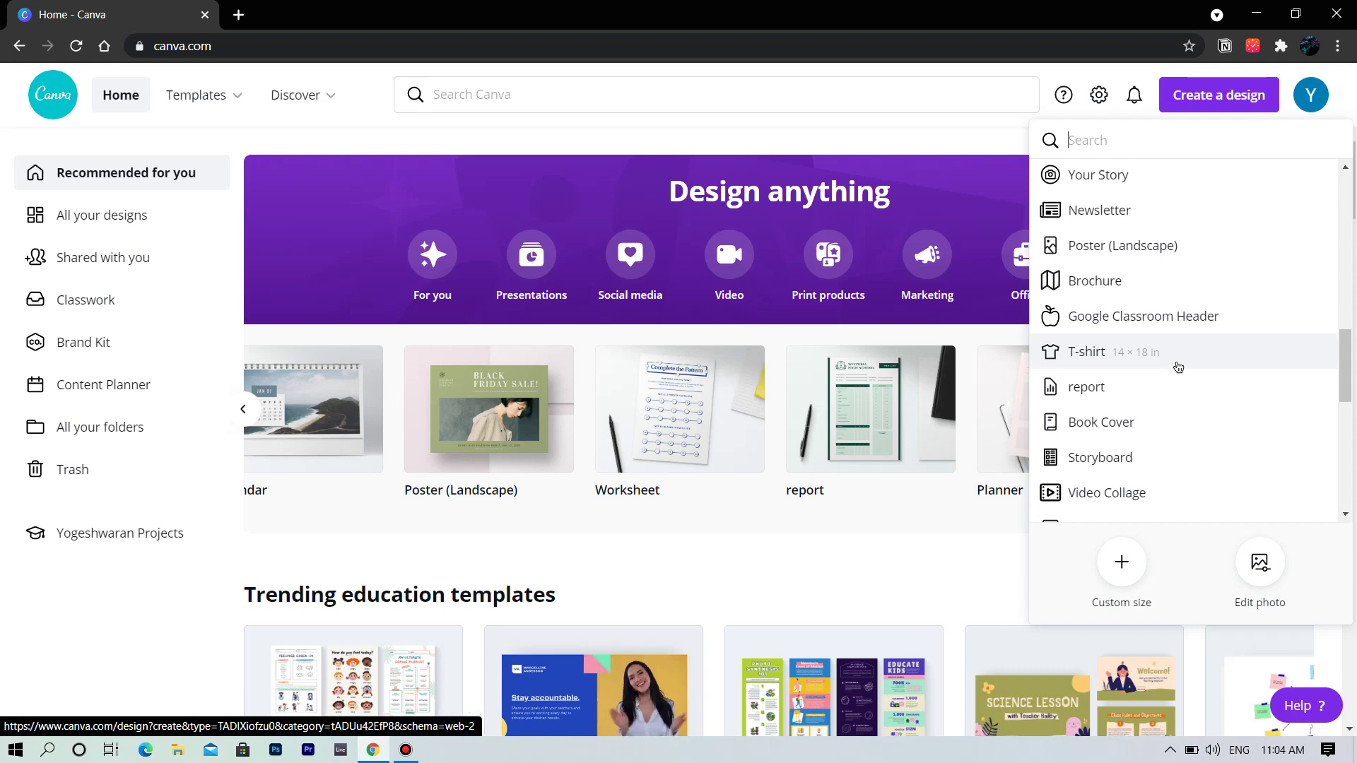
{"action": "scroll", "coordinate": [1178, 366], "scroll_direction": "down", "scroll_amount": 3}
{"action": "scroll", "coordinate": [1178, 366], "scroll_direction": "down", "scroll_amount": 3}
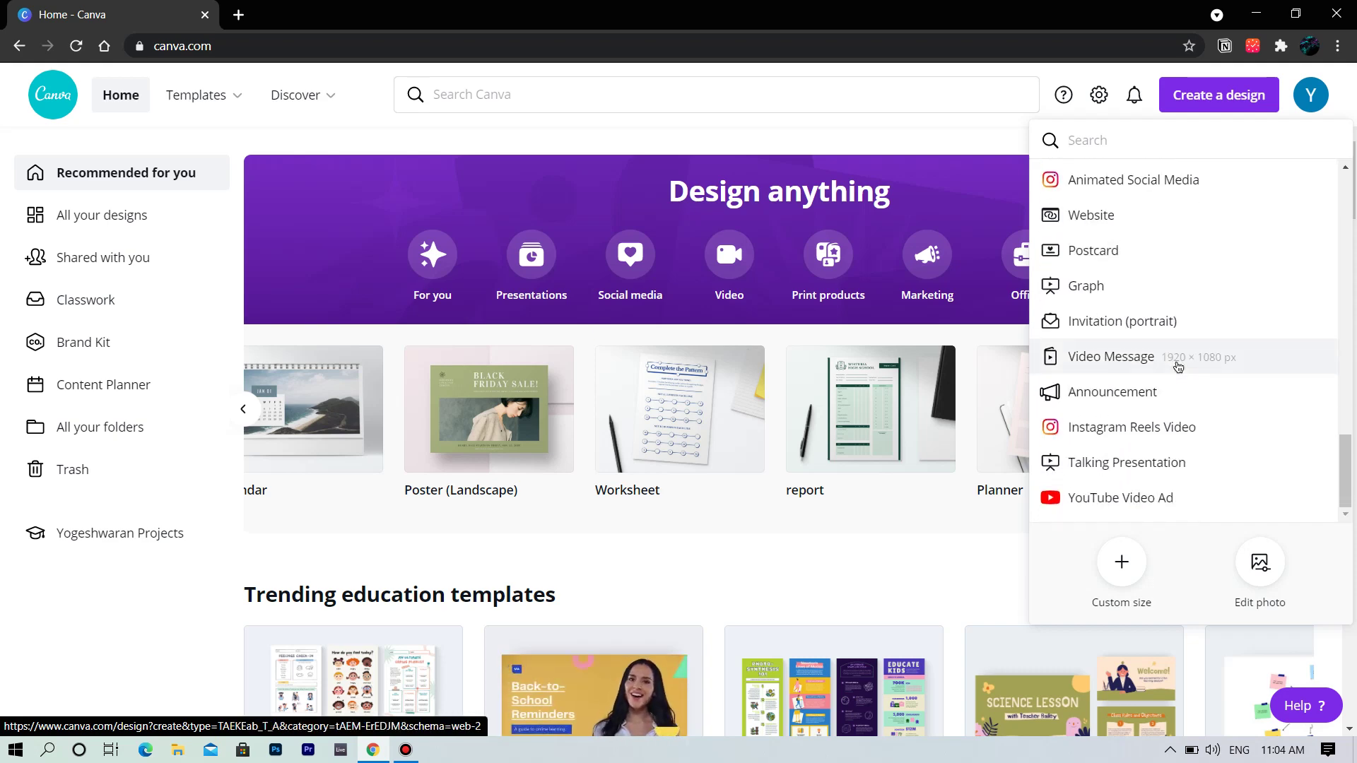
{"action": "scroll", "coordinate": [1178, 366], "scroll_direction": "up", "scroll_amount": 14}
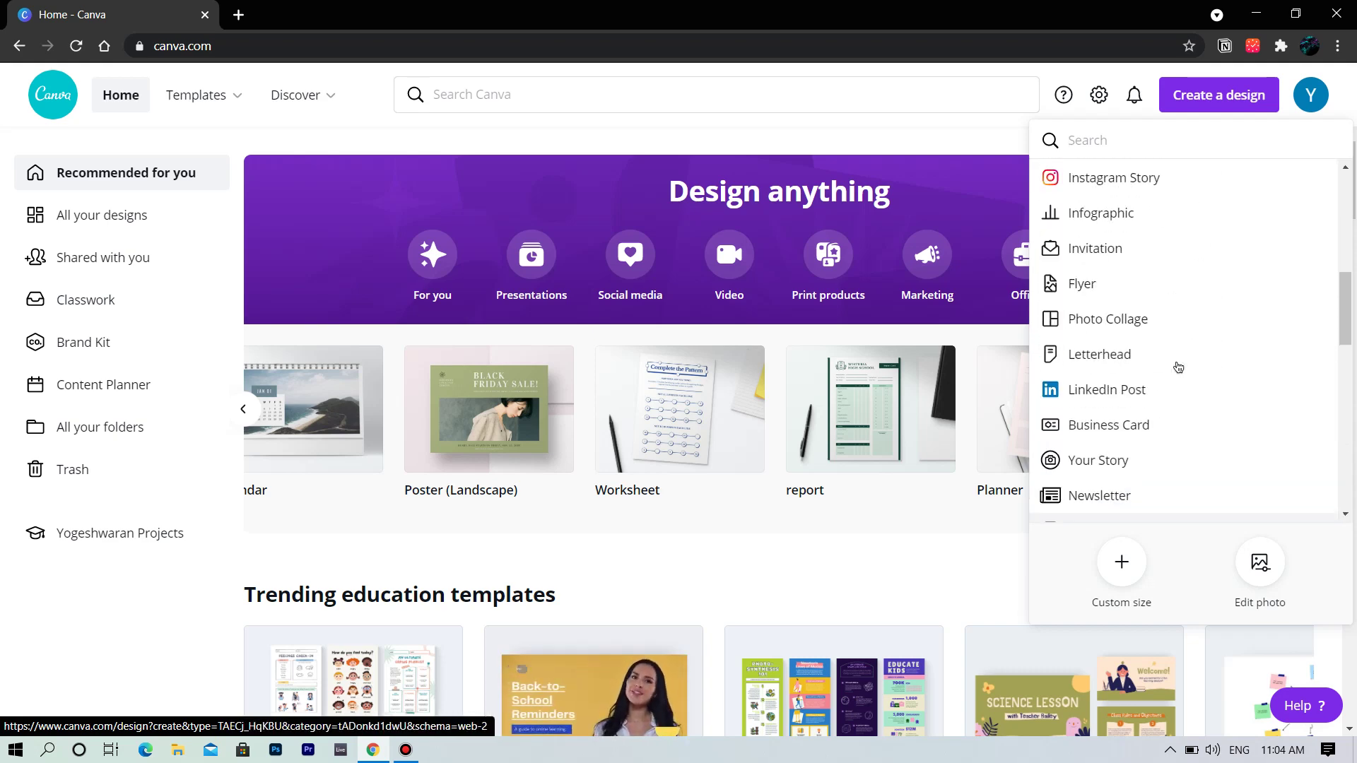
{"action": "scroll", "coordinate": [1178, 366], "scroll_direction": "up", "scroll_amount": 5}
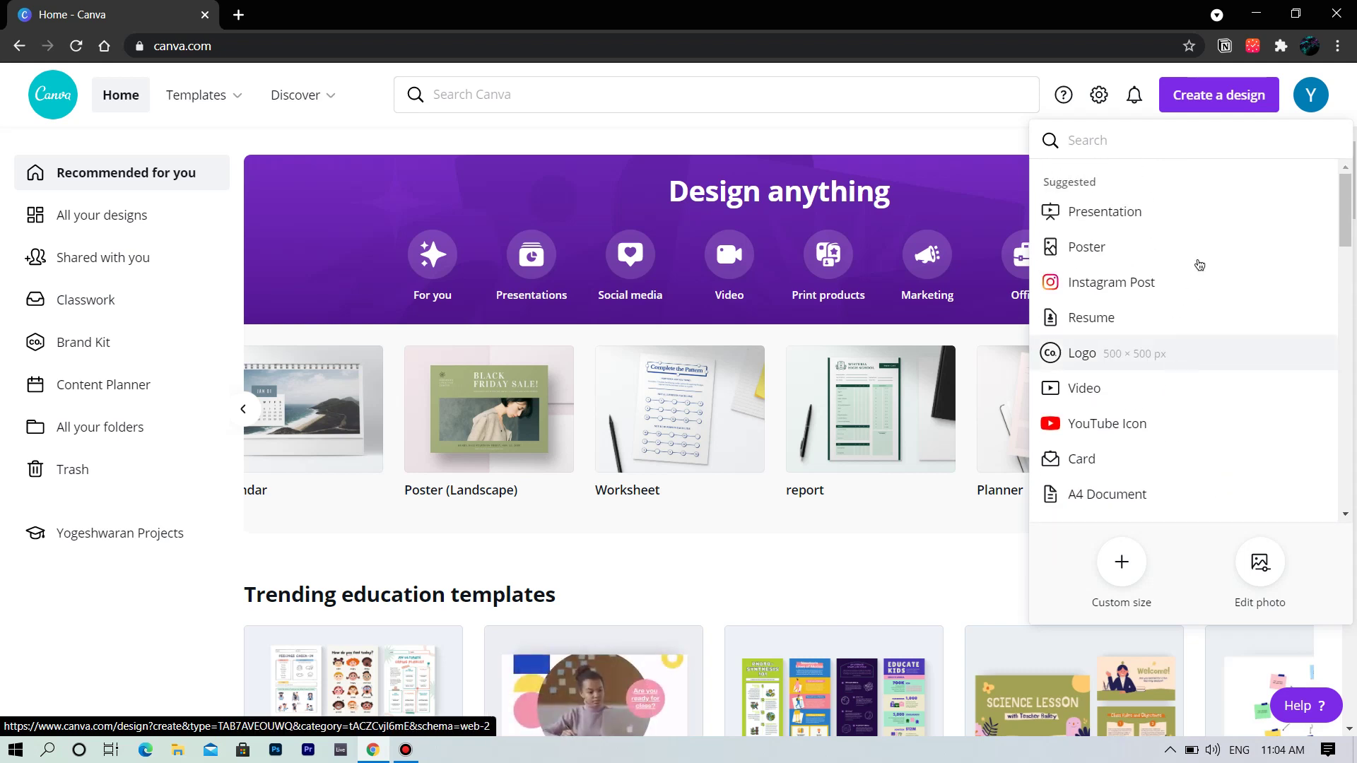
{"action": "left_click", "coordinate": [1131, 563]}
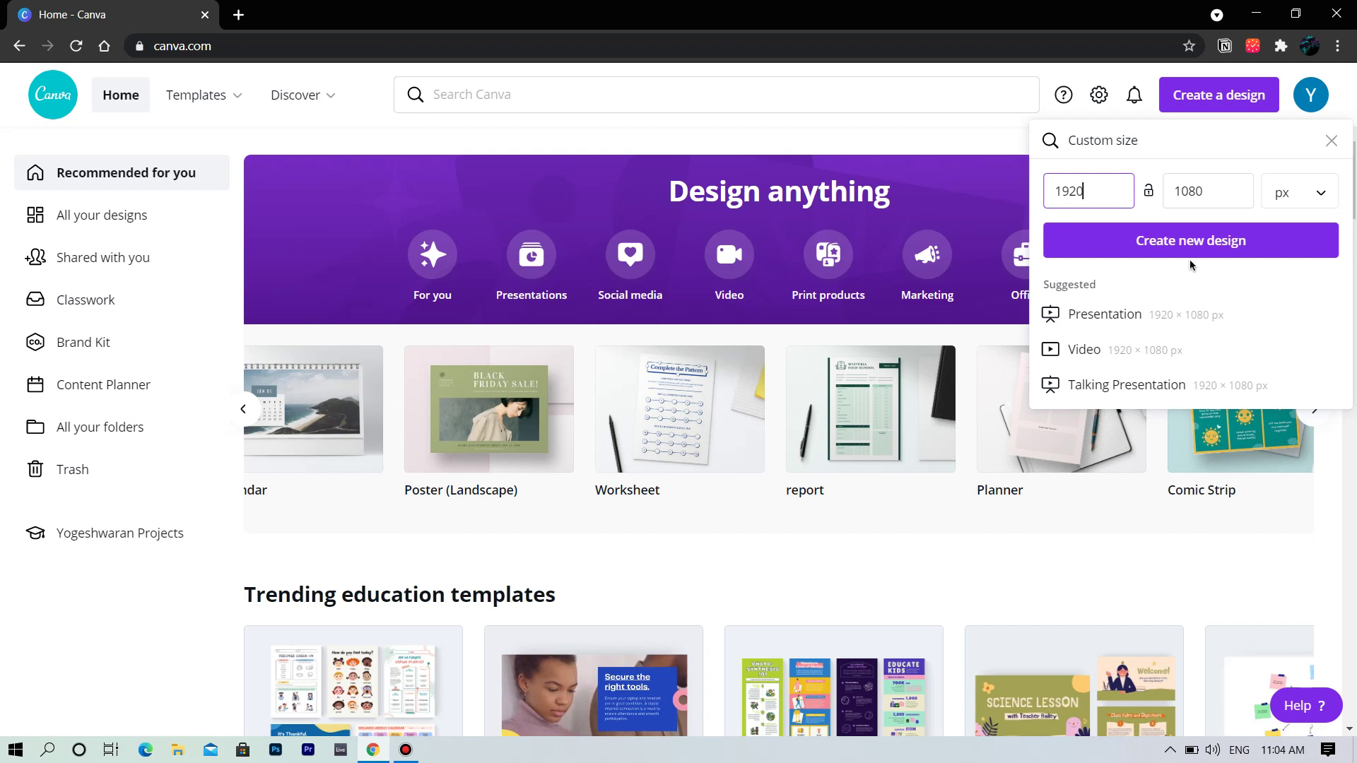
{"action": "left_click", "coordinate": [1329, 143]}
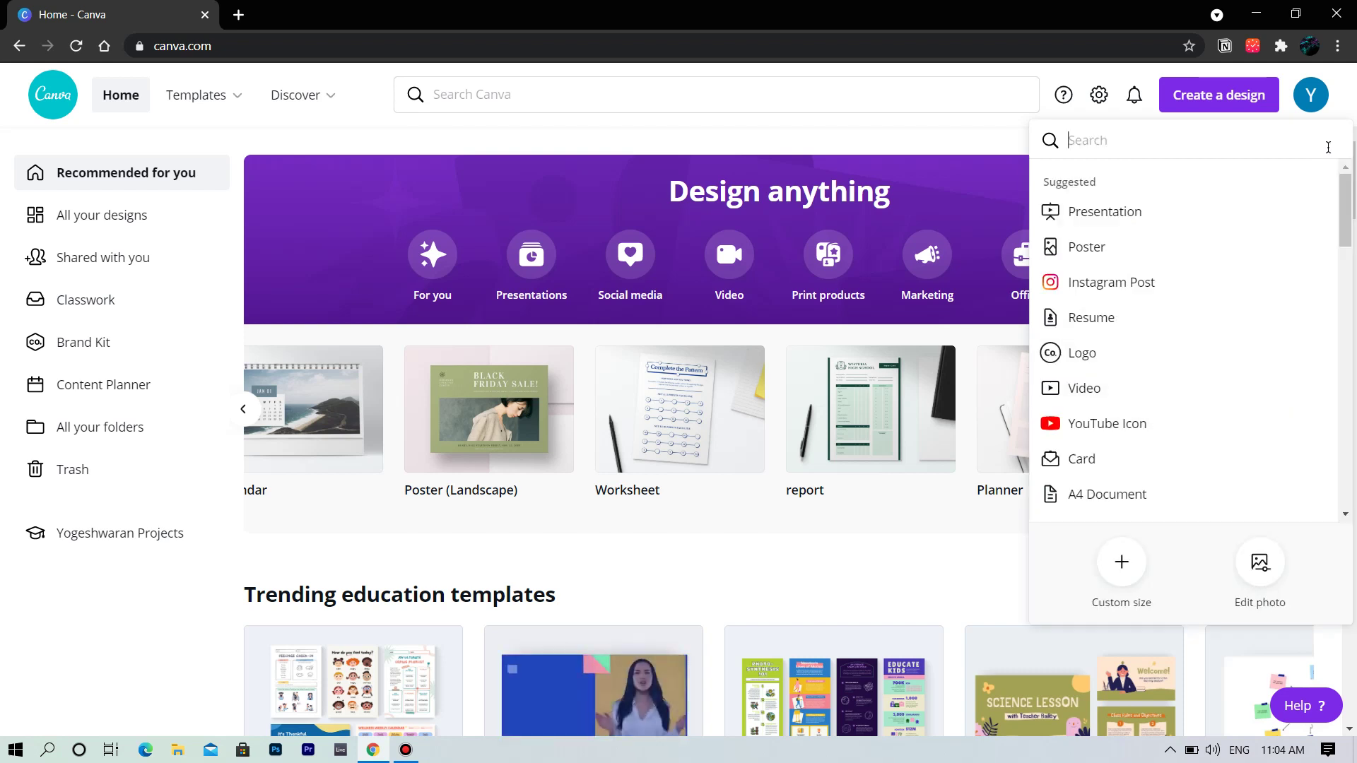
Step: Create a blank Presentation design and hide the template suggestions beside the canvas
{"action": "left_click", "coordinate": [1153, 214]}
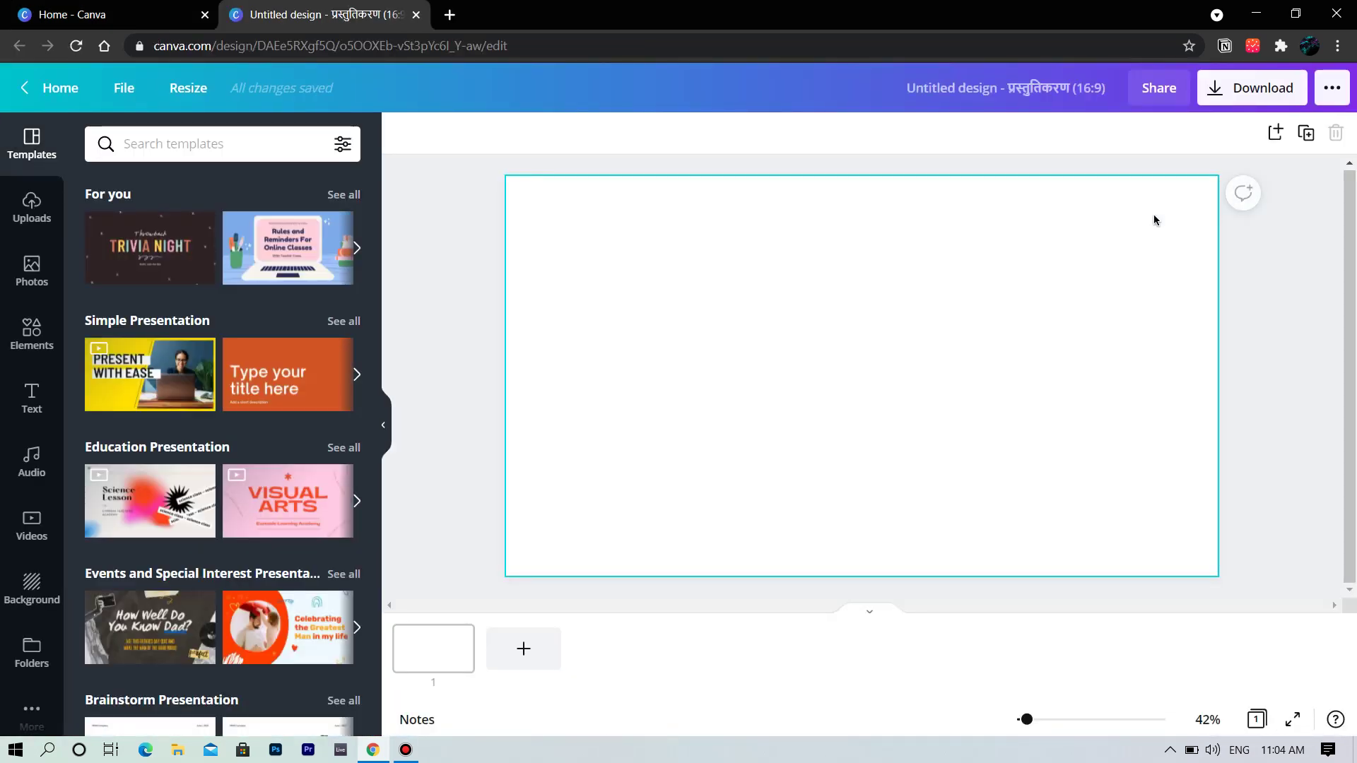
{"action": "left_click", "coordinate": [1322, 350]}
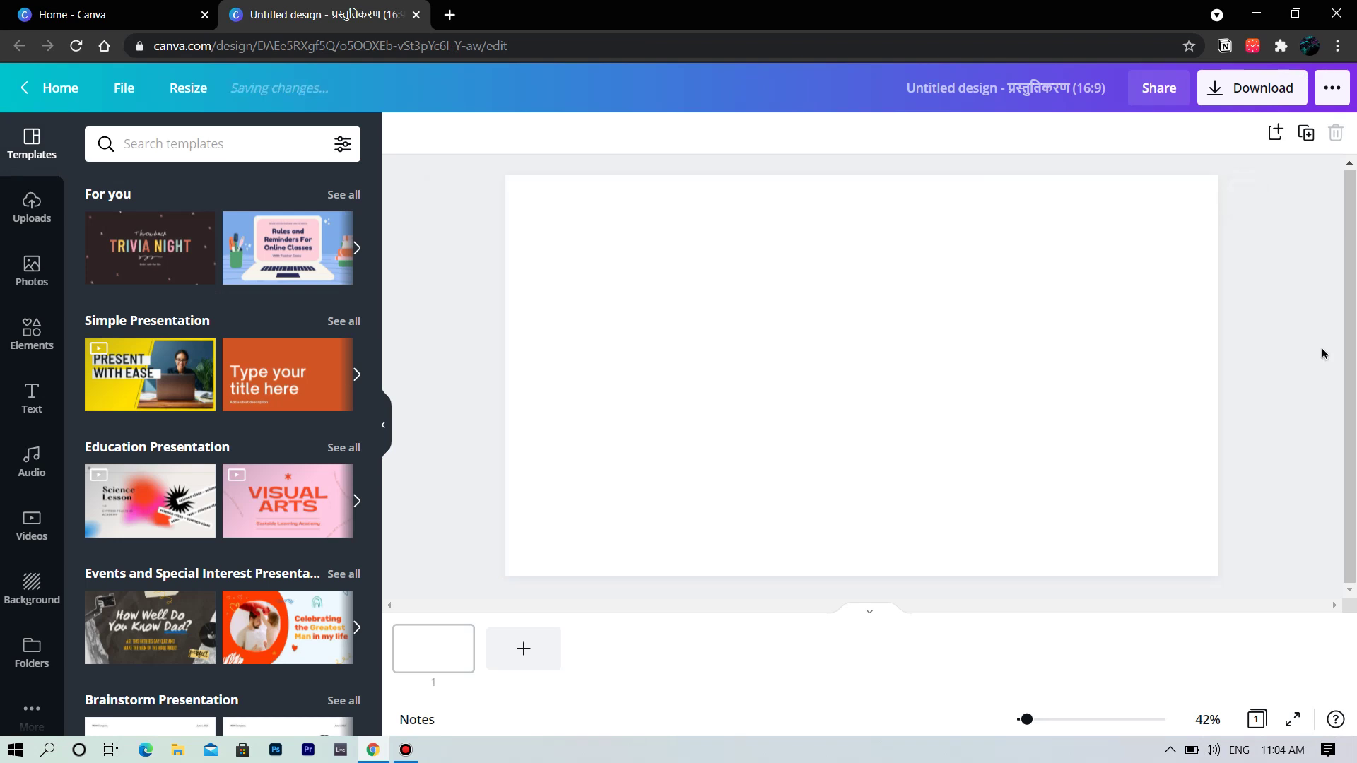
{"action": "left_click", "coordinate": [383, 425]}
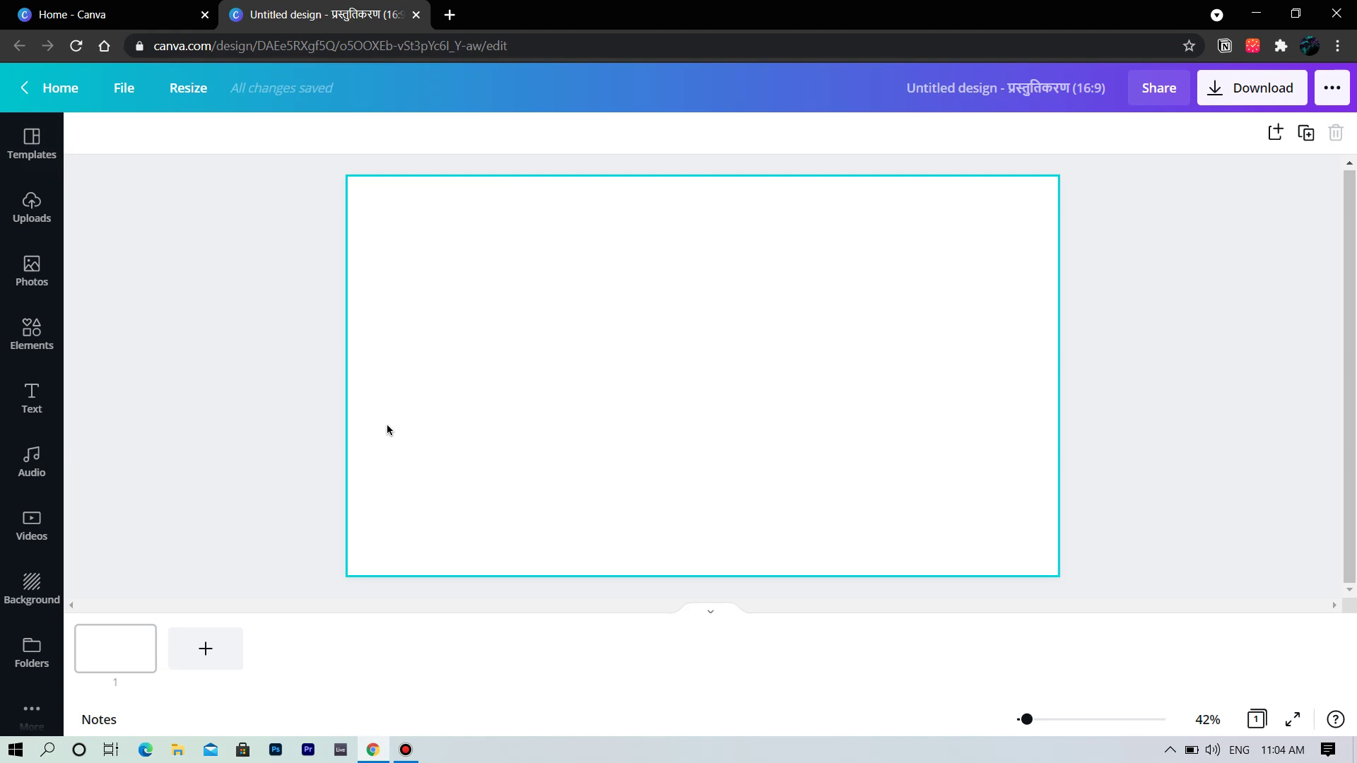
Step: Rename the untitled design as "1St Project" and save it
{"action": "left_click", "coordinate": [128, 91]}
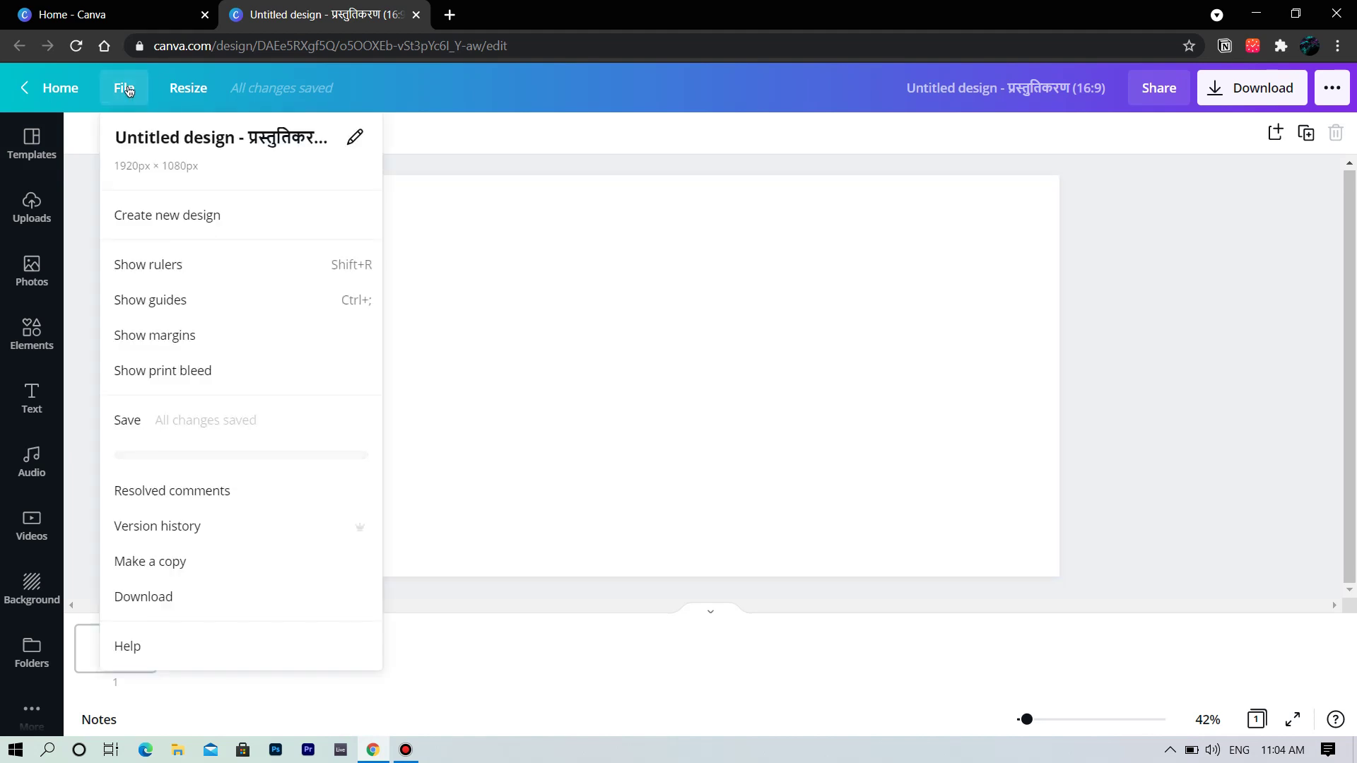
{"action": "left_click", "coordinate": [348, 141]}
{"action": "key", "text": "BackSpace"}
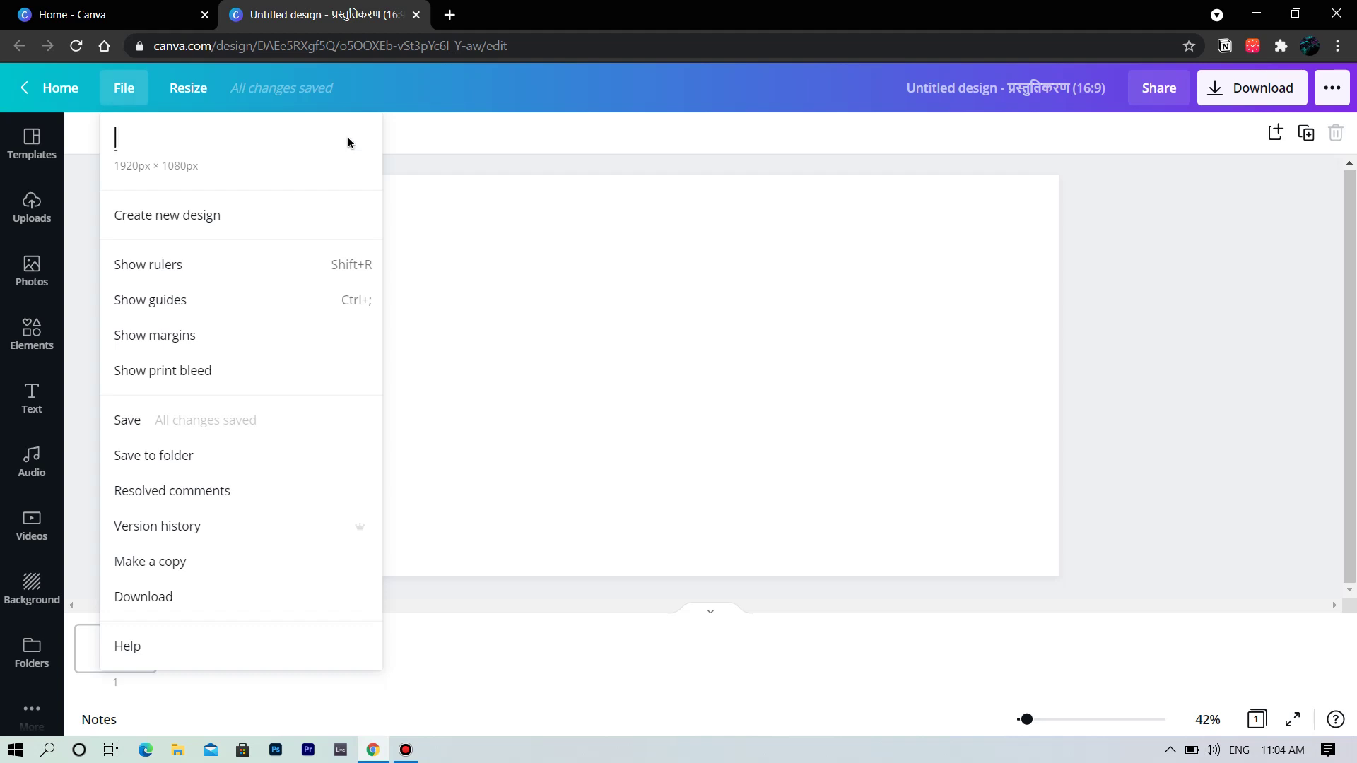
{"action": "type", "text": "1St Project"}
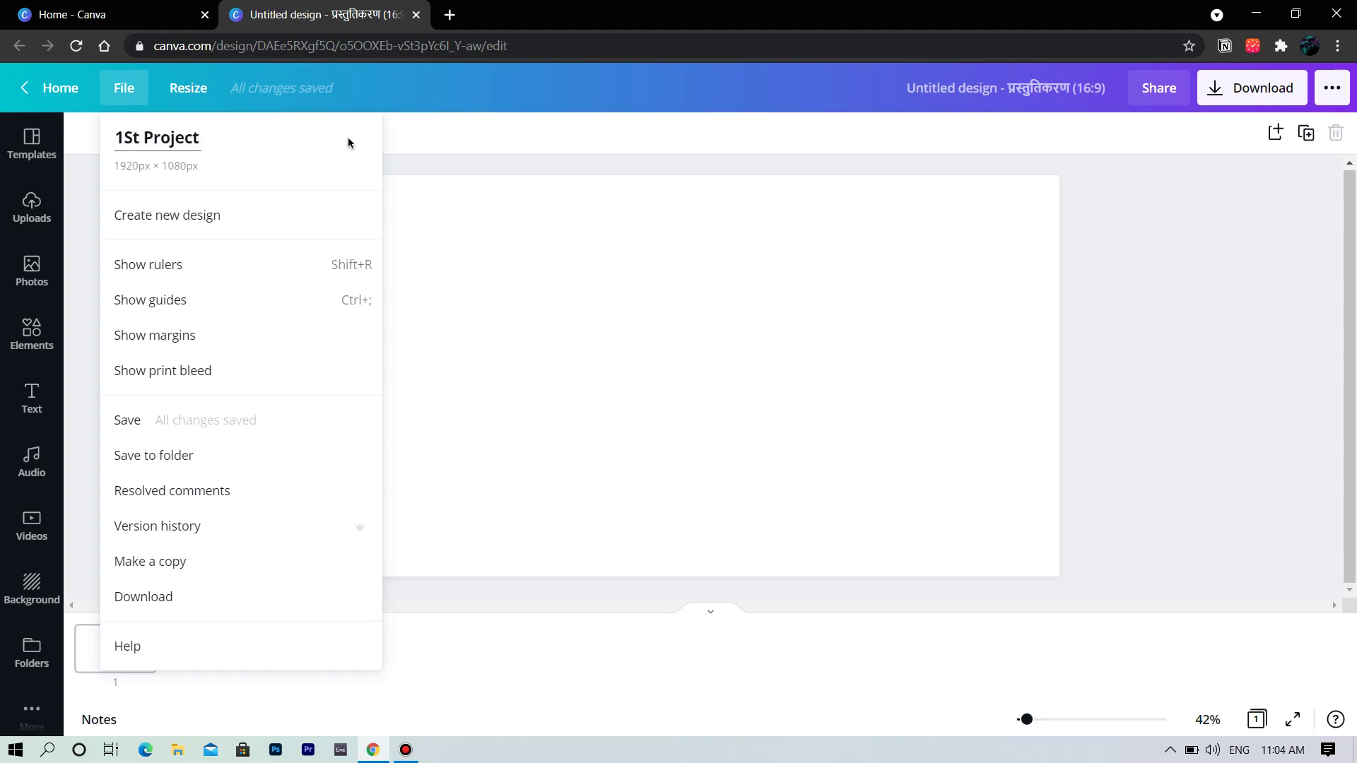
{"action": "key", "text": "Return"}
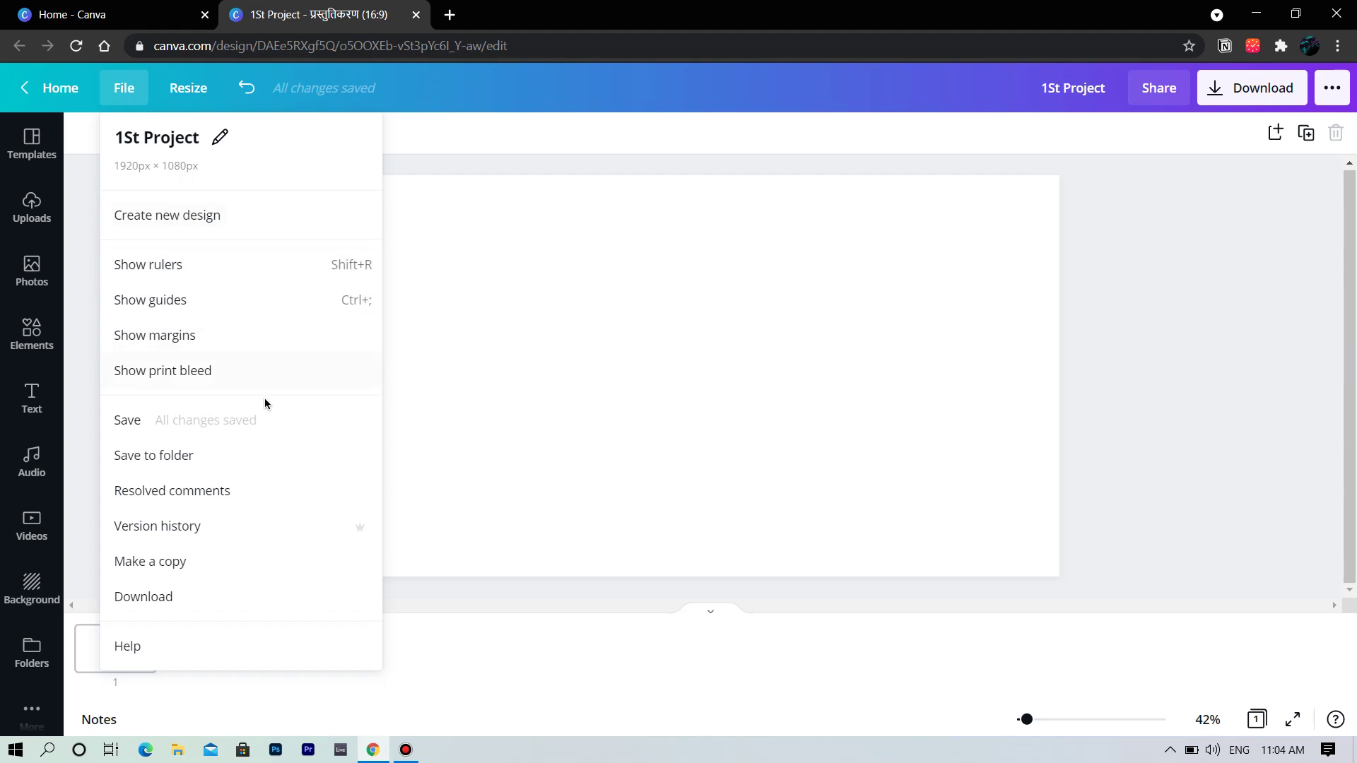
{"action": "left_click", "coordinate": [171, 427]}
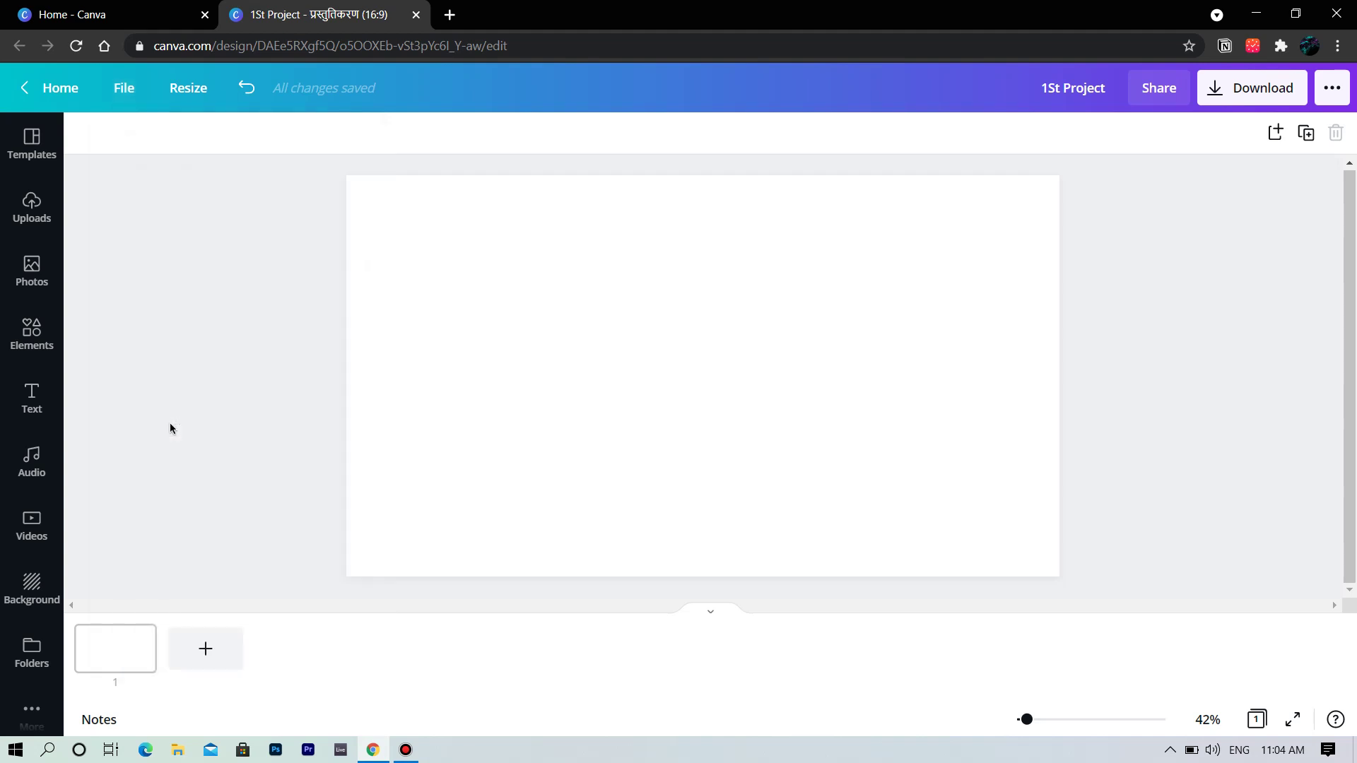
{"action": "left_click", "coordinate": [125, 89]}
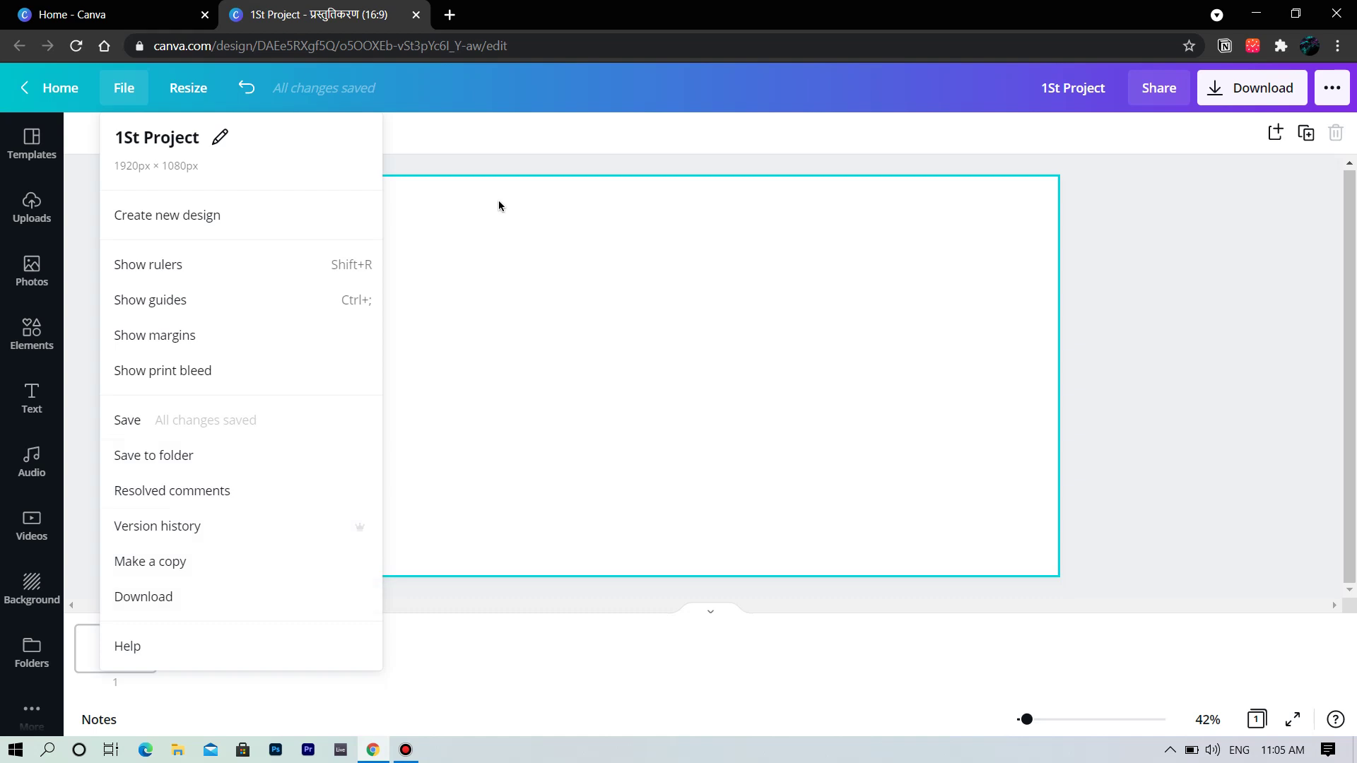
{"action": "left_click", "coordinate": [407, 142]}
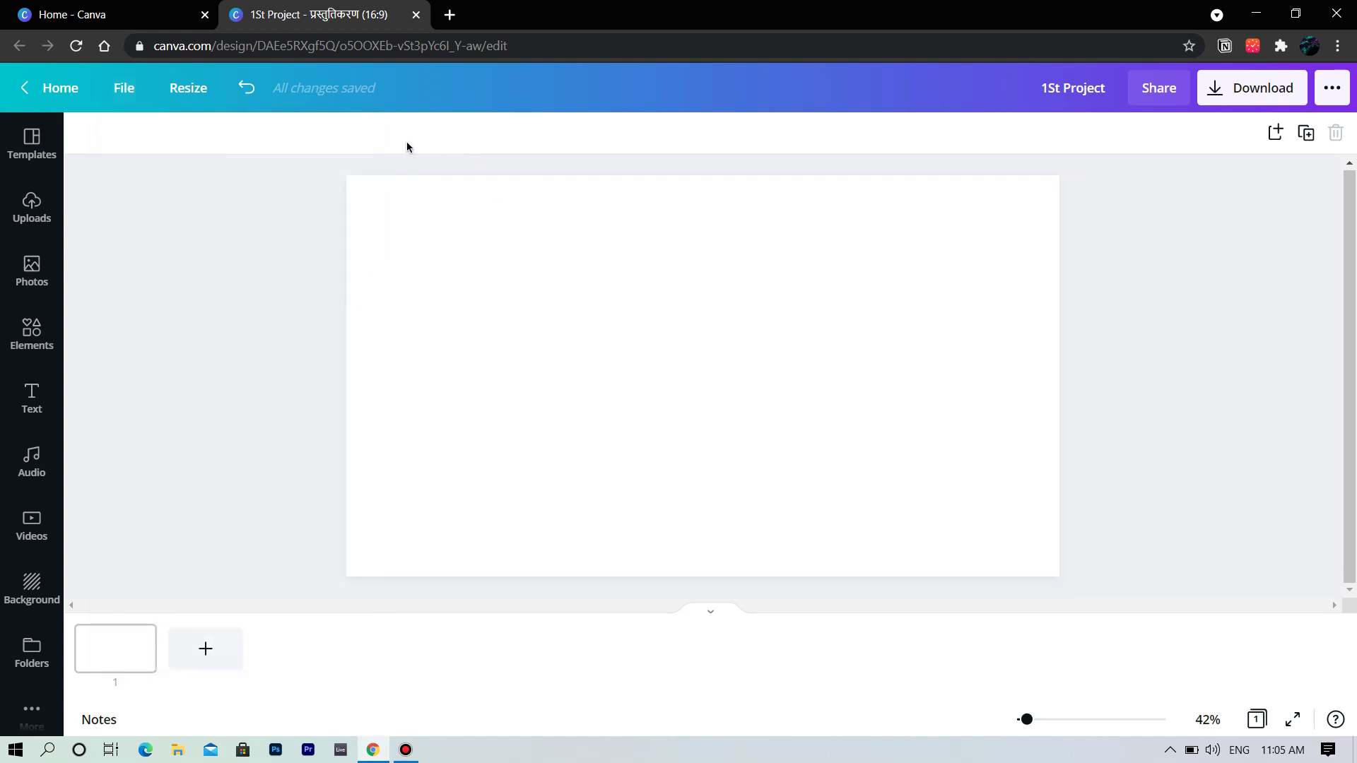
Step: Resize the current design to the Logo format, 500 × 500 px, without making a copy
{"action": "left_click", "coordinate": [190, 88]}
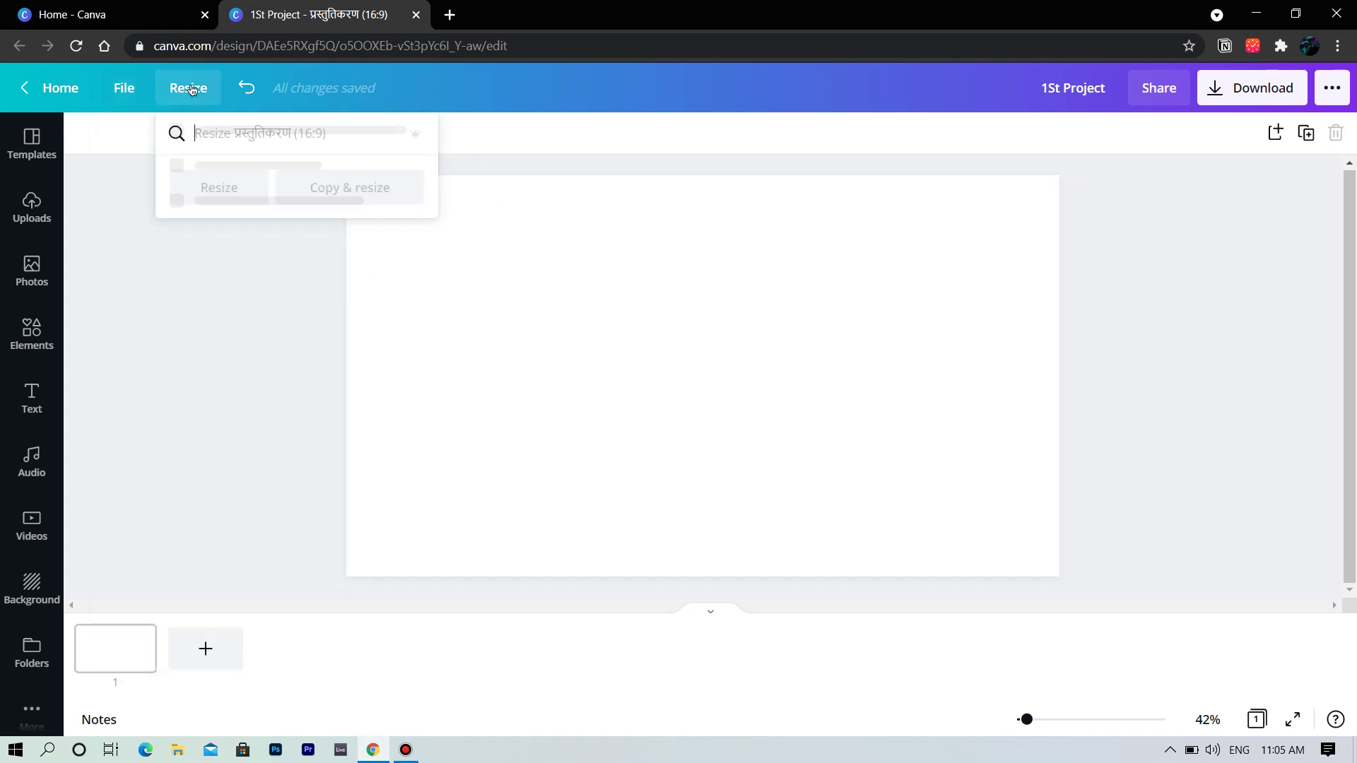
{"action": "scroll", "coordinate": [287, 291], "scroll_direction": "down", "scroll_amount": 2}
{"action": "scroll", "coordinate": [288, 290], "scroll_direction": "up", "scroll_amount": 2}
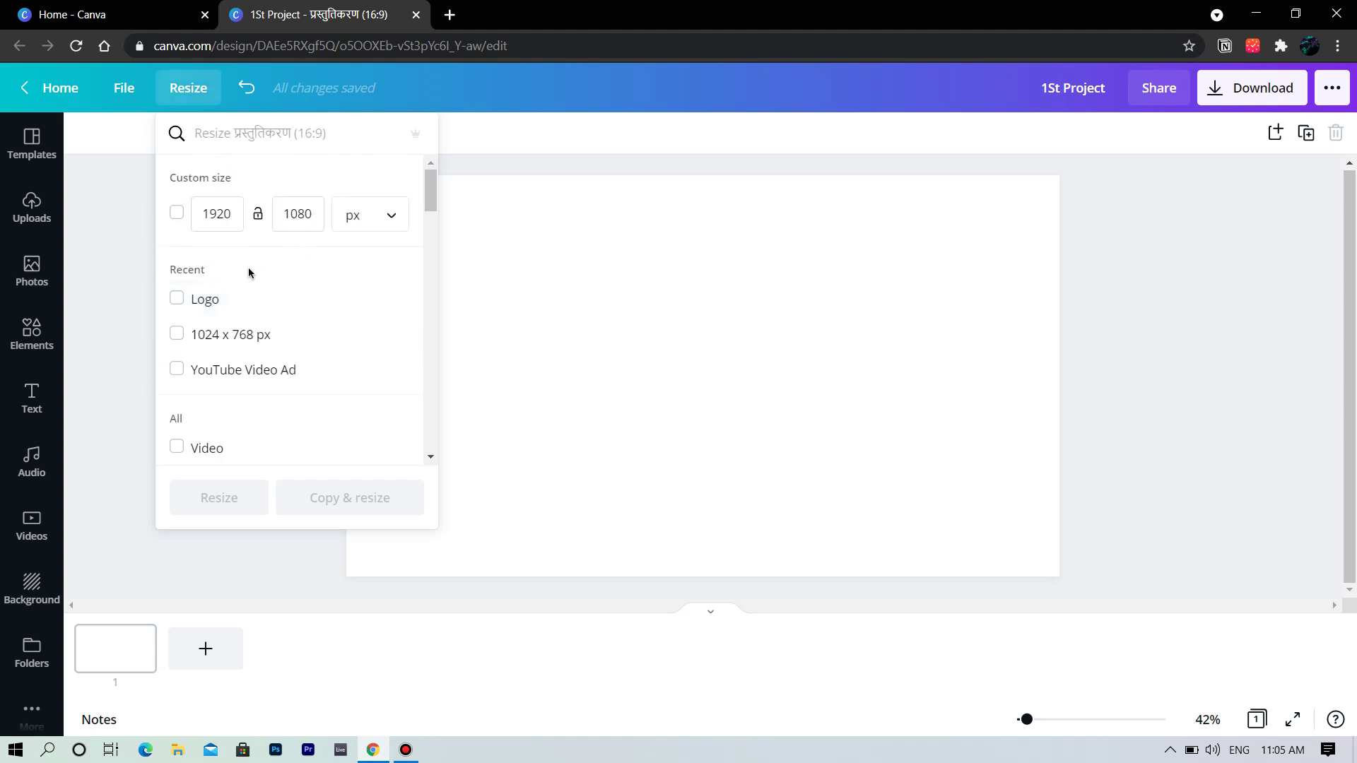
{"action": "left_click", "coordinate": [177, 300]}
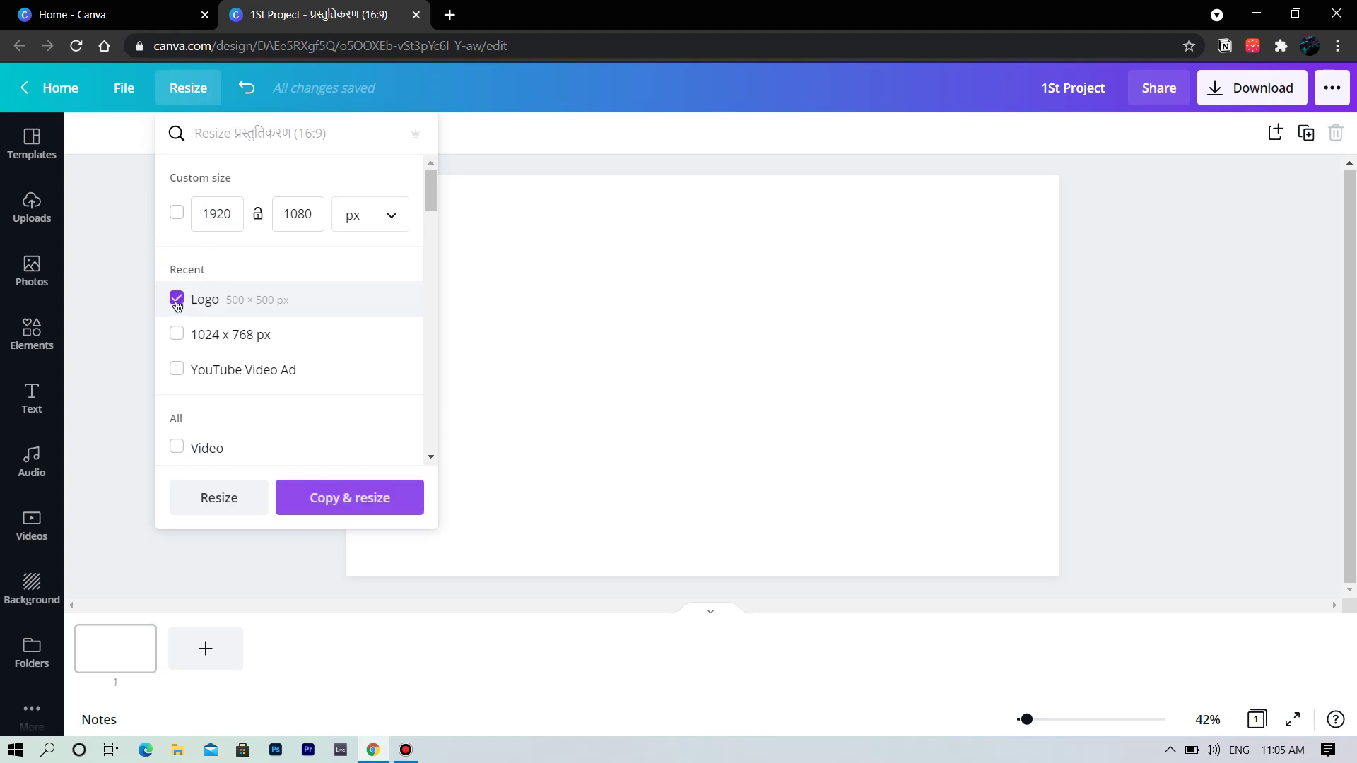
{"action": "scroll", "coordinate": [176, 305], "scroll_direction": "down", "scroll_amount": 15}
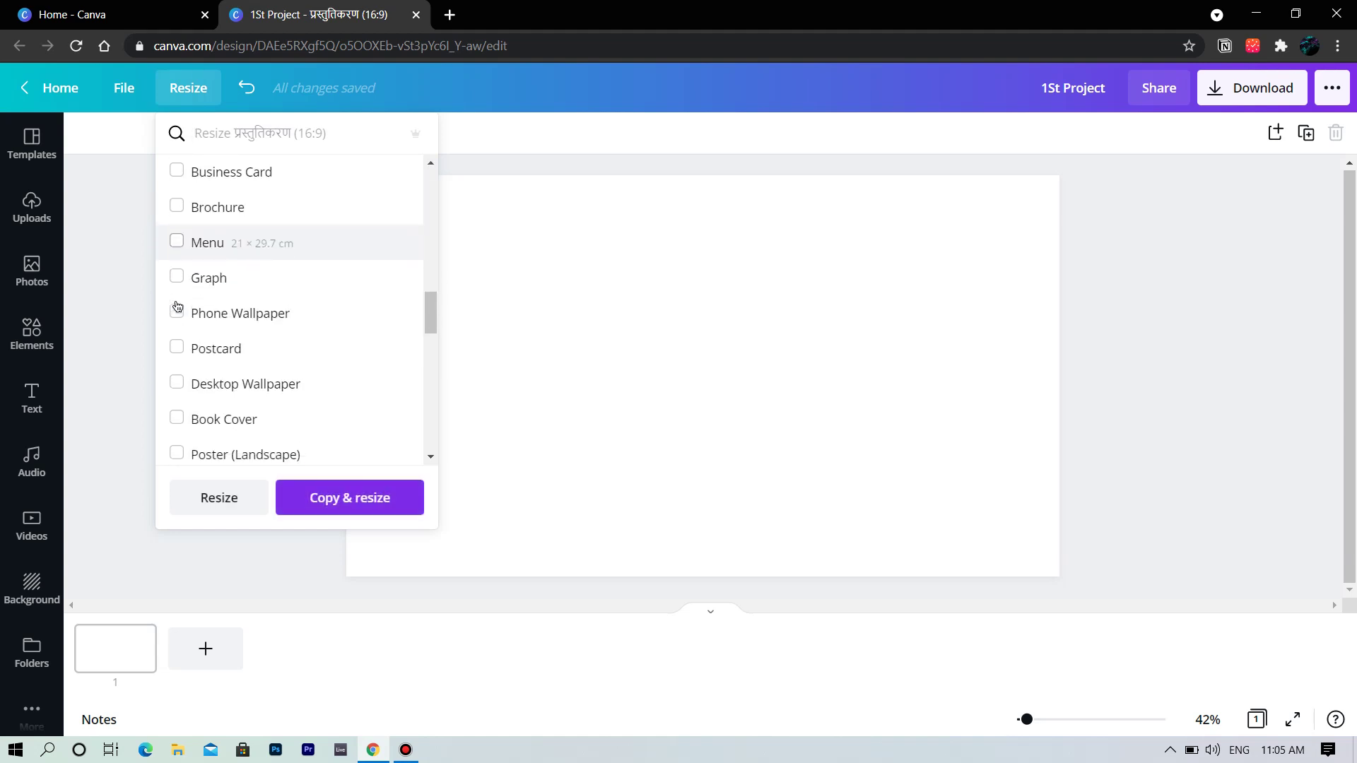
{"action": "scroll", "coordinate": [177, 305], "scroll_direction": "up", "scroll_amount": 5}
{"action": "scroll", "coordinate": [177, 305], "scroll_direction": "up", "scroll_amount": 5}
{"action": "left_click", "coordinate": [178, 303]}
{"action": "left_click", "coordinate": [177, 301]}
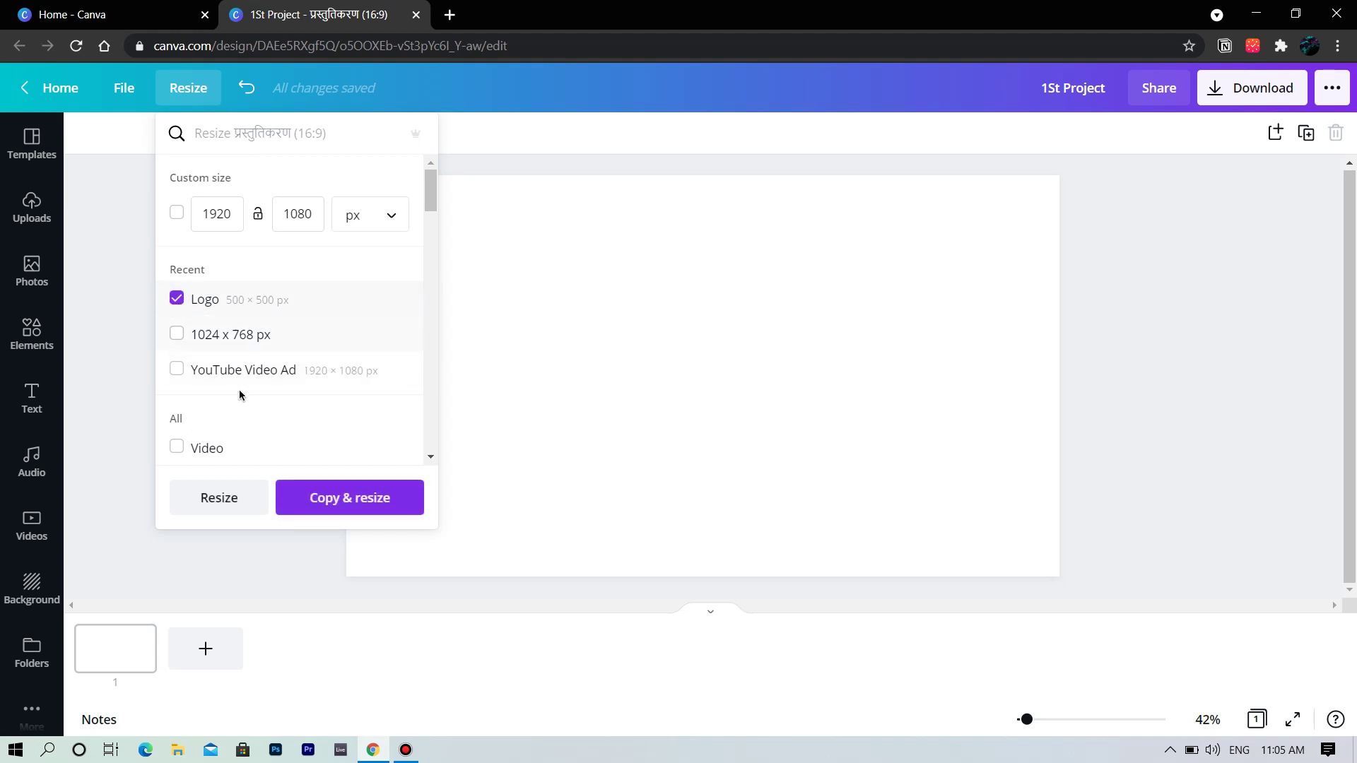
{"action": "left_click", "coordinate": [219, 498]}
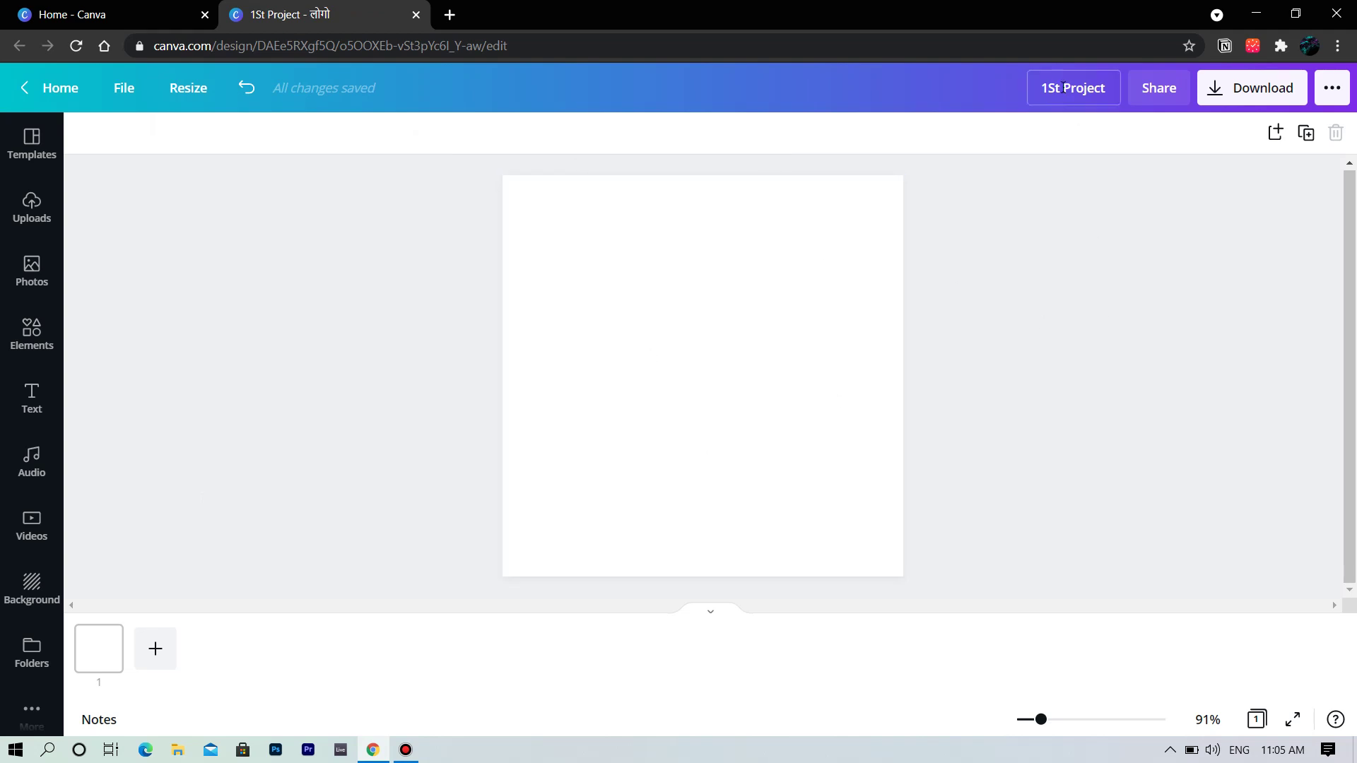
Step: Review the design's download settings and browse its publishing and sharing options
{"action": "left_click", "coordinate": [1102, 93]}
{"action": "left_click", "coordinate": [1258, 103]}
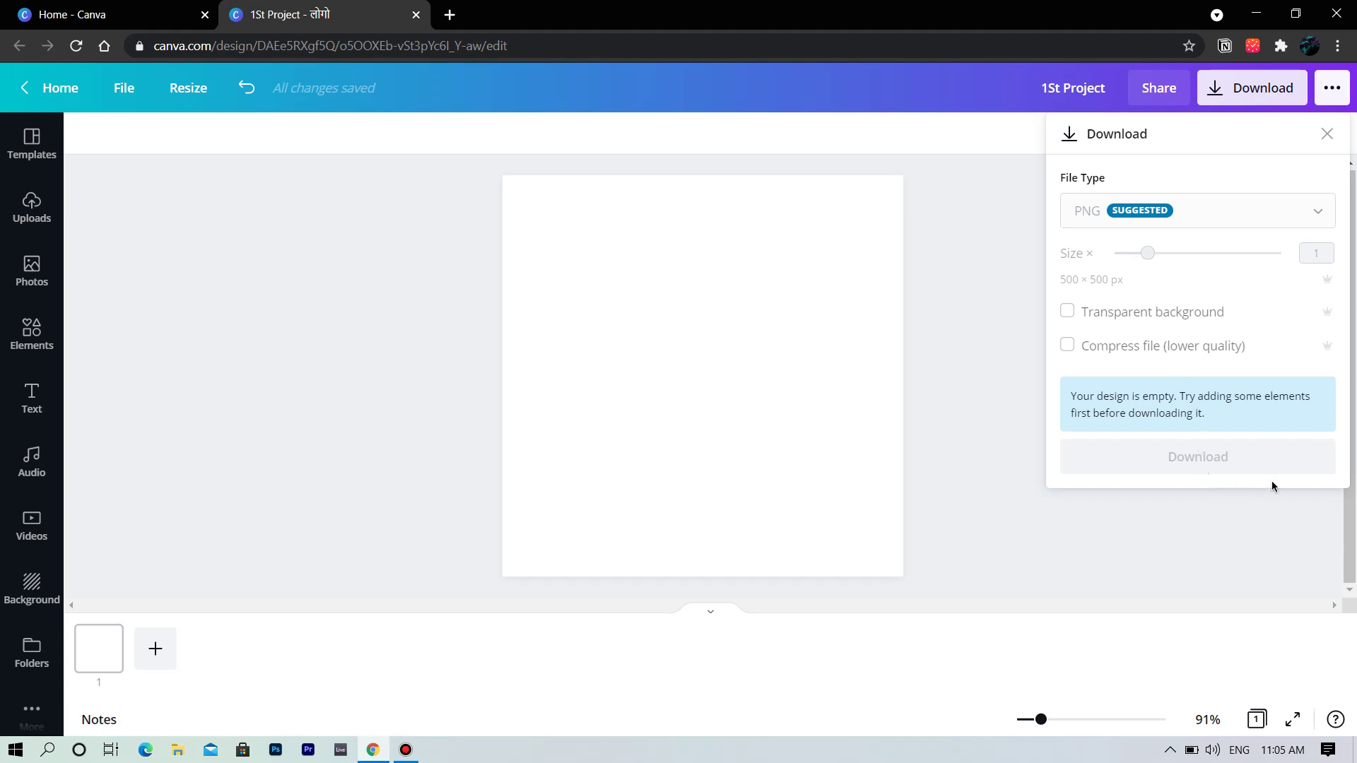
{"action": "left_click", "coordinate": [1014, 415]}
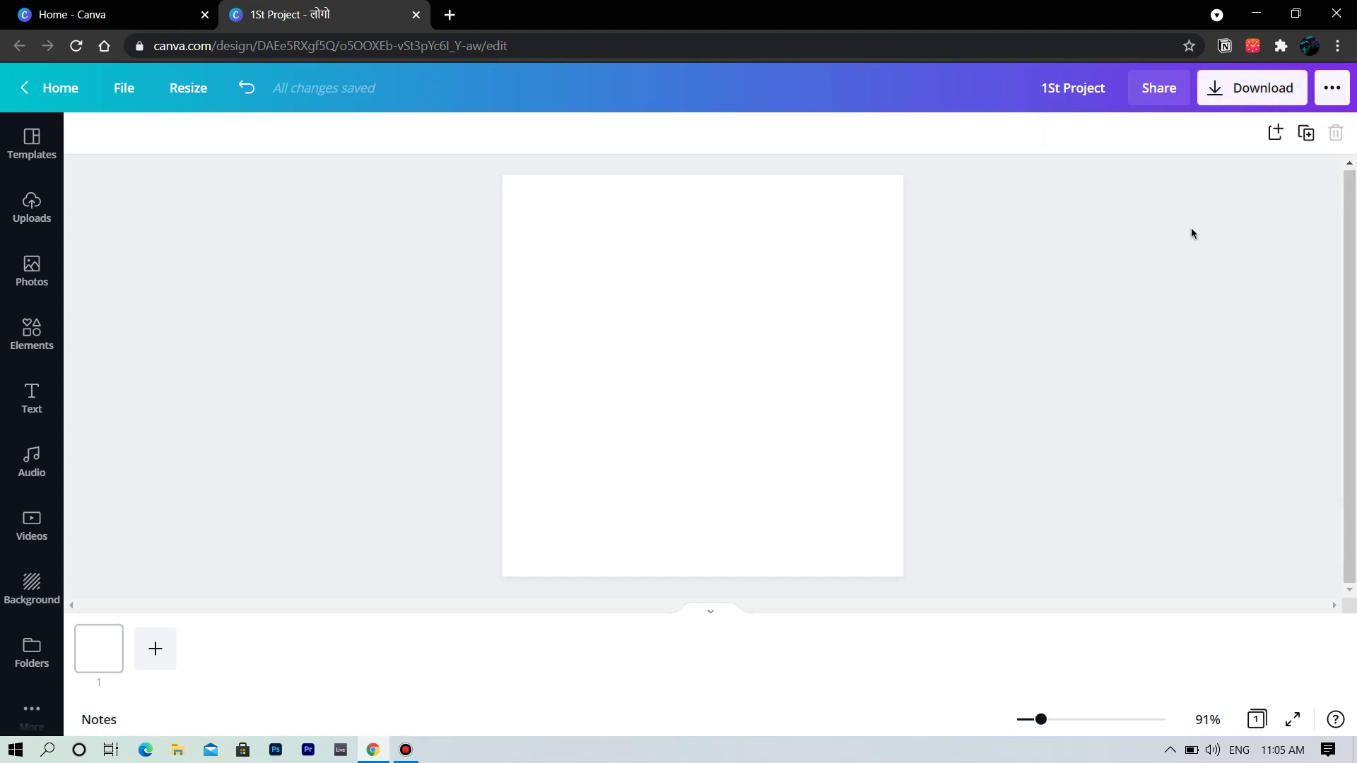
{"action": "left_click", "coordinate": [1332, 89]}
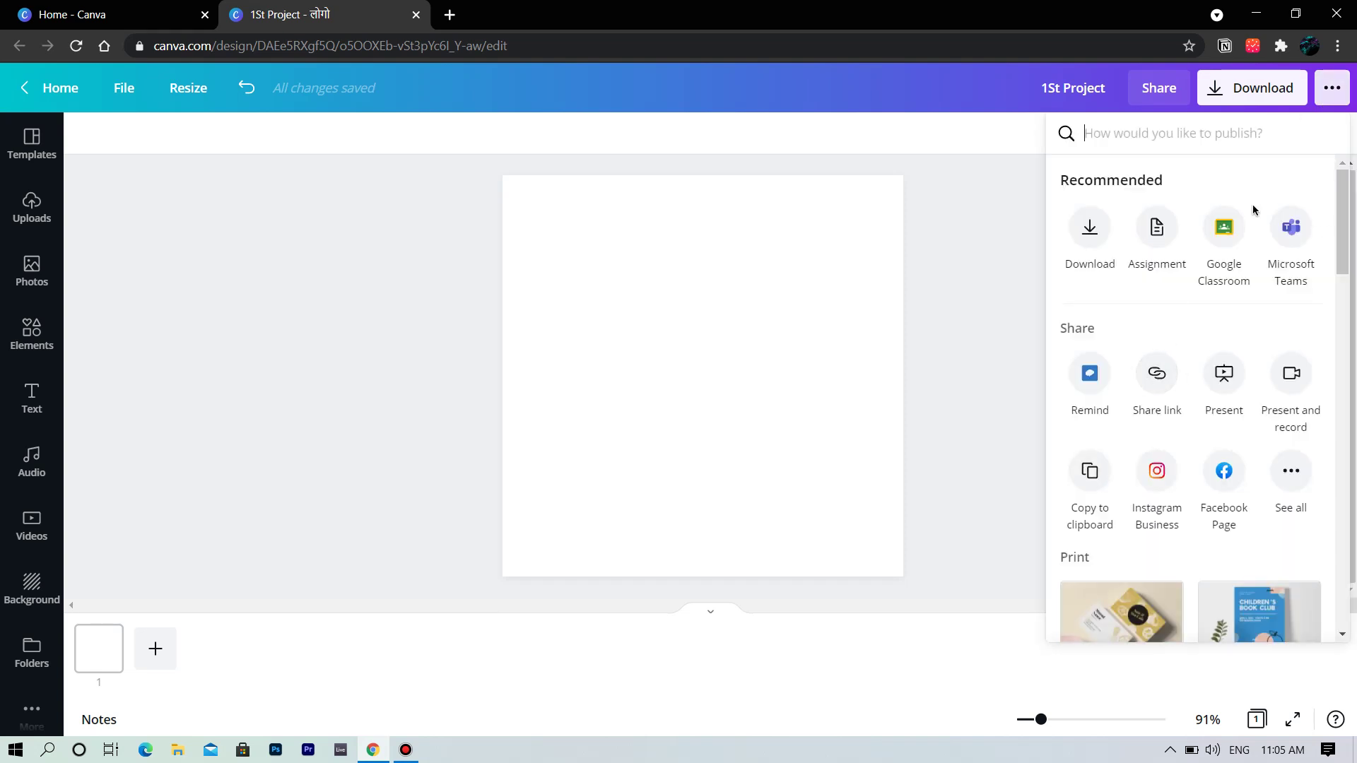
{"action": "scroll", "coordinate": [1182, 386], "scroll_direction": "down", "scroll_amount": 10}
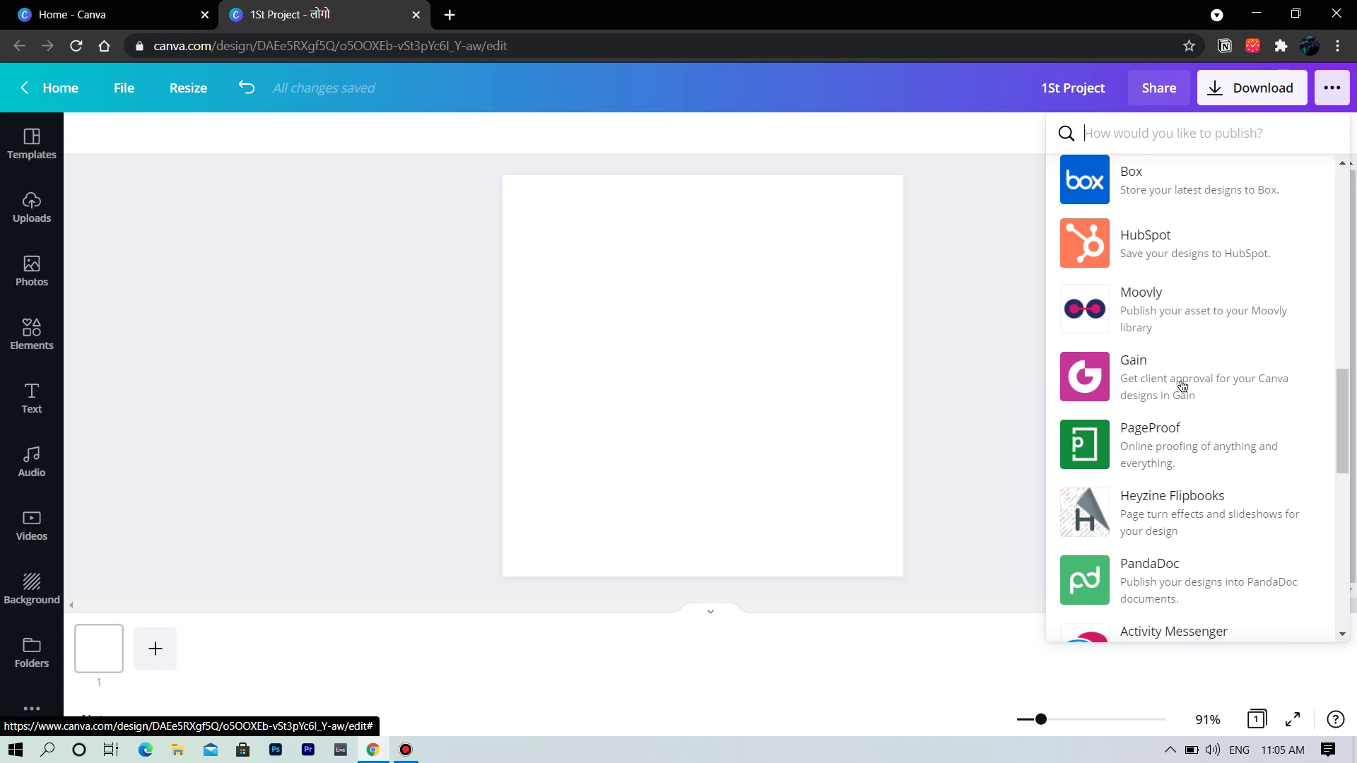
{"action": "scroll", "coordinate": [1126, 264], "scroll_direction": "up", "scroll_amount": 10}
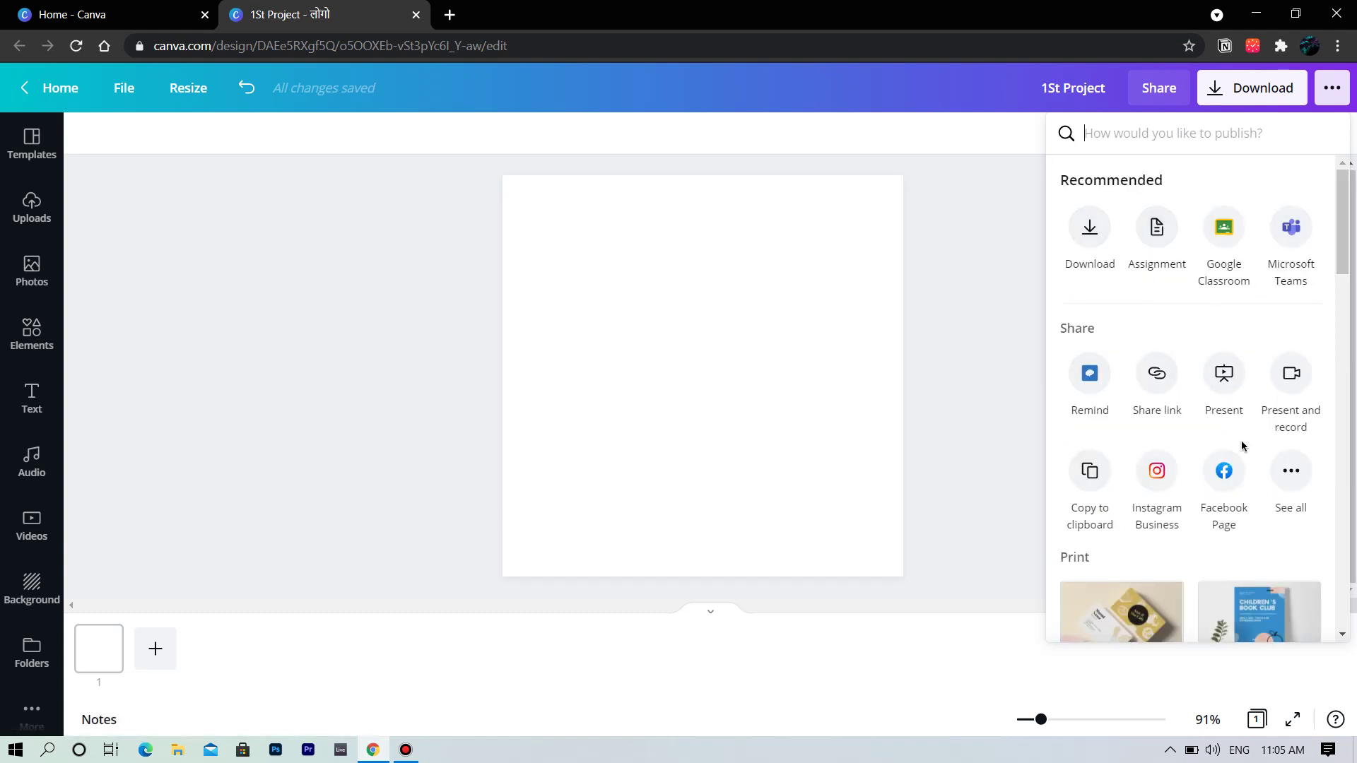
{"action": "left_click", "coordinate": [943, 345]}
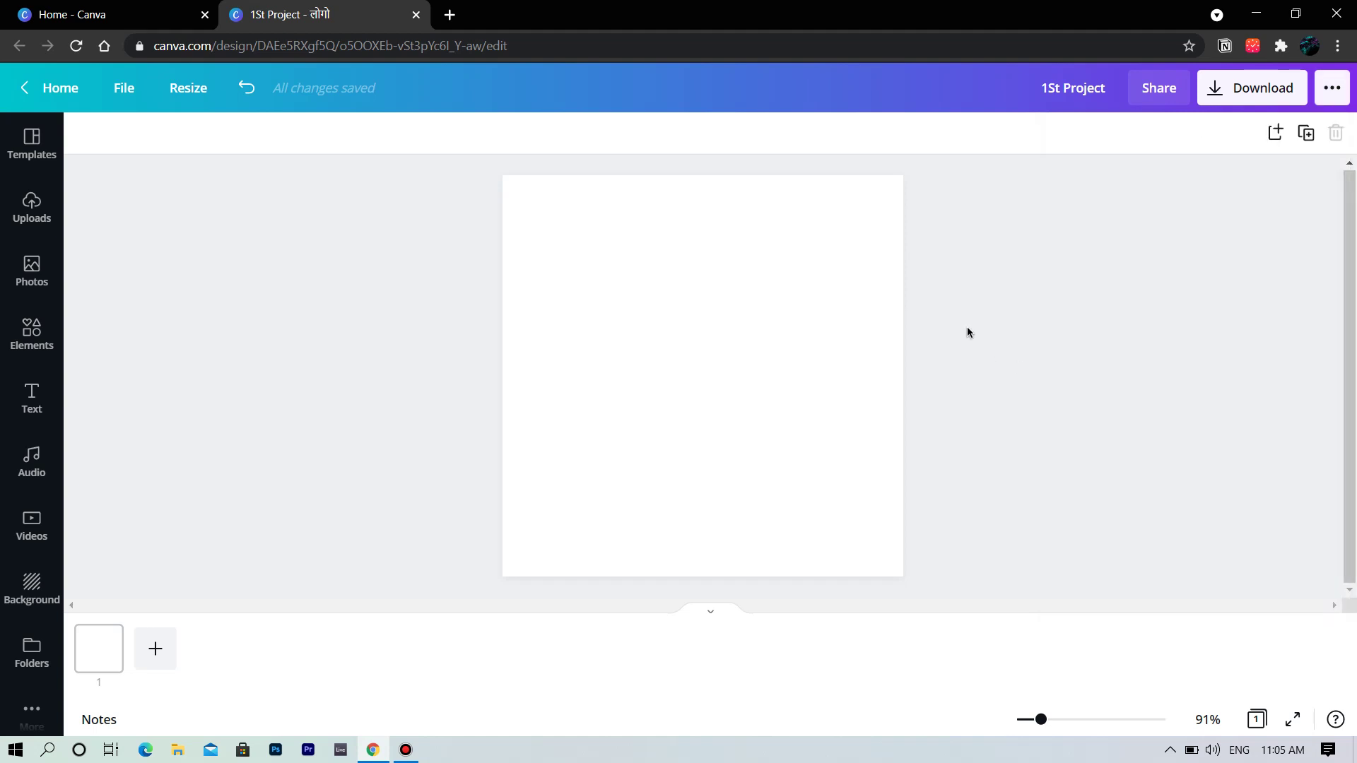
Step: Add three blank pages after the first page, and duplicate page 4
{"action": "left_click", "coordinate": [1278, 139]}
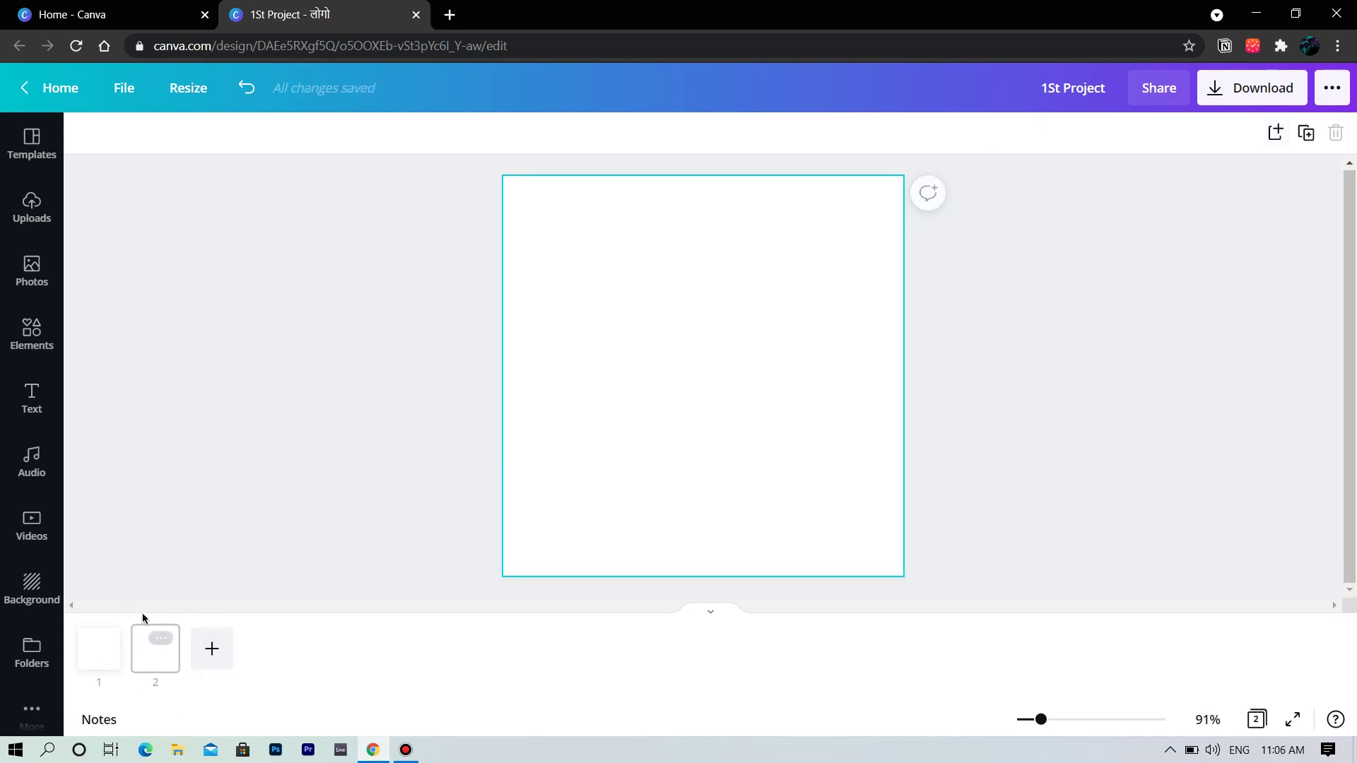
{"action": "left_click", "coordinate": [212, 644]}
{"action": "left_click", "coordinate": [263, 634]}
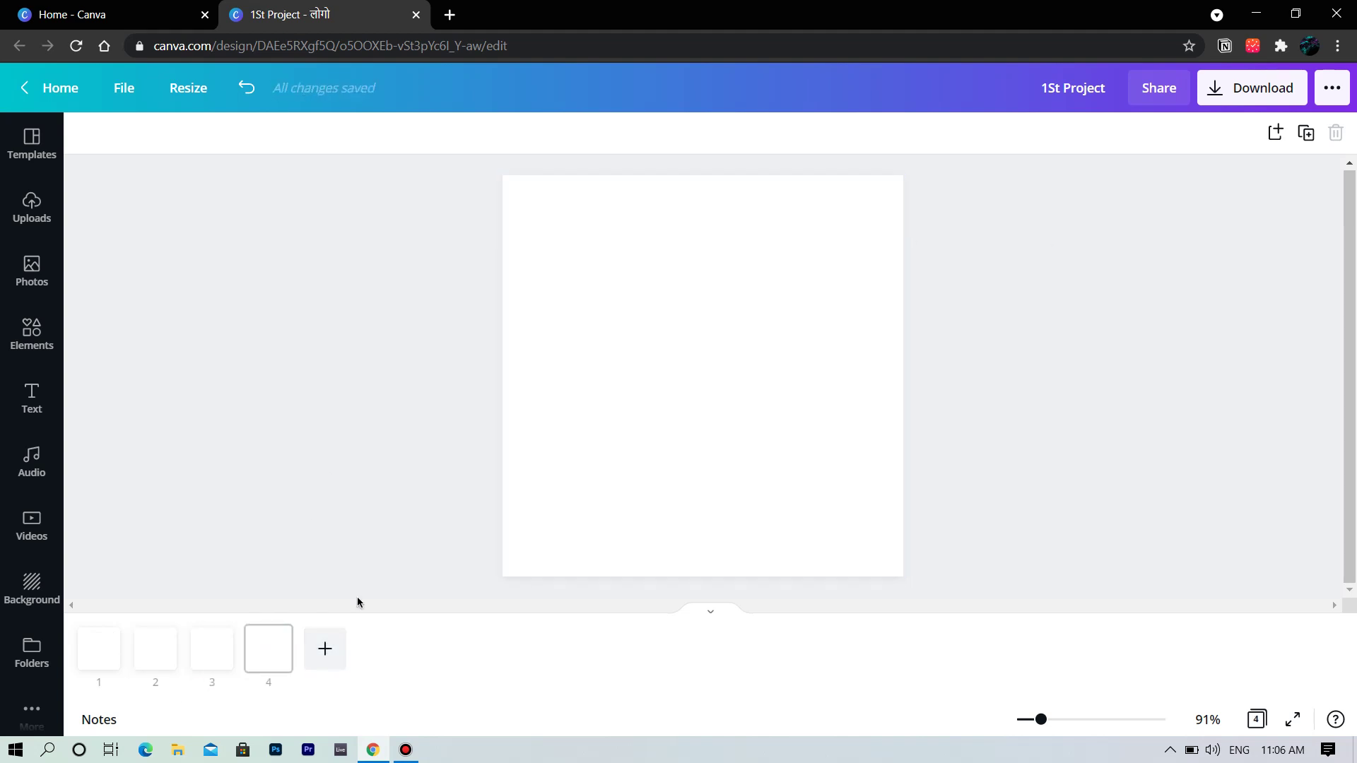
{"action": "left_click", "coordinate": [274, 638]}
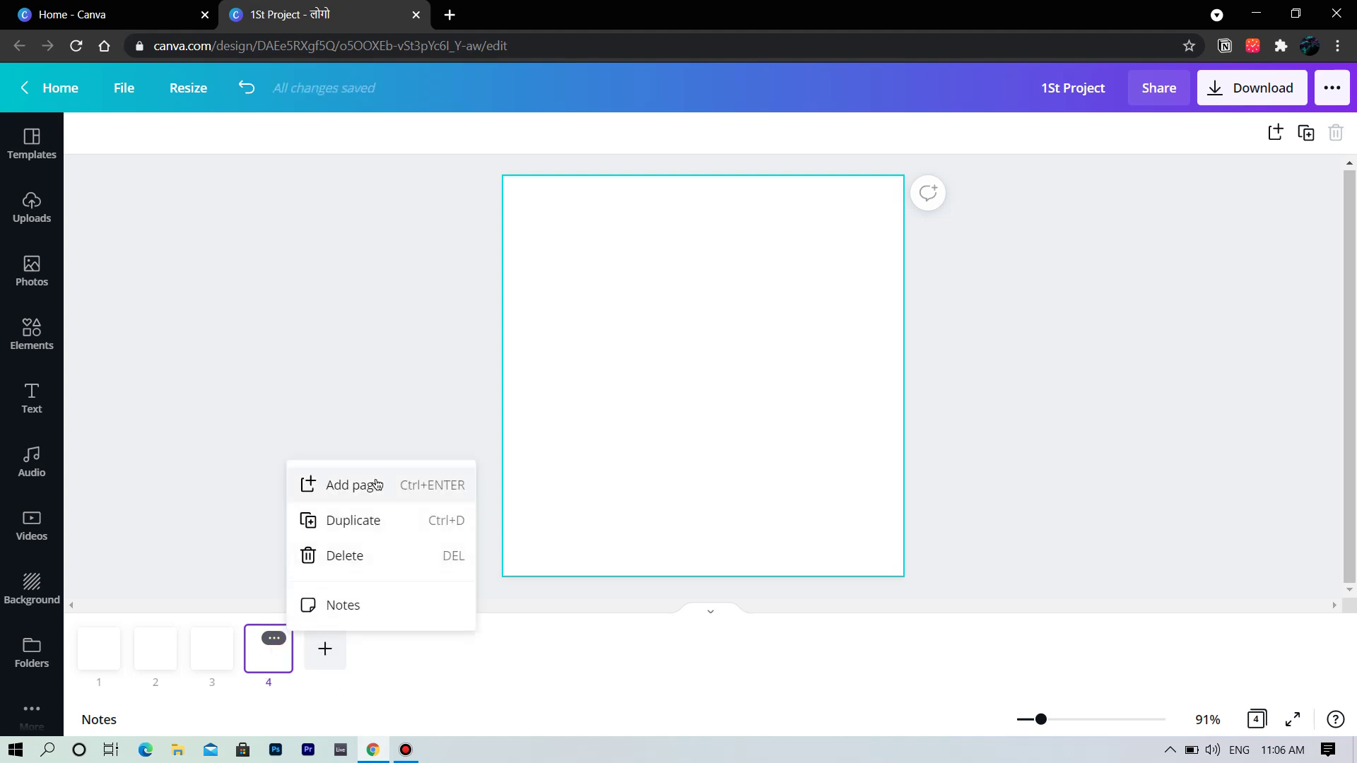
{"action": "left_click", "coordinate": [373, 534]}
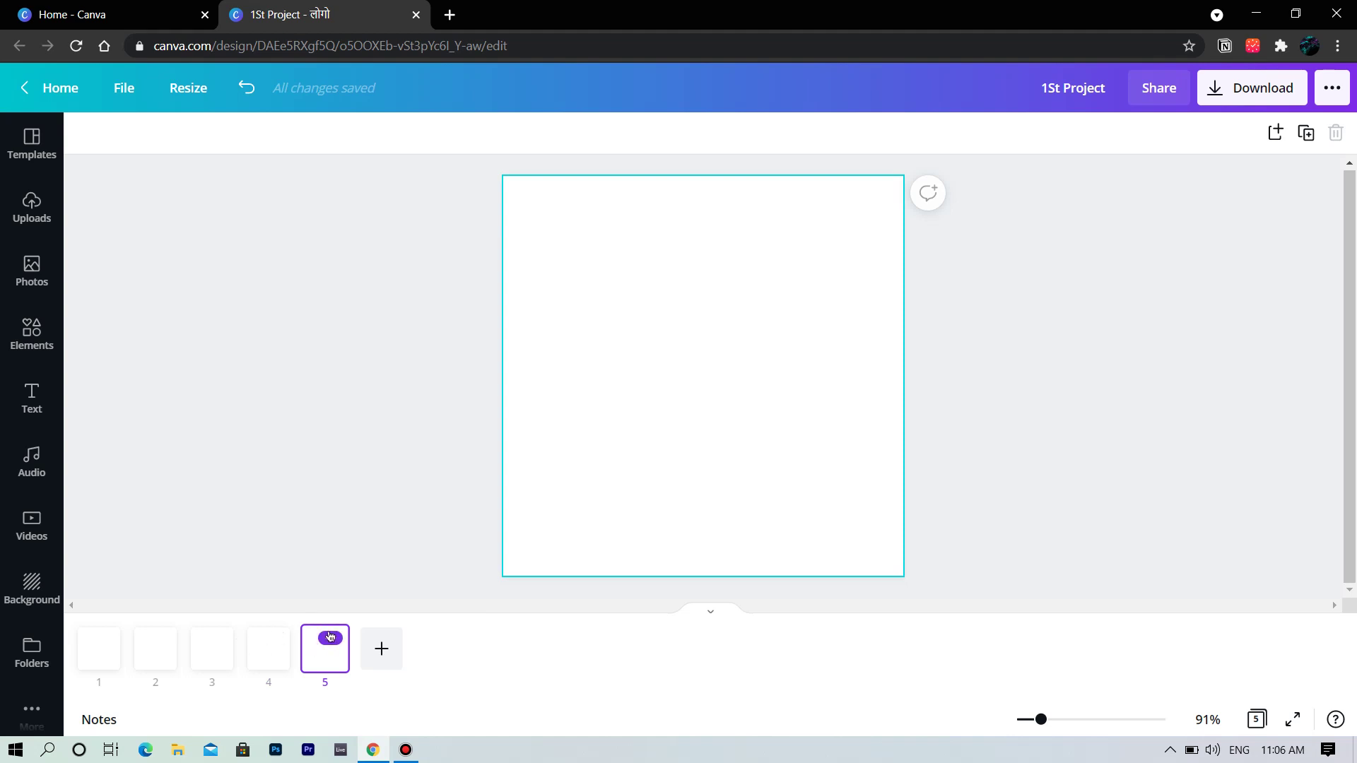
Step: Delete the duplicated page and the other added pages, leaving only page 1
{"action": "left_click", "coordinate": [329, 637]}
{"action": "left_click", "coordinate": [420, 558]}
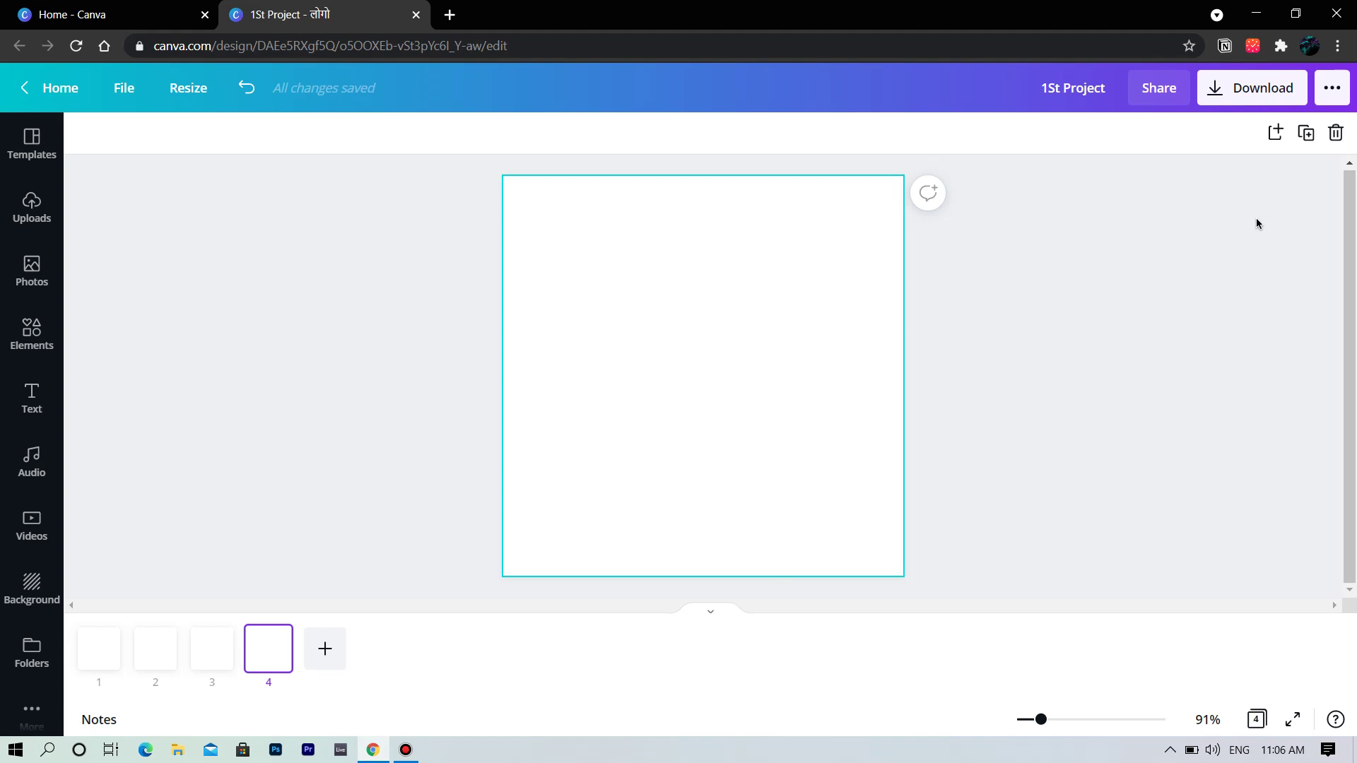
{"action": "left_click", "coordinate": [1335, 134]}
{"action": "left_click", "coordinate": [1336, 135]}
{"action": "left_click", "coordinate": [1335, 136]}
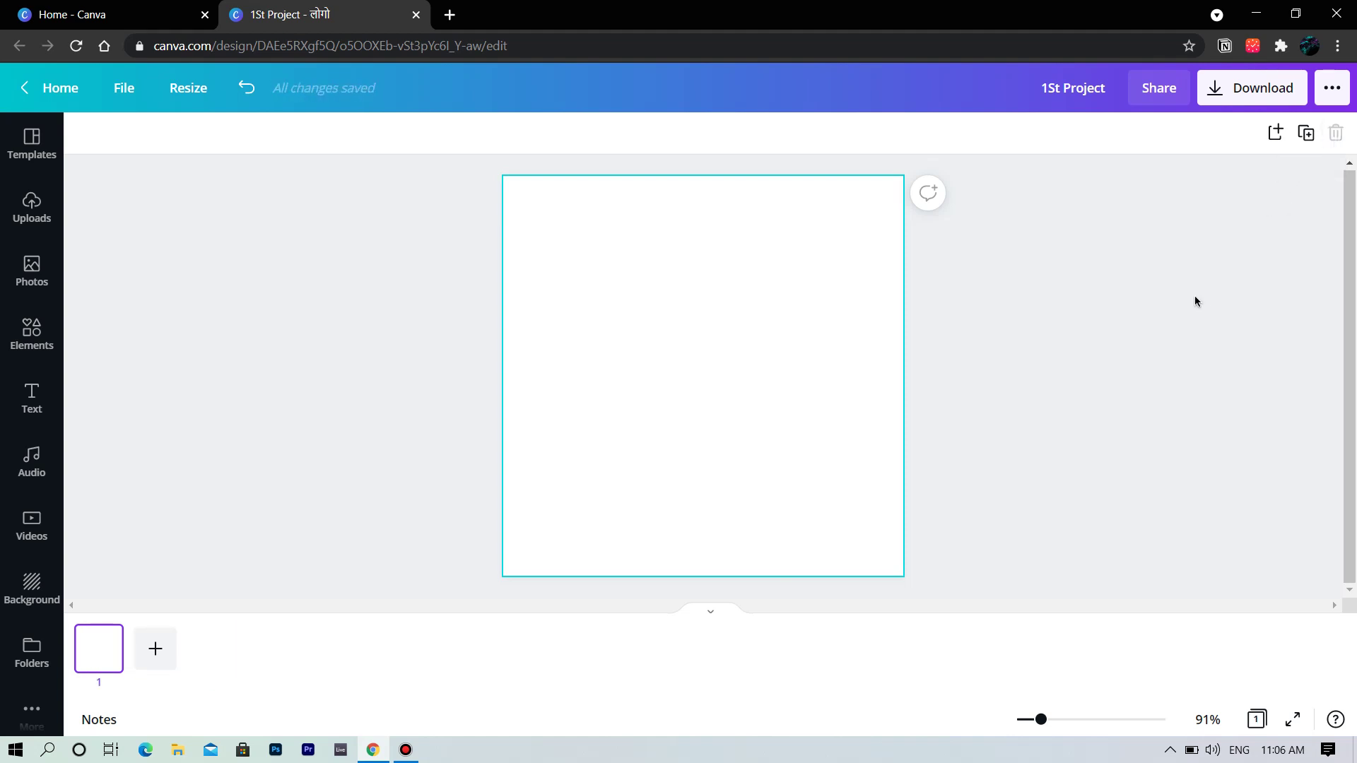
{"action": "left_click", "coordinate": [1093, 423]}
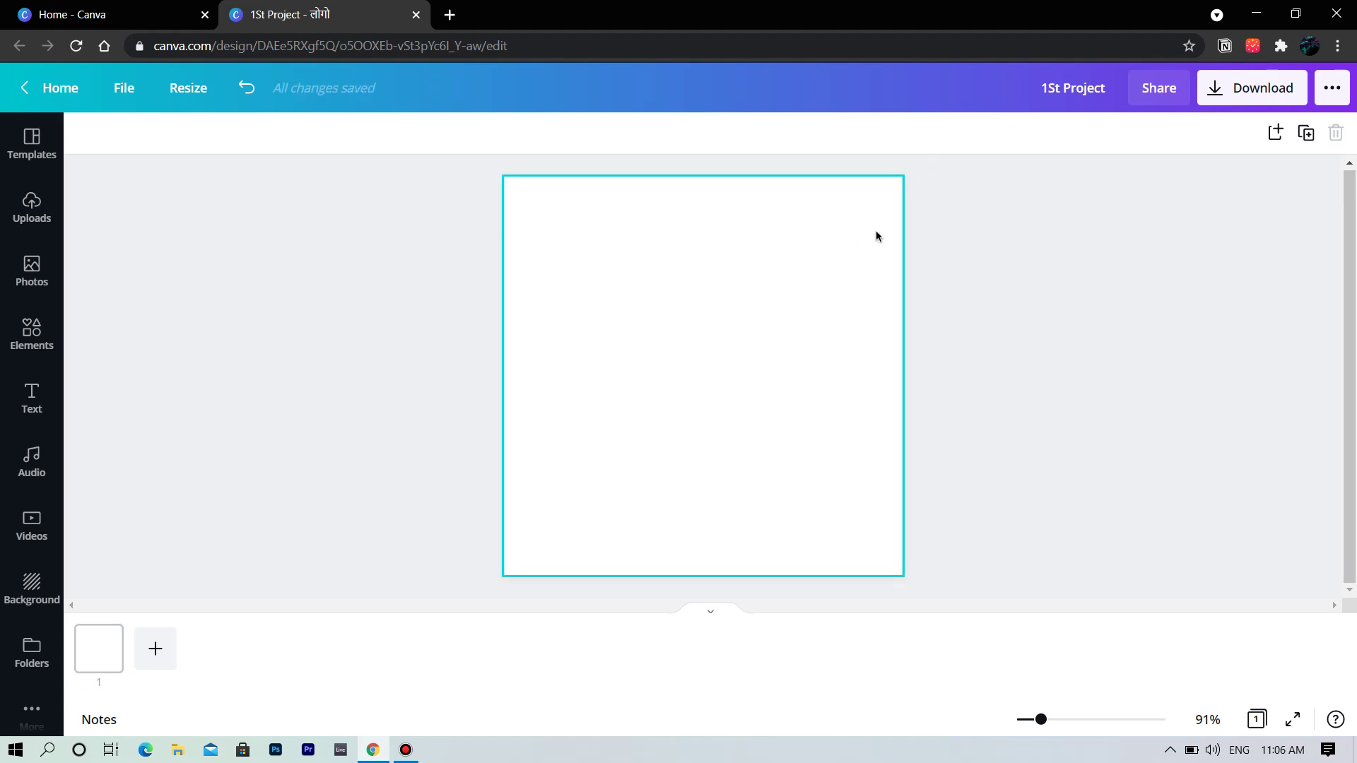
Step: Start a comment on the page with the text "dvd", clear it, and cancel the comment
{"action": "left_click", "coordinate": [814, 298]}
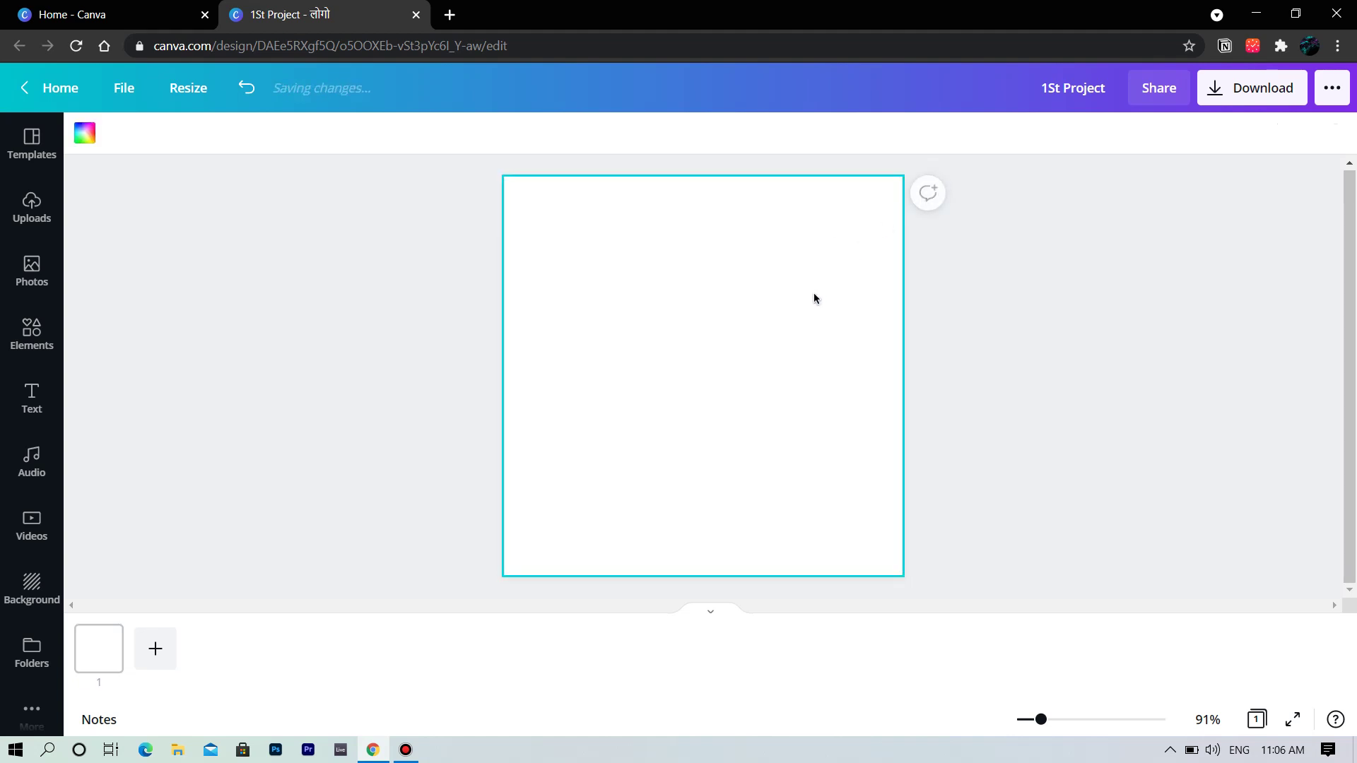
{"action": "left_click", "coordinate": [929, 204]}
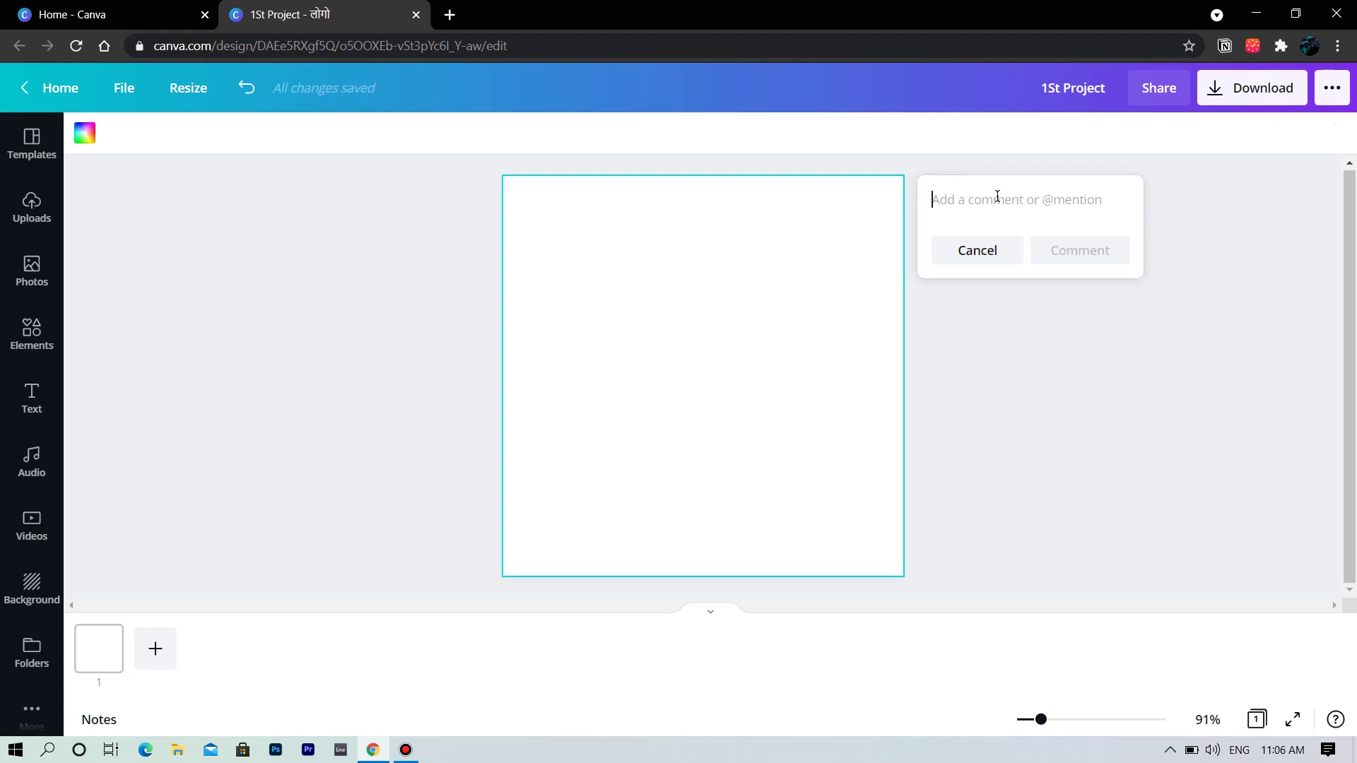
{"action": "type", "text": "dvd"}
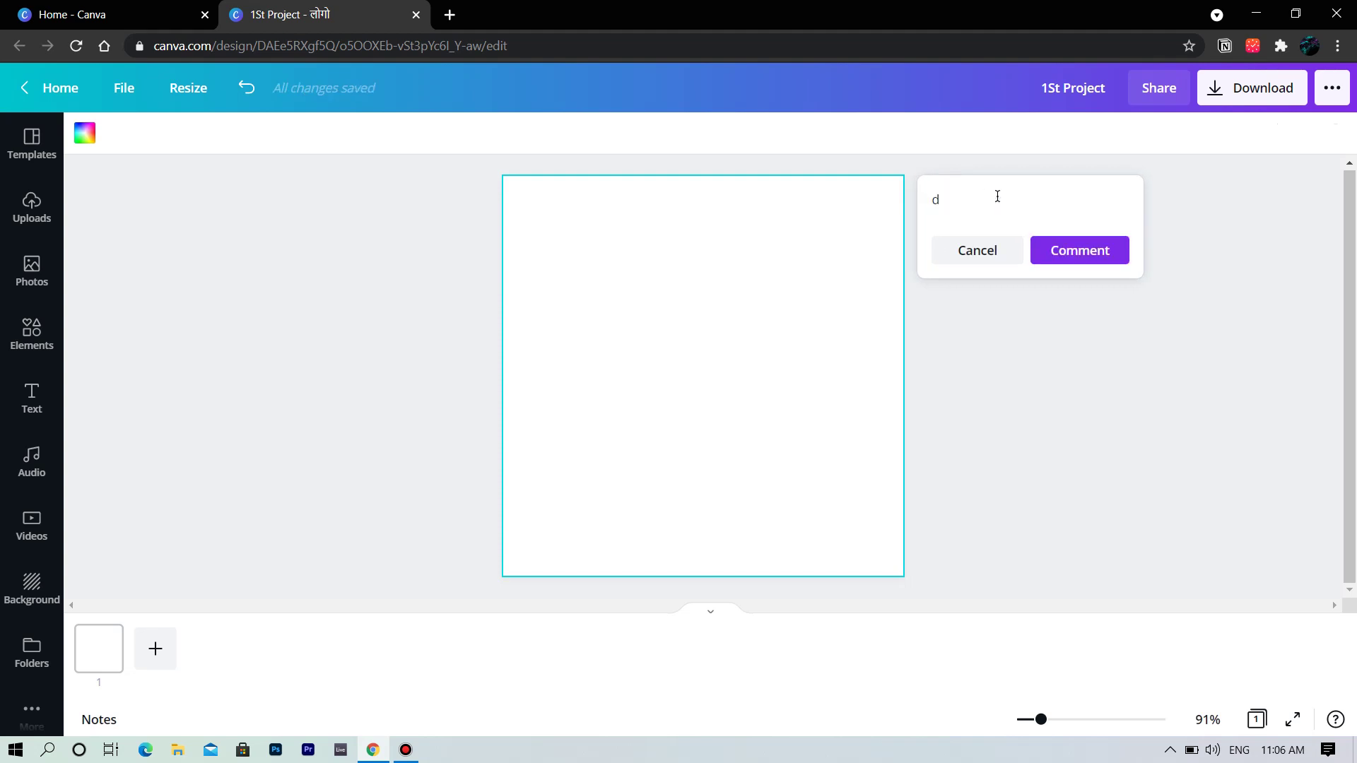
{"action": "key", "text": "BackSpace"}
{"action": "key", "text": "BackSpace"}
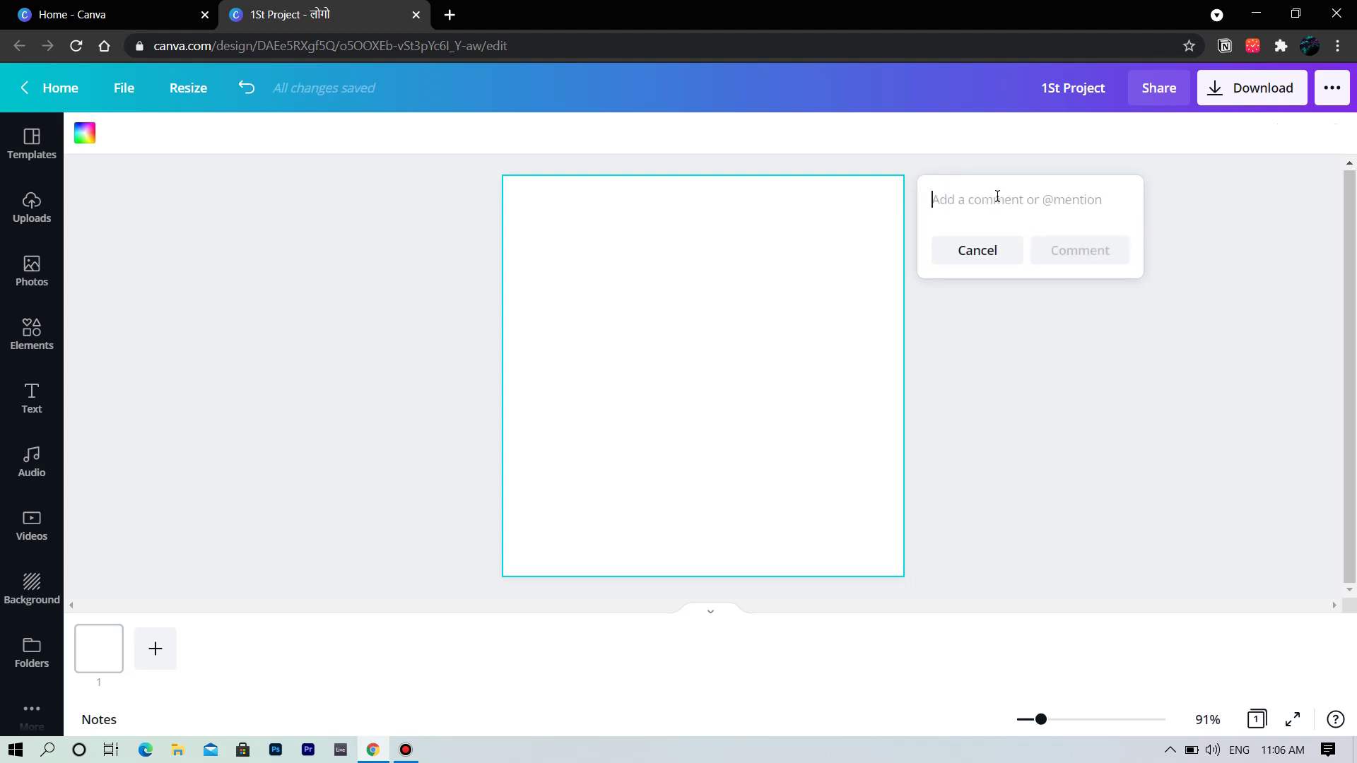
{"action": "left_click", "coordinate": [983, 258]}
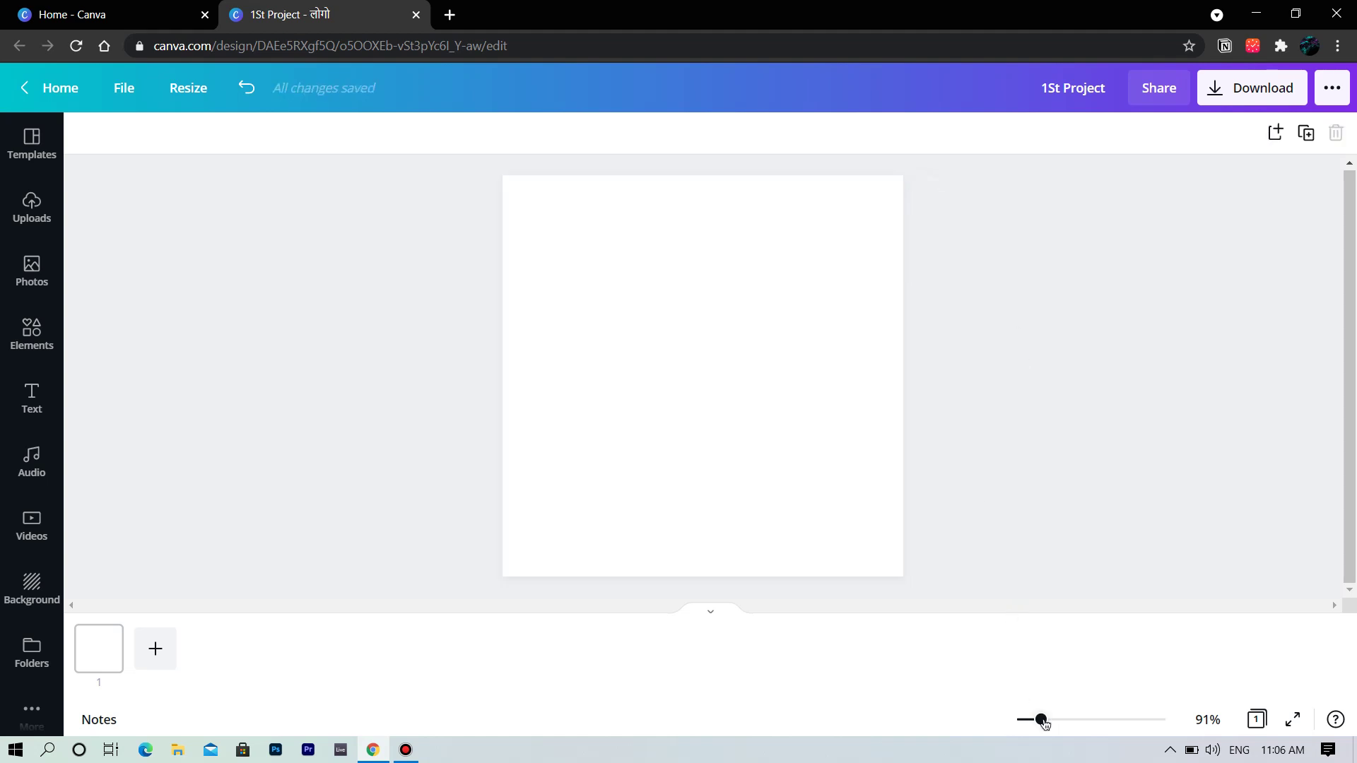
Step: Hide the page thumbnail strip and add a second blank page below the first
{"action": "mouse_move", "coordinate": [1044, 722]}
{"action": "left_mouse_down"}
{"action": "mouse_move", "coordinate": [1012, 728]}
{"action": "mouse_move", "coordinate": [1157, 725]}
{"action": "mouse_move", "coordinate": [970, 750]}
{"action": "mouse_move", "coordinate": [1043, 741]}
{"action": "left_mouse_up"}
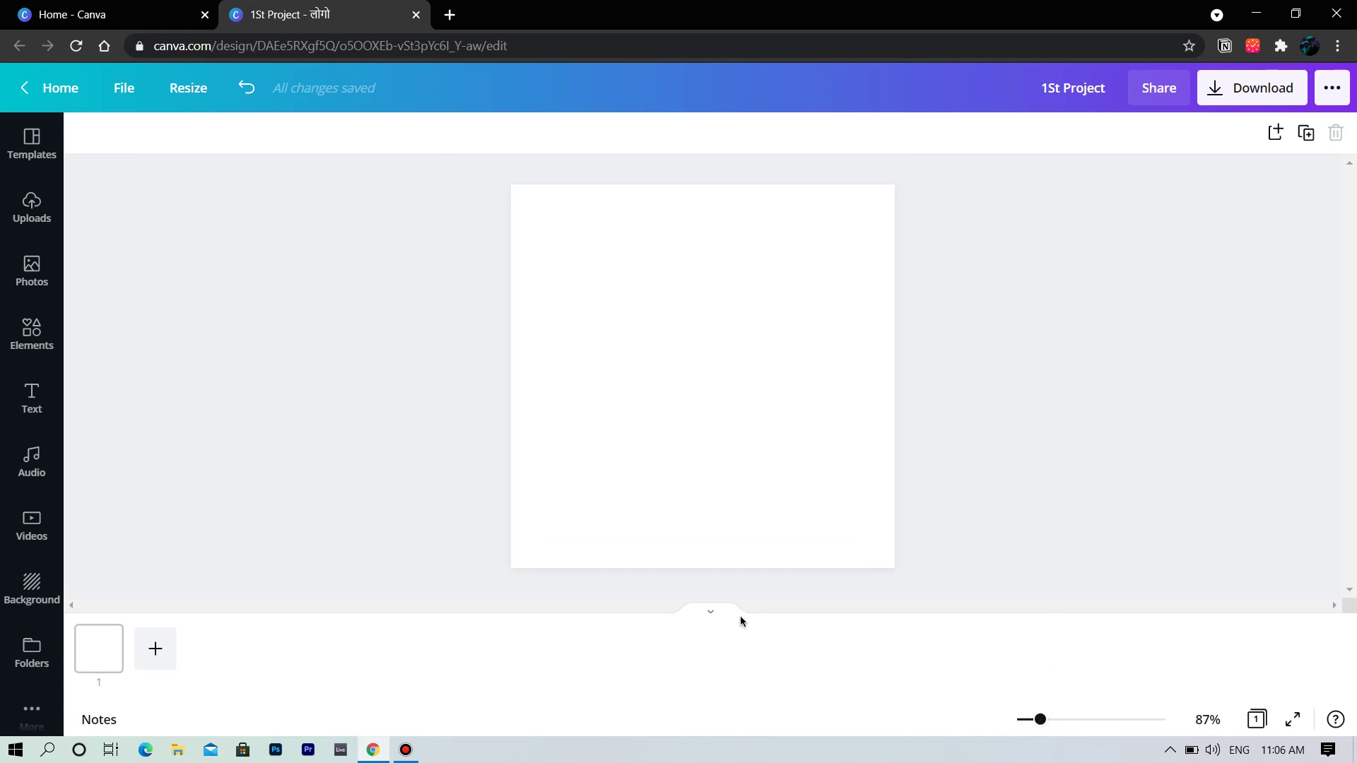
{"action": "left_click", "coordinate": [707, 610]}
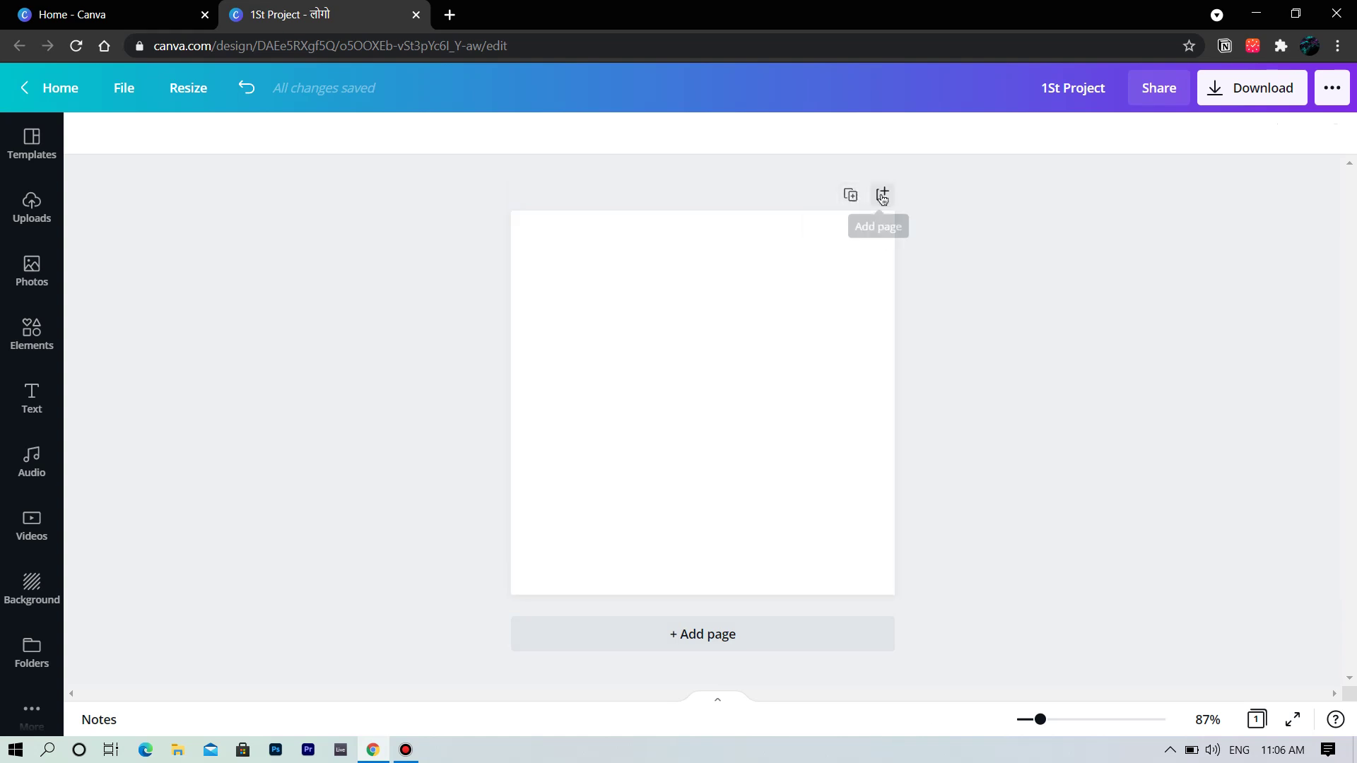
{"action": "left_click", "coordinate": [792, 632]}
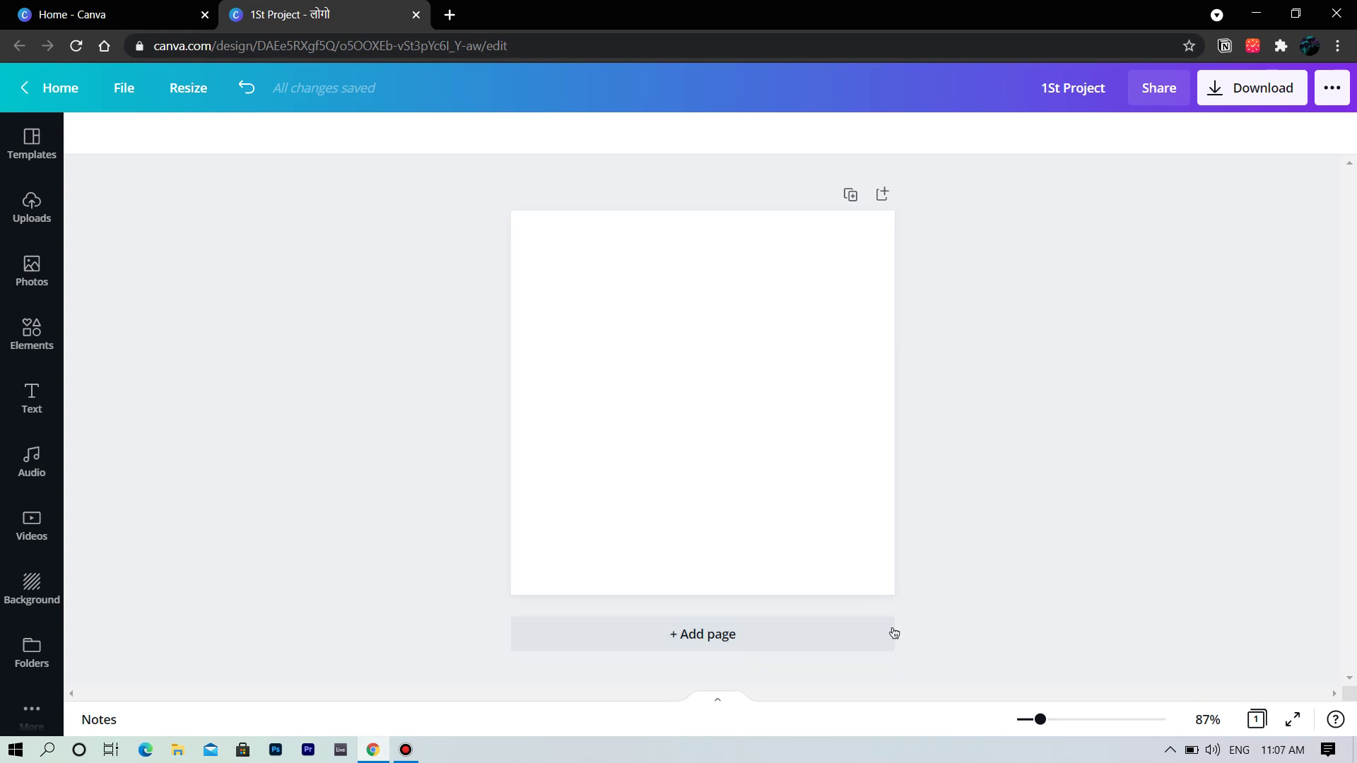
{"action": "left_click", "coordinate": [833, 635]}
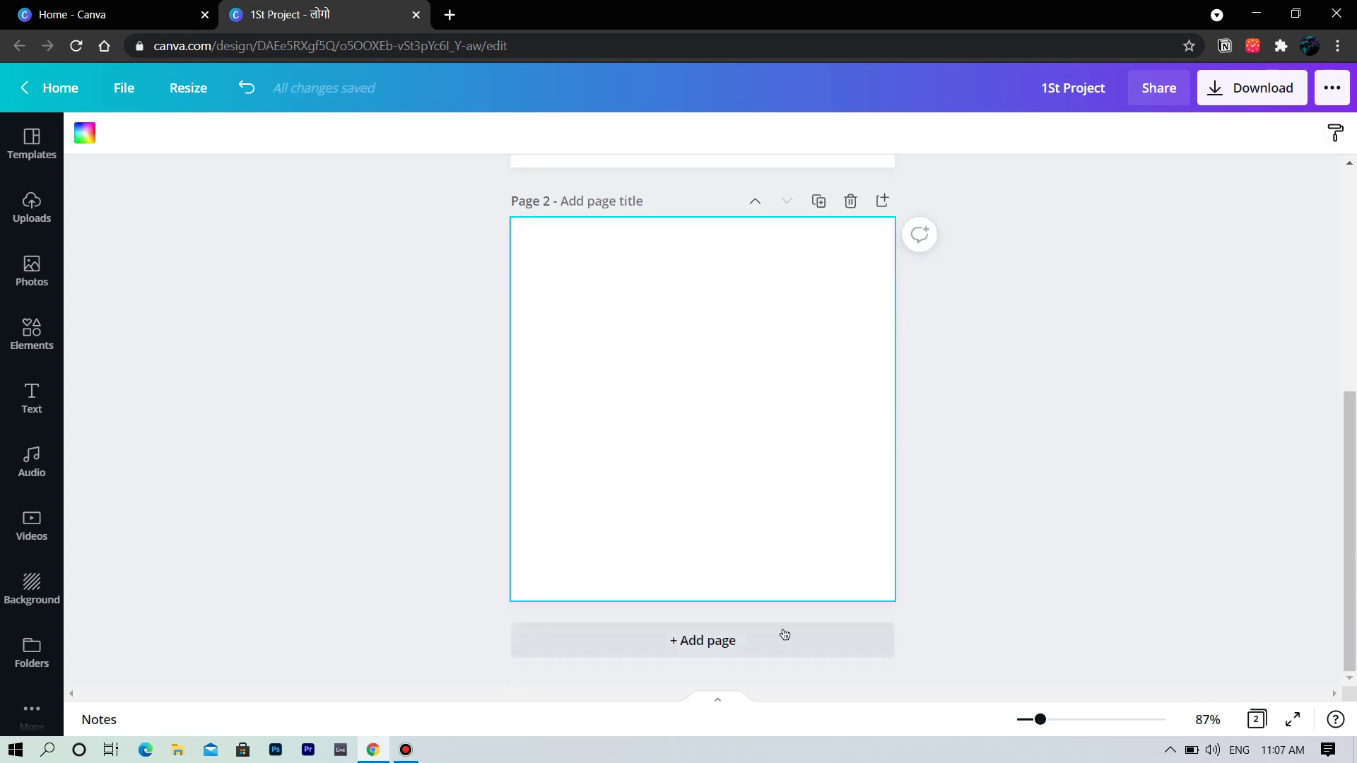
Step: Show all pages in the grid overview and add a blank third page
{"action": "left_click", "coordinate": [1256, 722]}
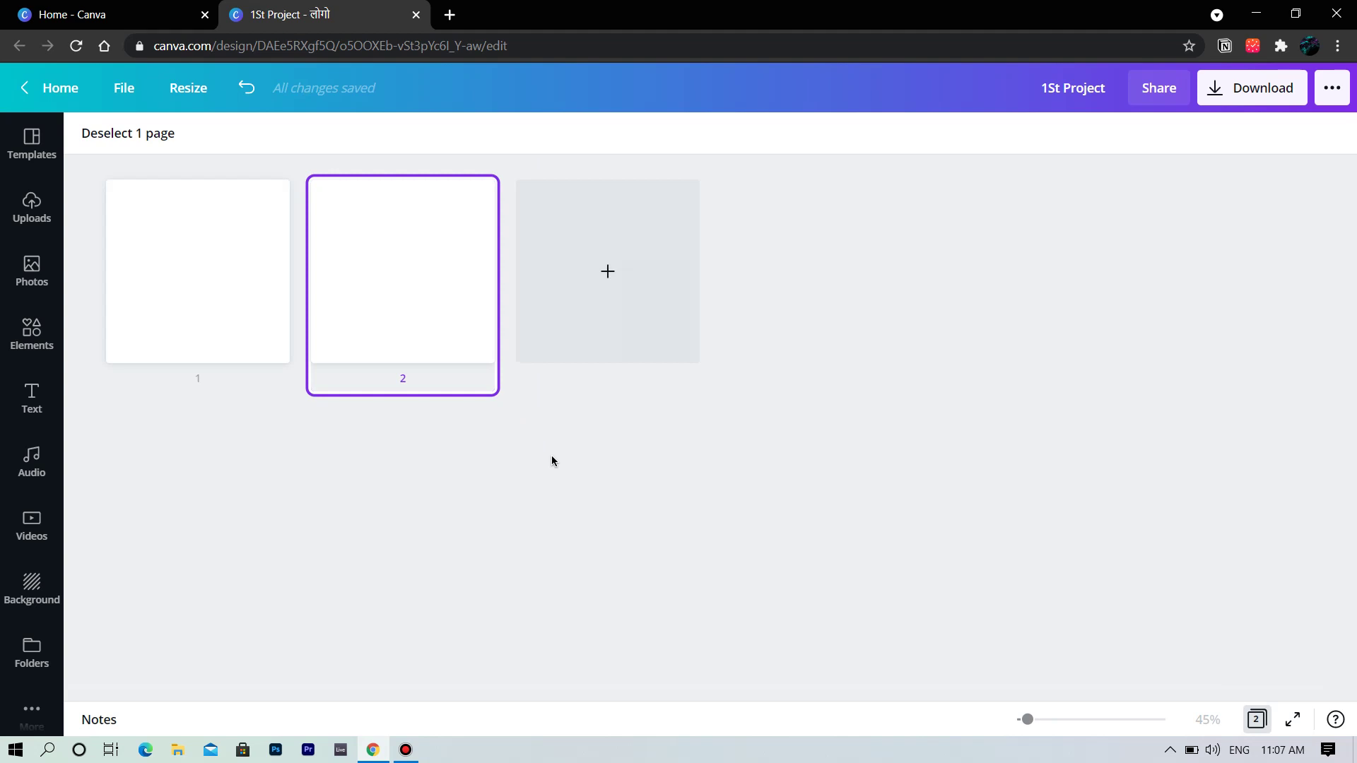
{"action": "left_click", "coordinate": [580, 230]}
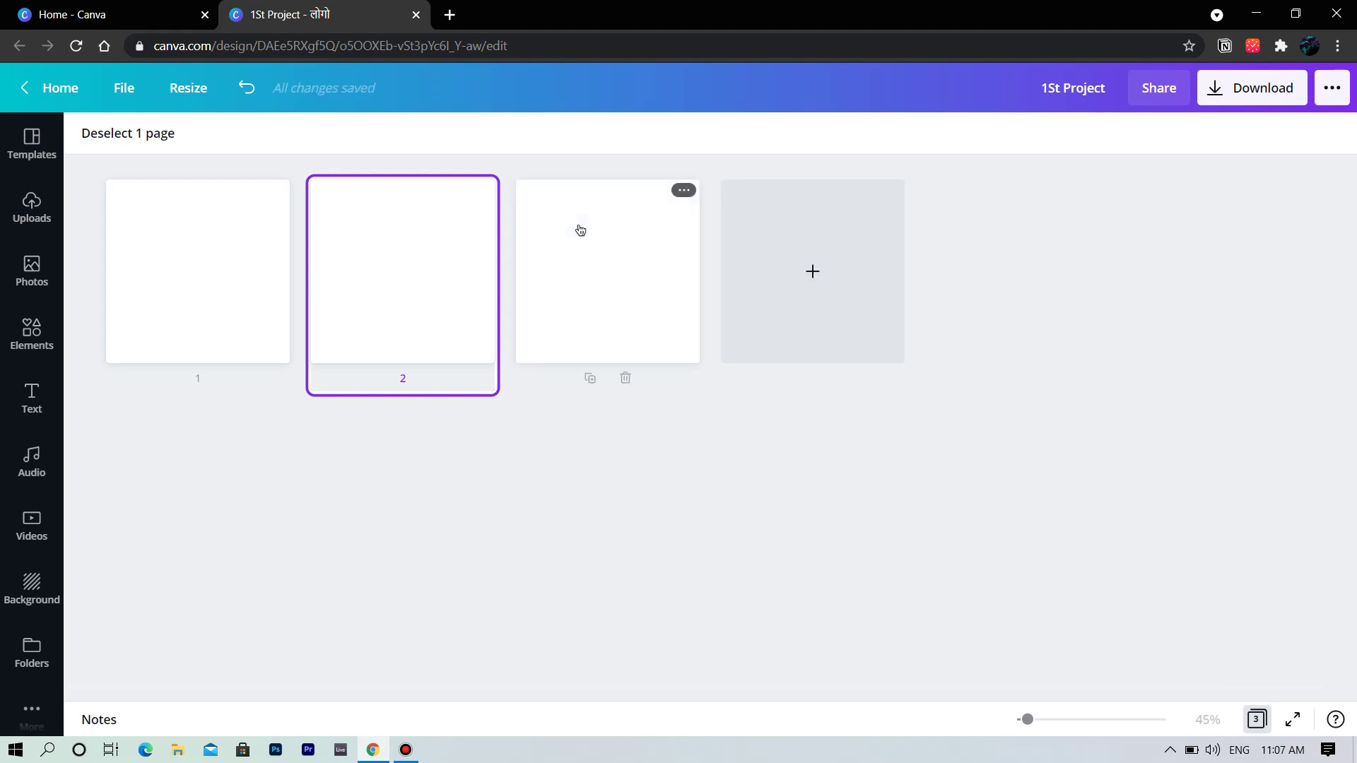
Step: Delete pages 2 and 3 together from the grid overview, and return to the normal page view
{"action": "left_click", "coordinate": [579, 230]}
{"action": "left_click", "coordinate": [146, 245]}
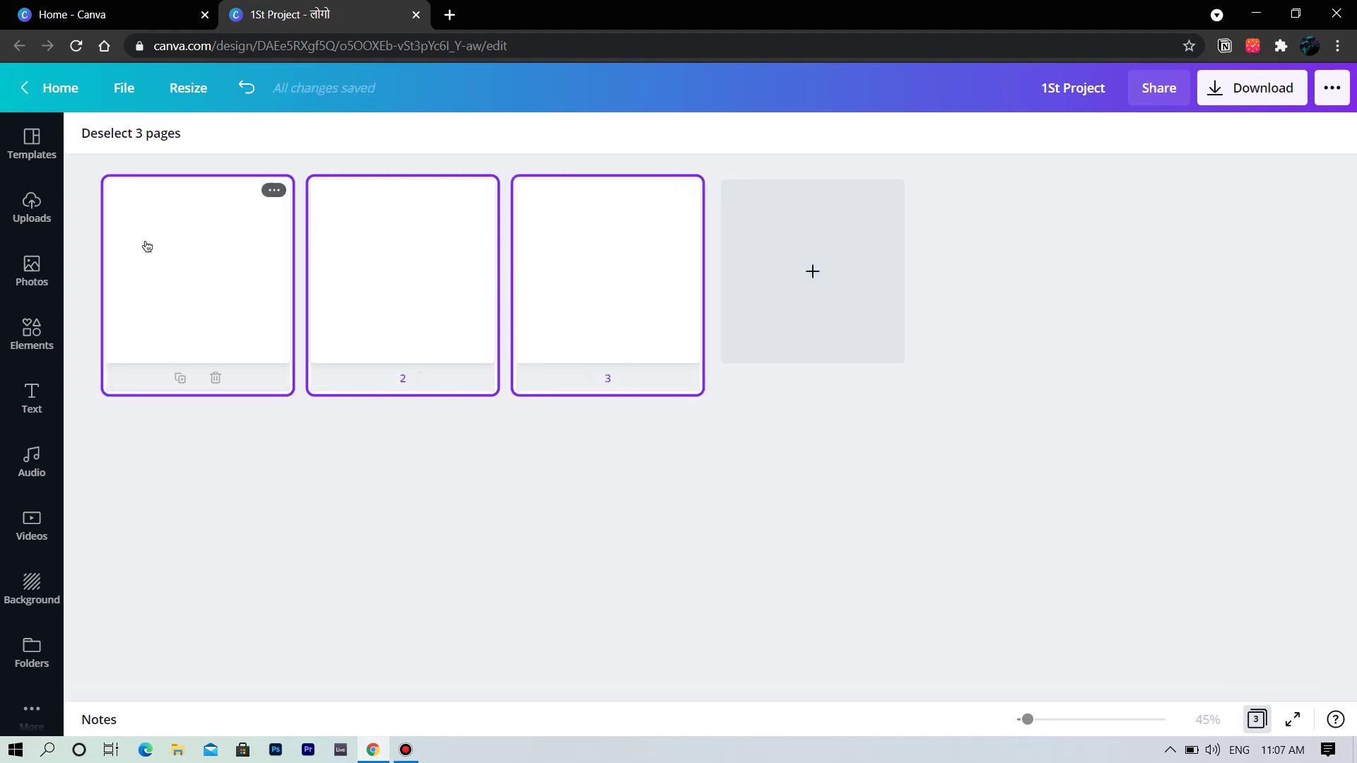
{"action": "left_click", "coordinate": [146, 245]}
{"action": "mouse_move", "coordinate": [524, 271]}
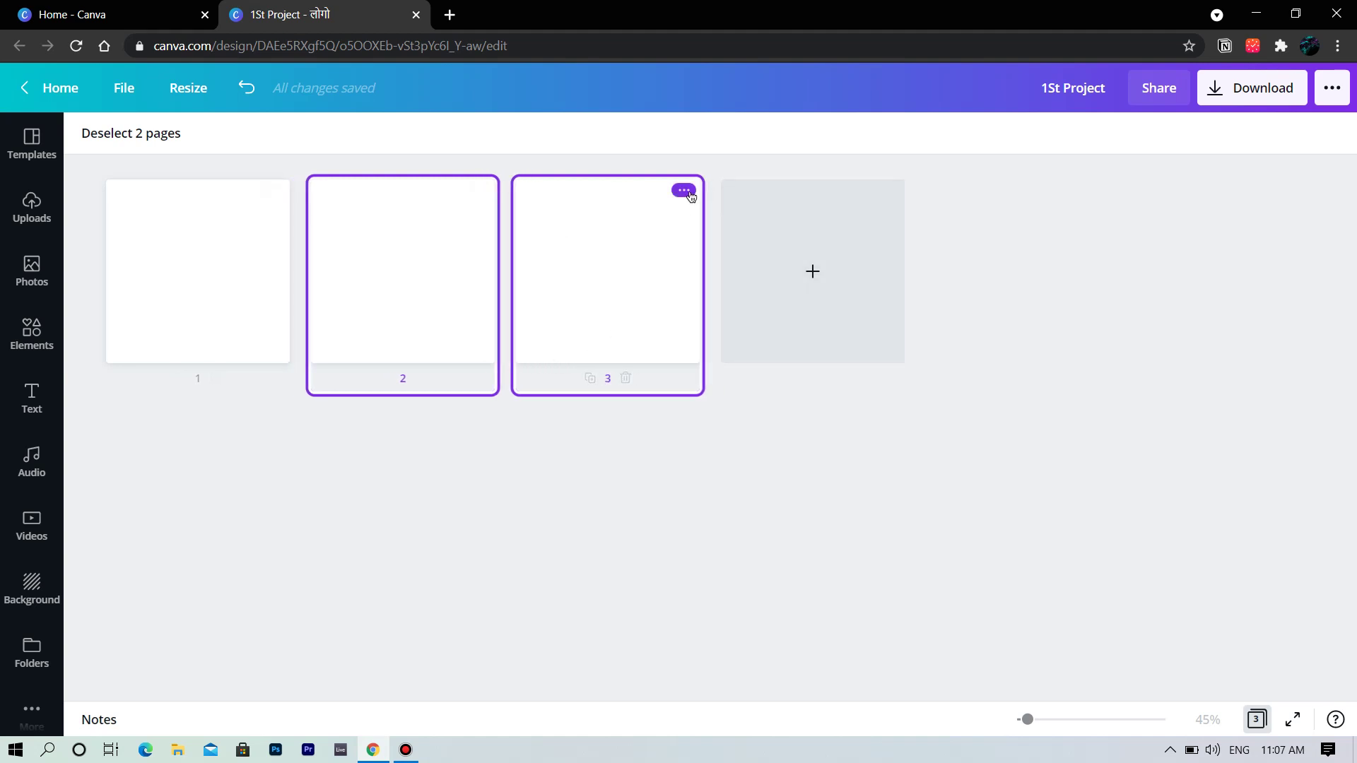
{"action": "left_click", "coordinate": [687, 191]}
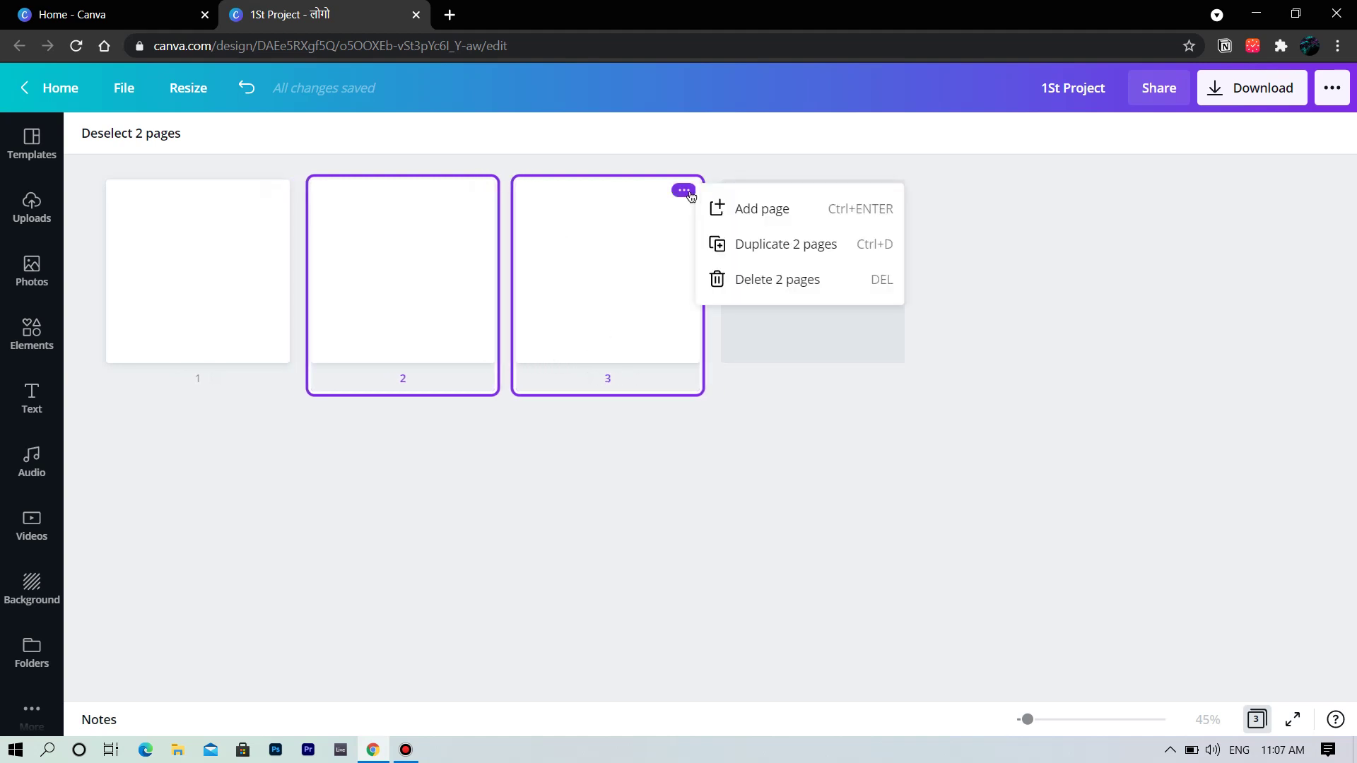
{"action": "left_click", "coordinate": [751, 280]}
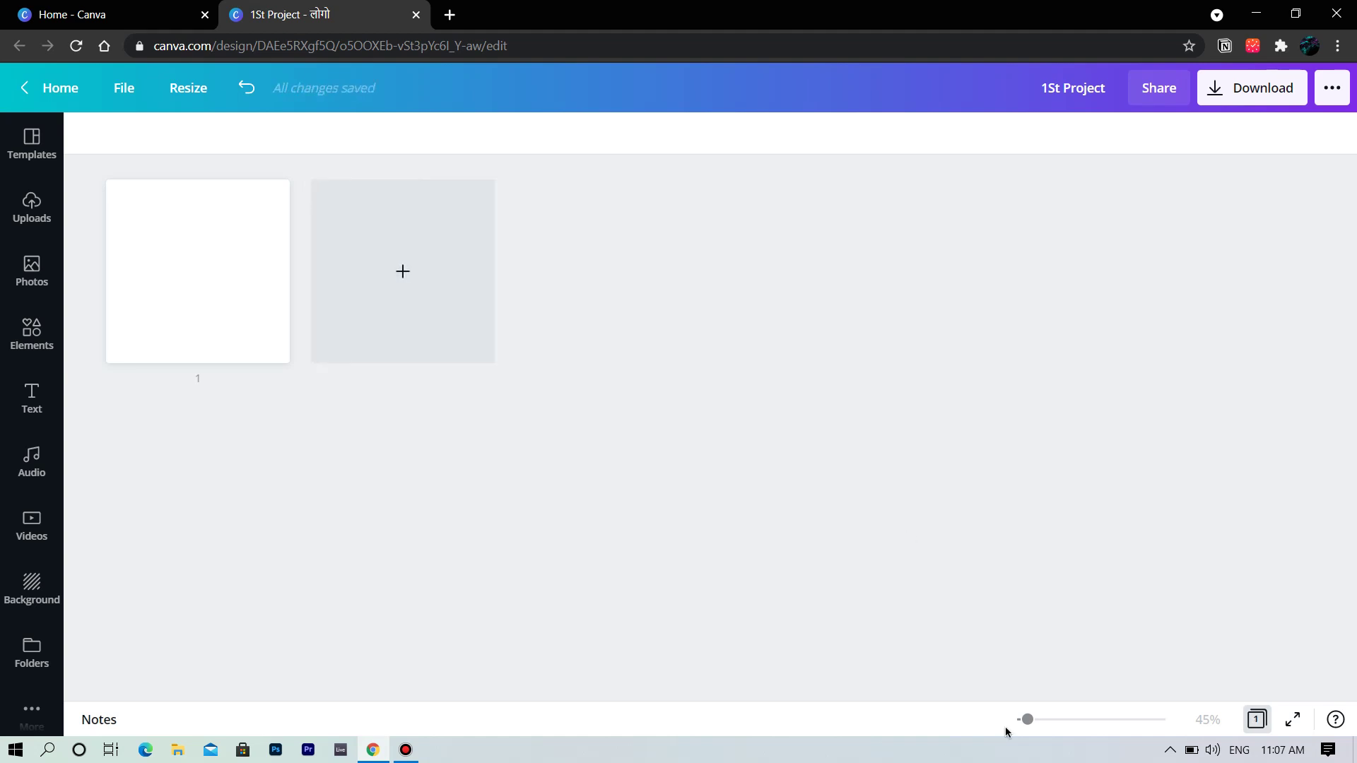
{"action": "left_click", "coordinate": [1257, 720]}
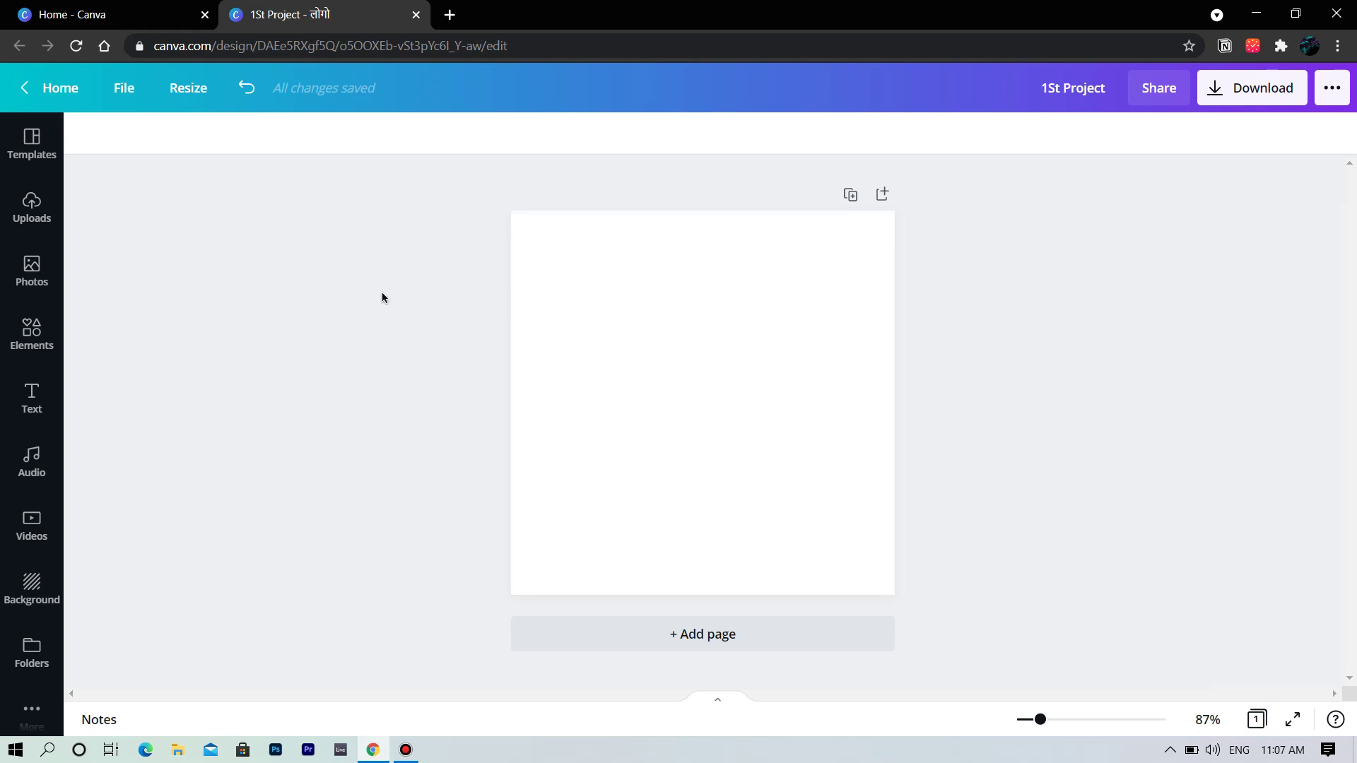
Step: Reload the editor page to load the template library, browse its logo templates, and view the uploaded images
{"action": "left_click", "coordinate": [21, 145]}
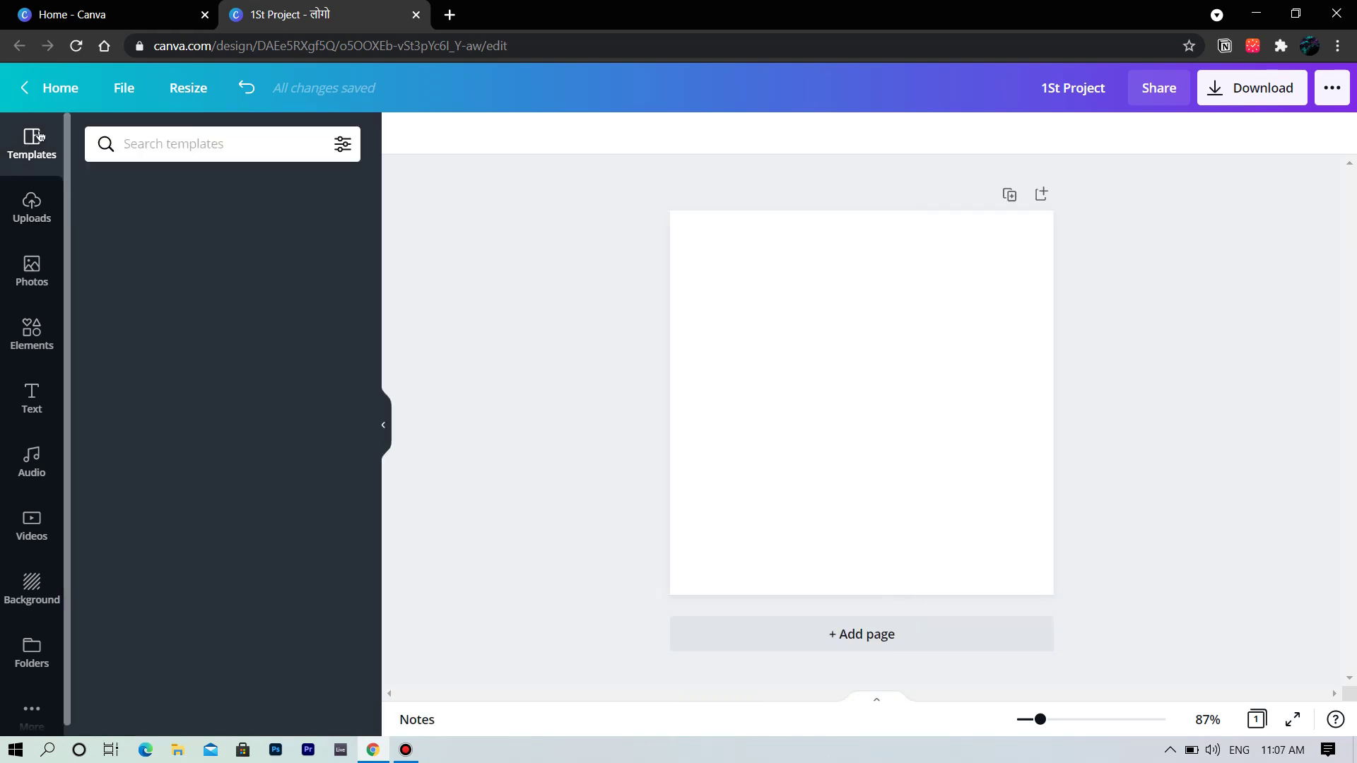
{"action": "left_click", "coordinate": [77, 46]}
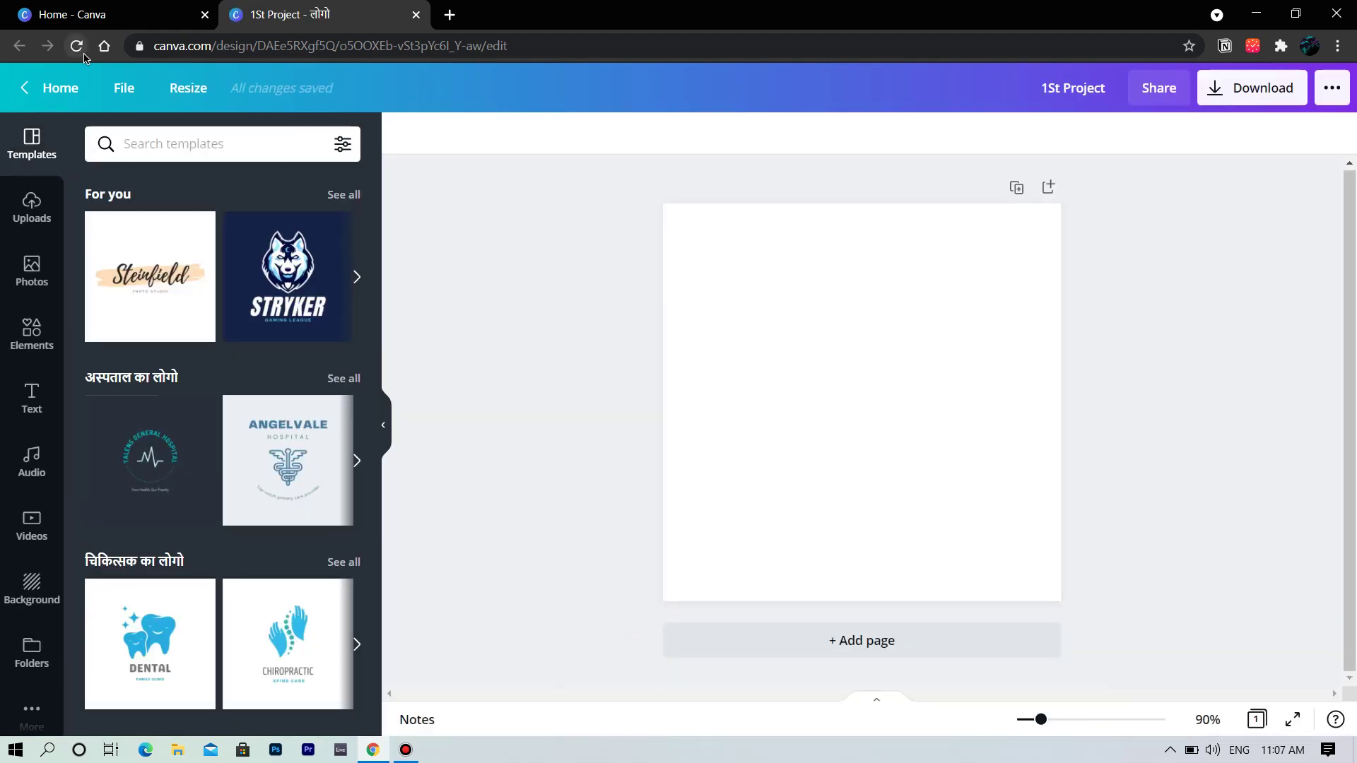
{"action": "scroll", "coordinate": [153, 314], "scroll_direction": "down", "scroll_amount": 12}
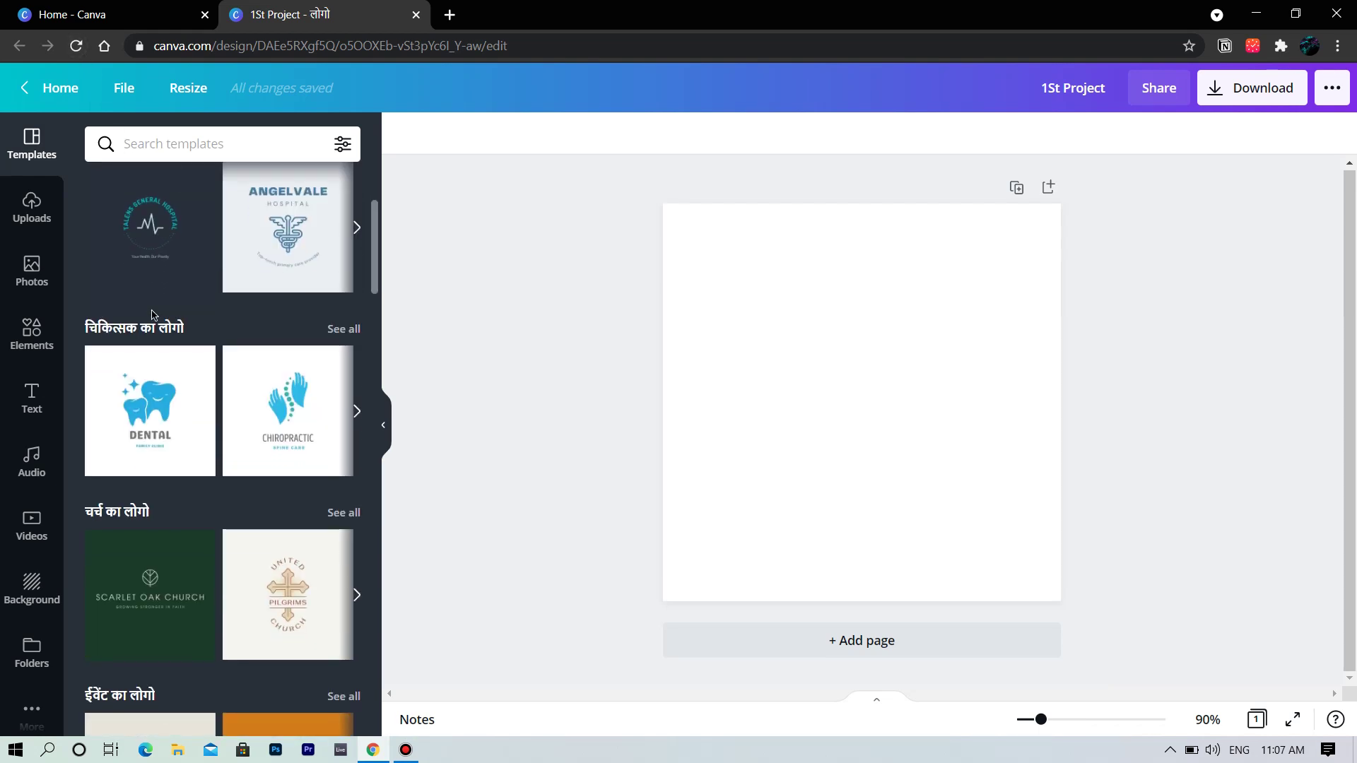
{"action": "scroll", "coordinate": [153, 314], "scroll_direction": "down", "scroll_amount": 8}
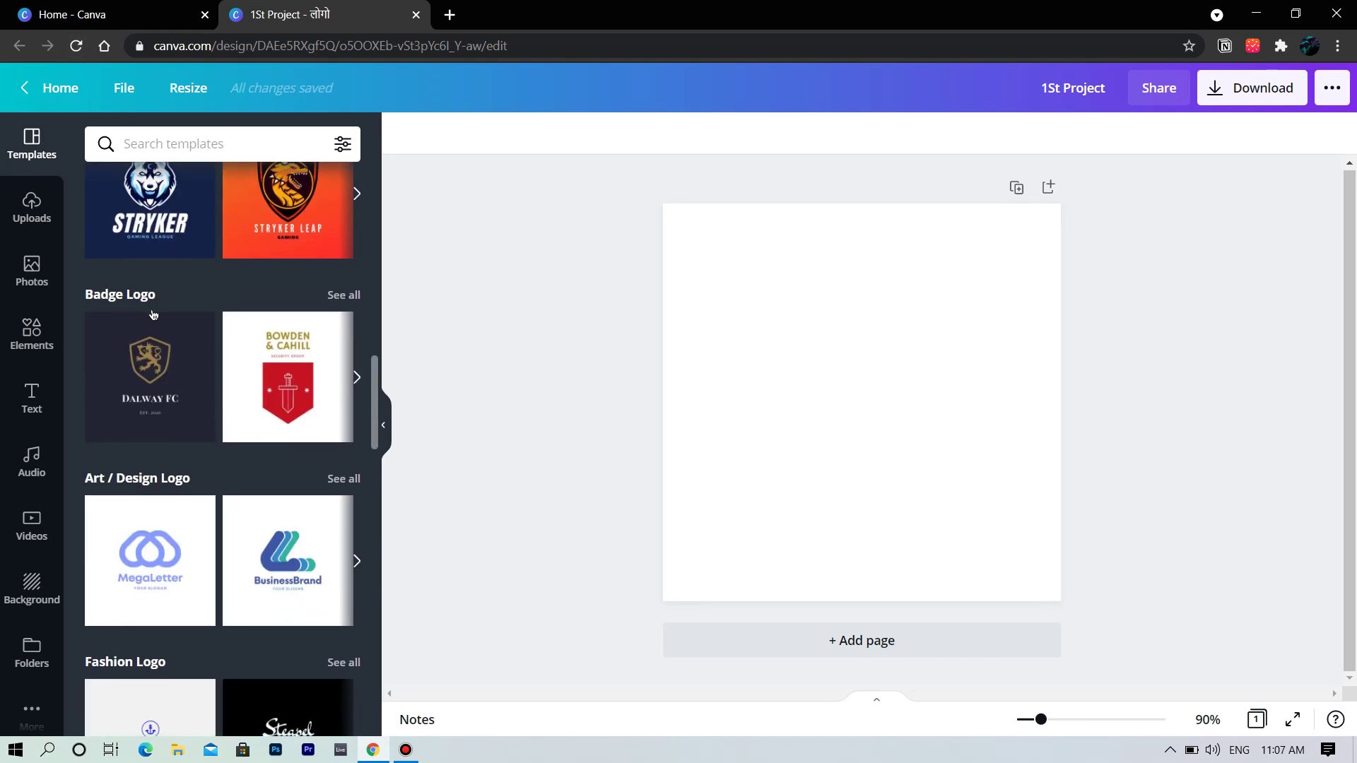
{"action": "scroll", "coordinate": [153, 315], "scroll_direction": "up", "scroll_amount": 7}
{"action": "scroll", "coordinate": [153, 315], "scroll_direction": "up", "scroll_amount": 10}
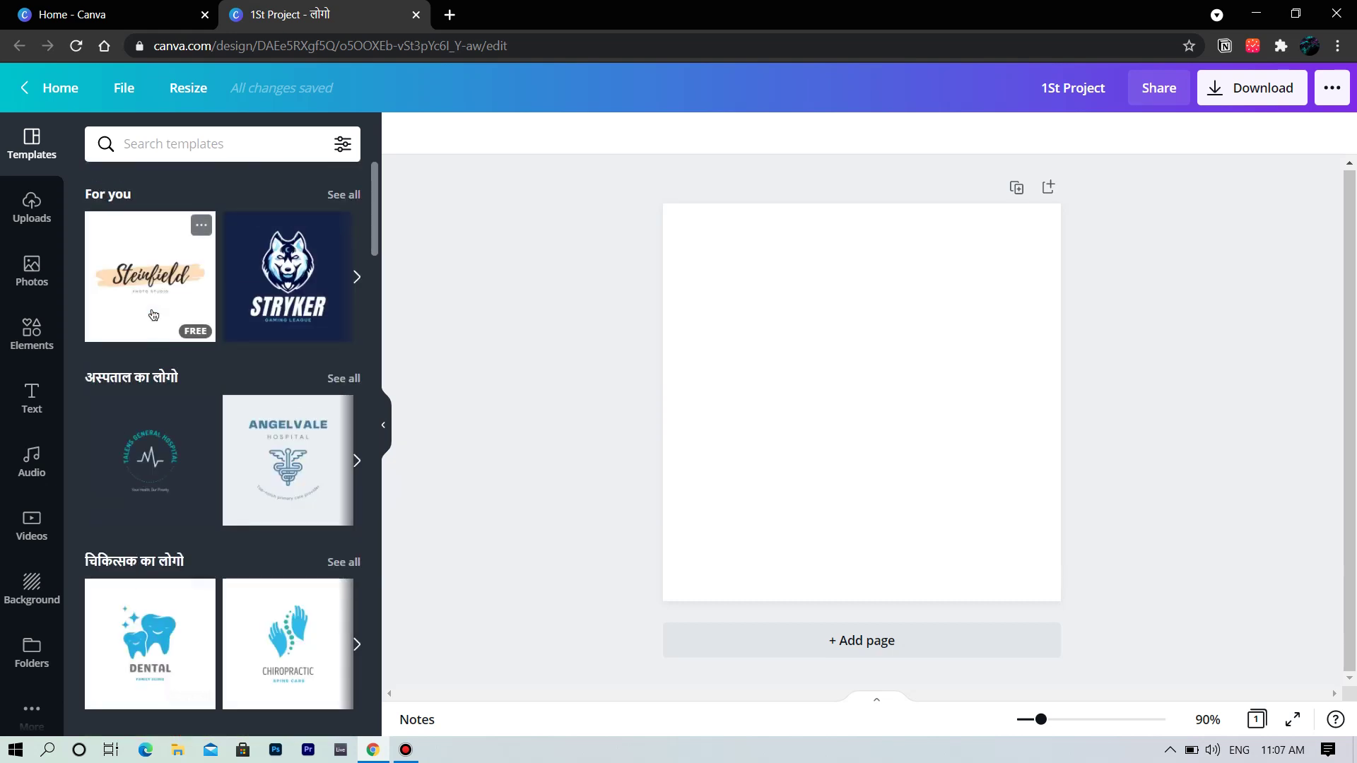
{"action": "left_click", "coordinate": [47, 212]}
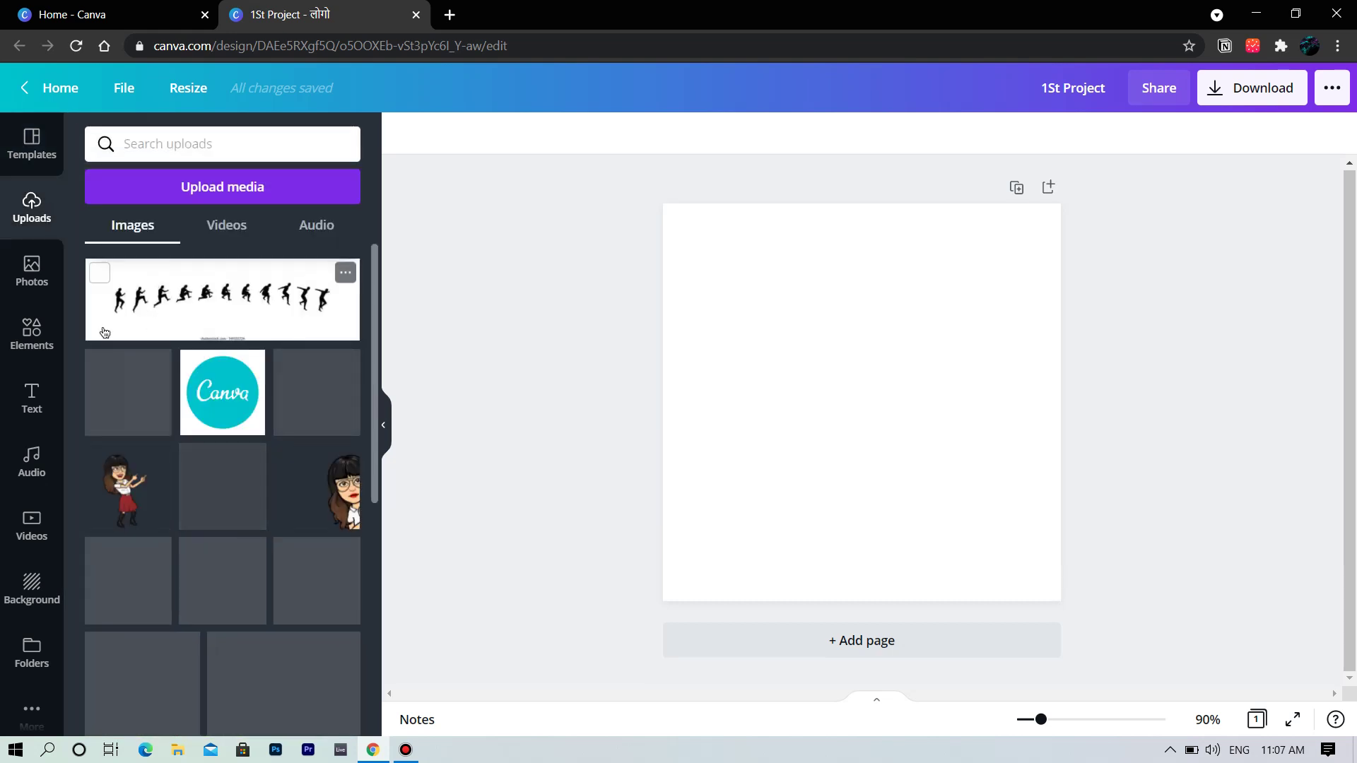
Step: Add the free photo of a hand holding a red rose from the photo library to the page
{"action": "left_click", "coordinate": [48, 274]}
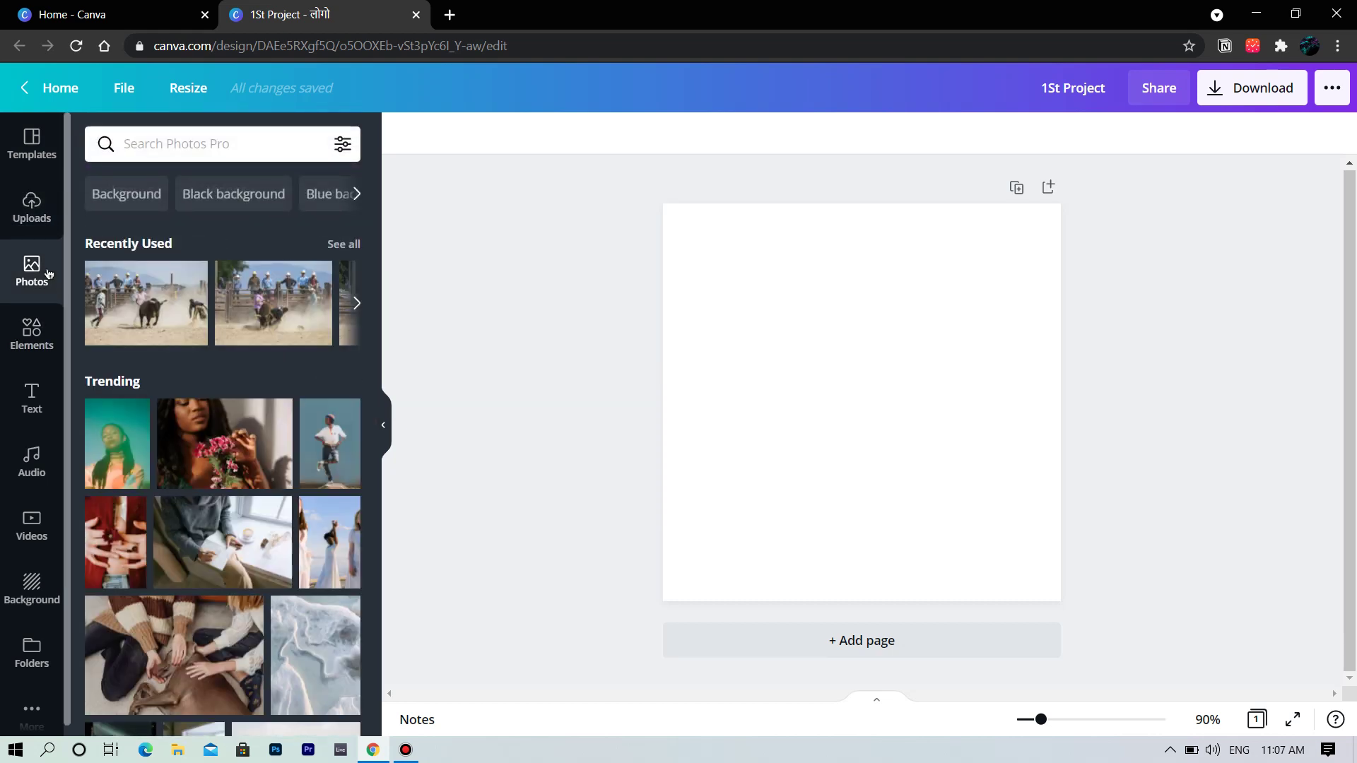
{"action": "scroll", "coordinate": [182, 460], "scroll_direction": "down", "scroll_amount": 10}
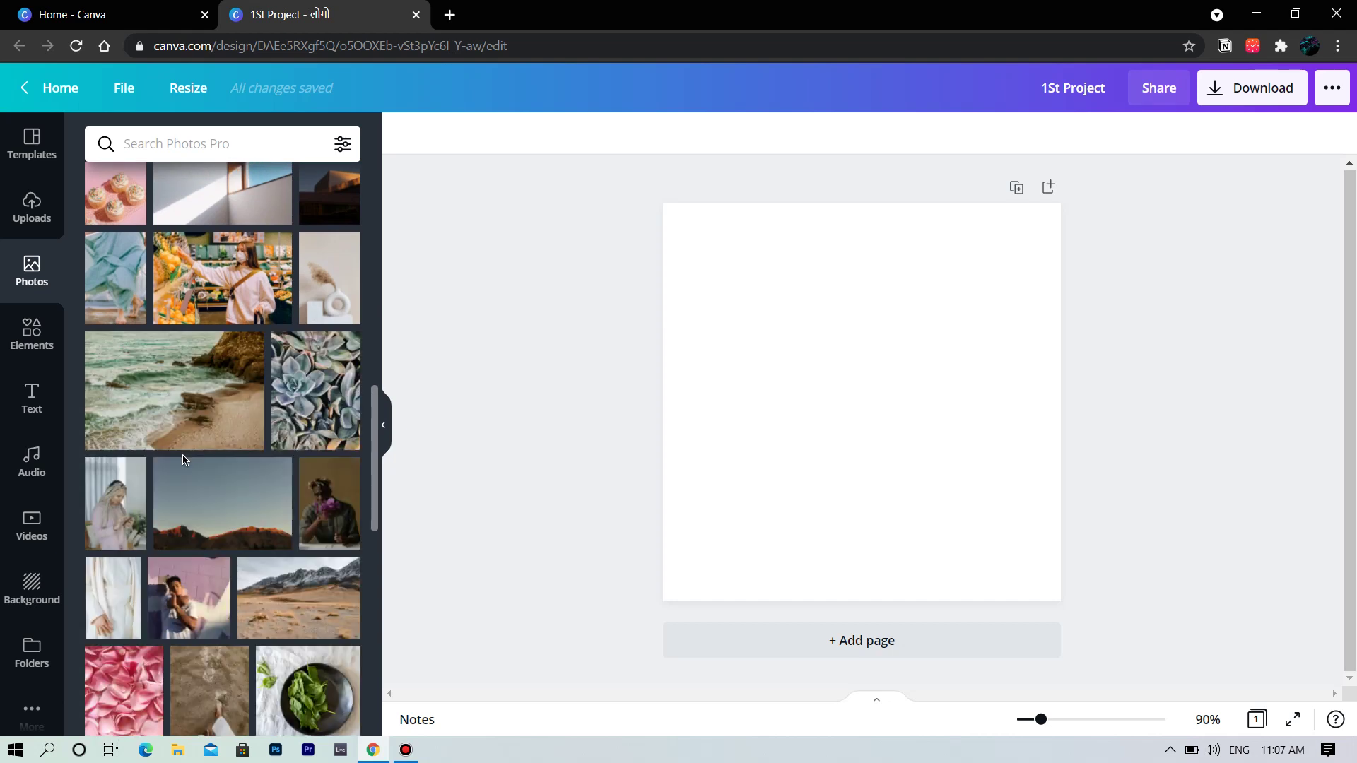
{"action": "scroll", "coordinate": [183, 460], "scroll_direction": "down", "scroll_amount": 5}
{"action": "scroll", "coordinate": [184, 460], "scroll_direction": "up", "scroll_amount": 2}
{"action": "scroll", "coordinate": [184, 460], "scroll_direction": "up", "scroll_amount": 6}
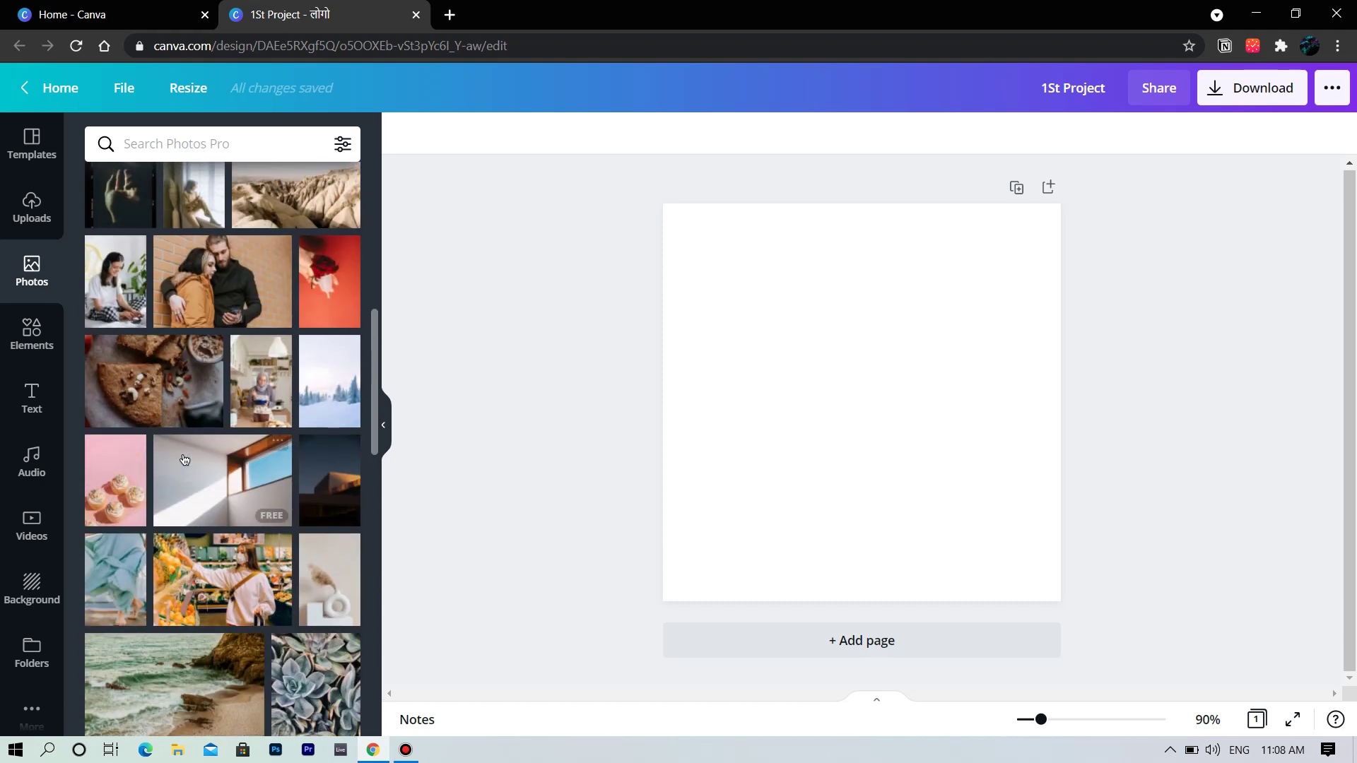
{"action": "scroll", "coordinate": [184, 460], "scroll_direction": "up", "scroll_amount": 1}
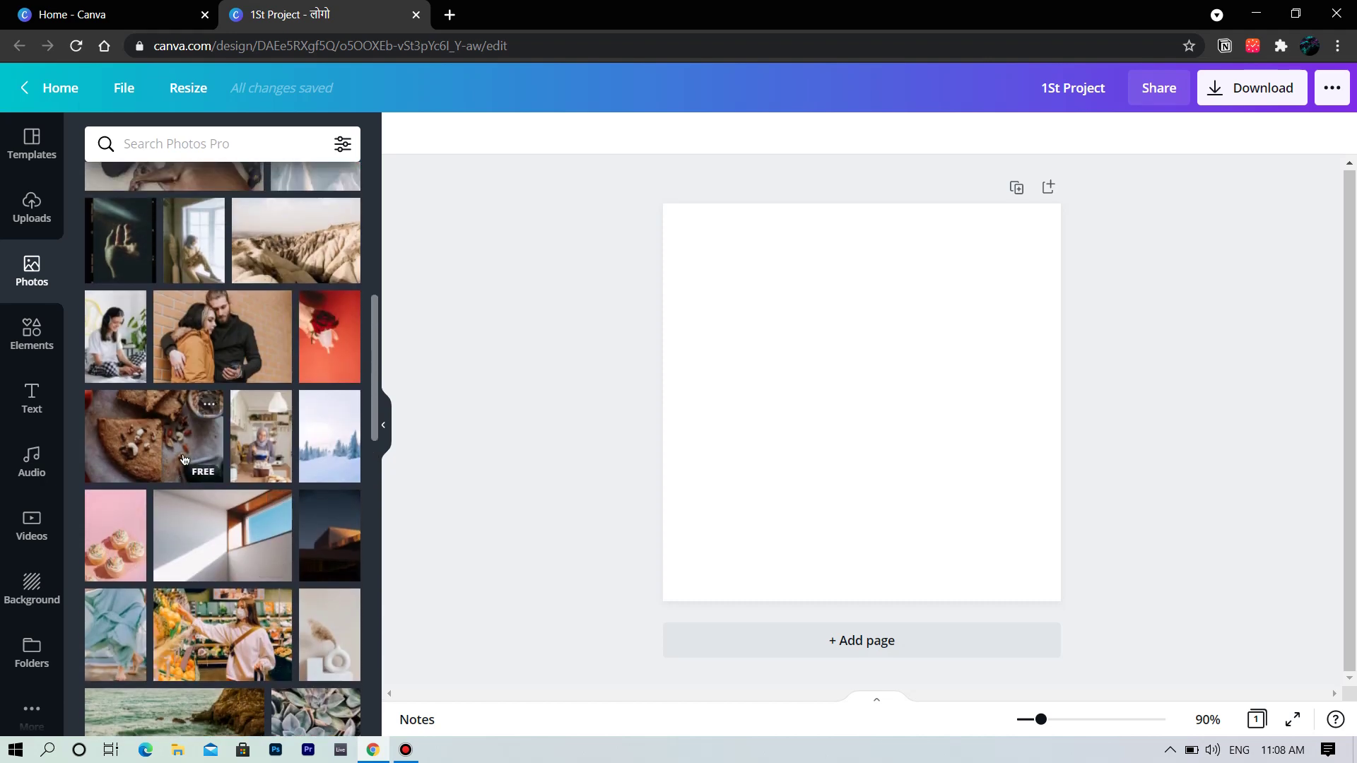
{"action": "left_click", "coordinate": [327, 348]}
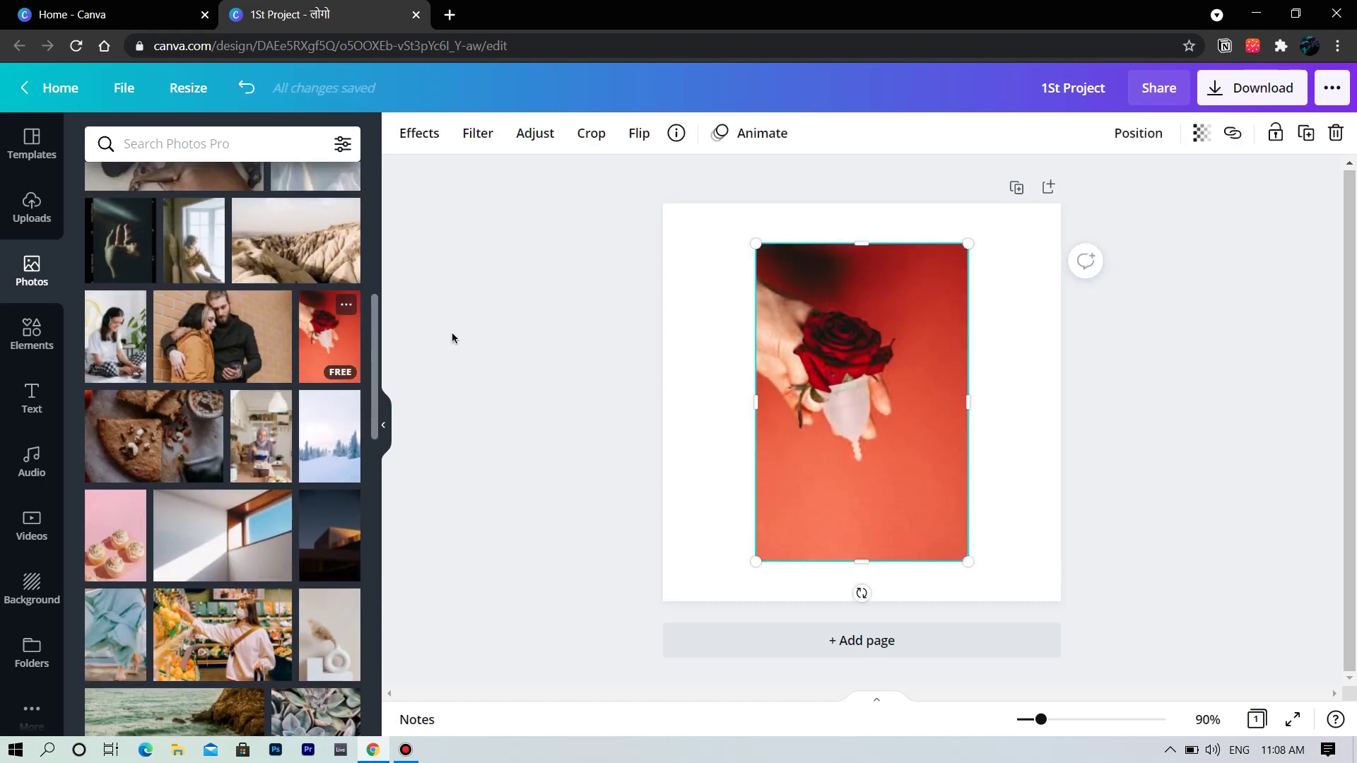
Step: Shift the rose photo slightly on the page and delete it
{"action": "left_click_drag", "start_coordinate": [903, 410], "coordinate": [902, 370]}
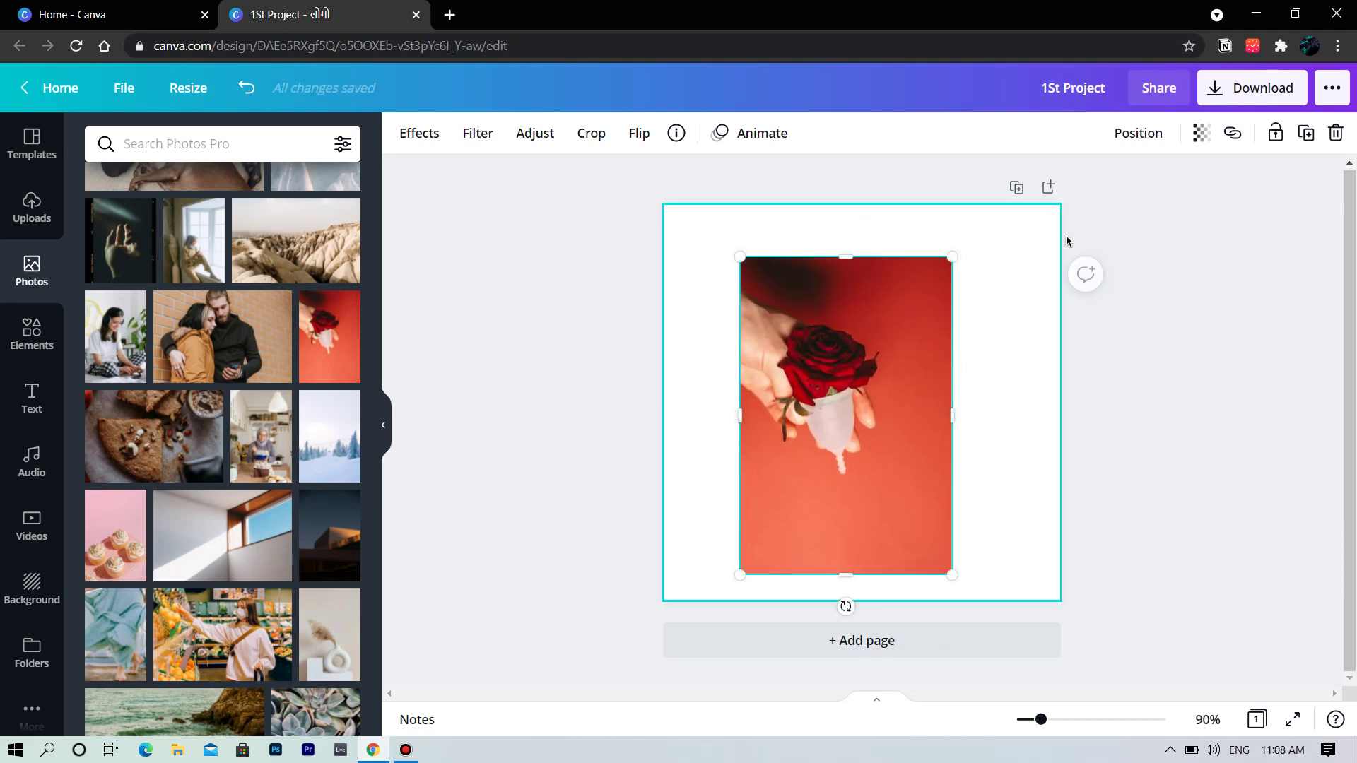
{"action": "left_click", "coordinate": [1338, 133]}
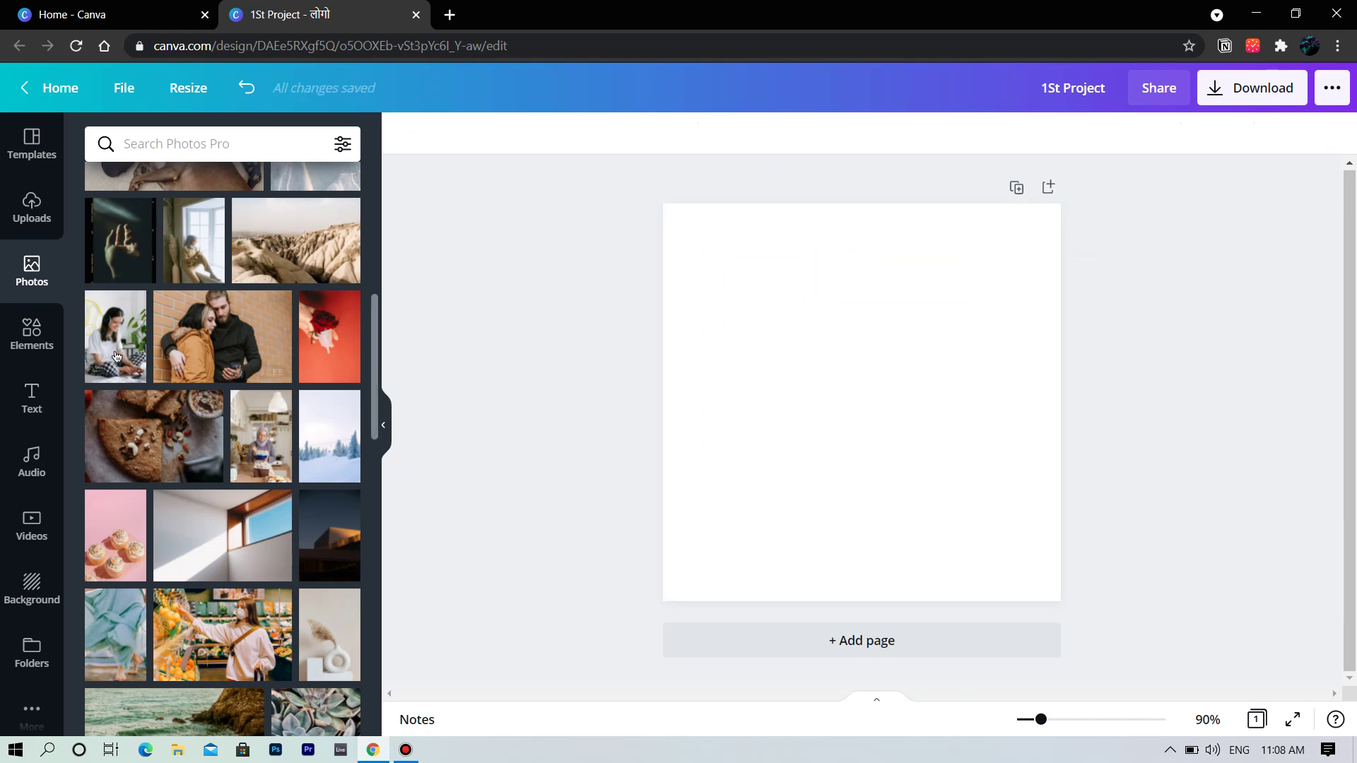
Step: Browse the design elements library through its shapes, frames, stickers and charts
{"action": "left_click", "coordinate": [37, 342]}
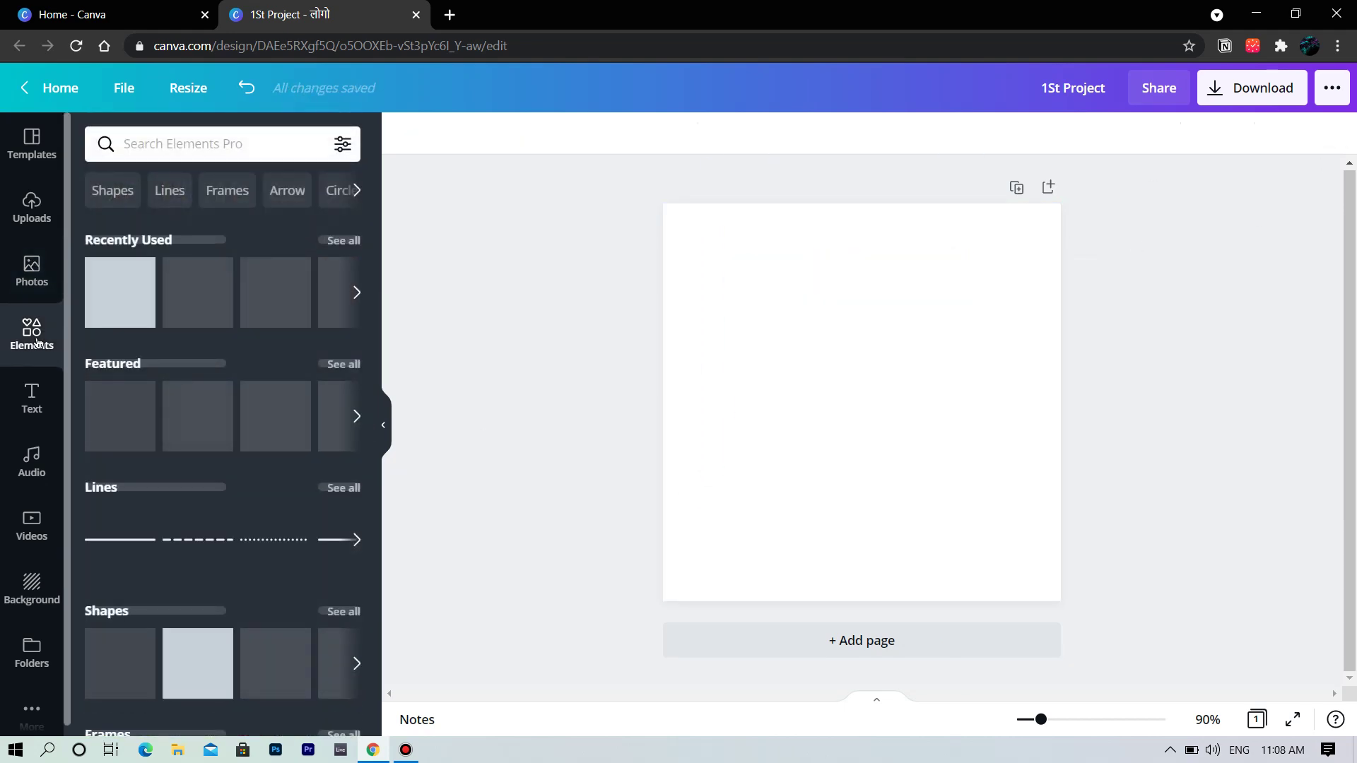
{"action": "scroll", "coordinate": [174, 415], "scroll_direction": "down", "scroll_amount": 10}
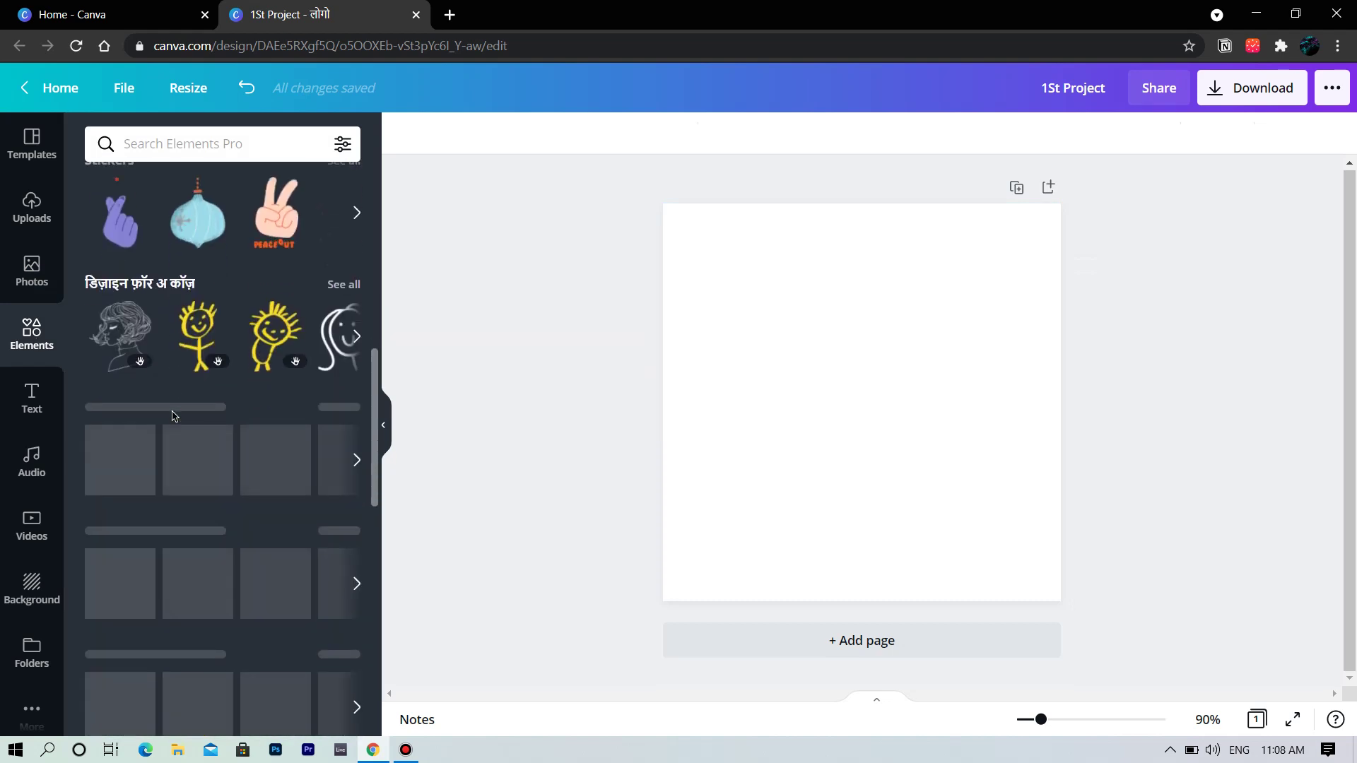
{"action": "scroll", "coordinate": [175, 415], "scroll_direction": "up", "scroll_amount": 3}
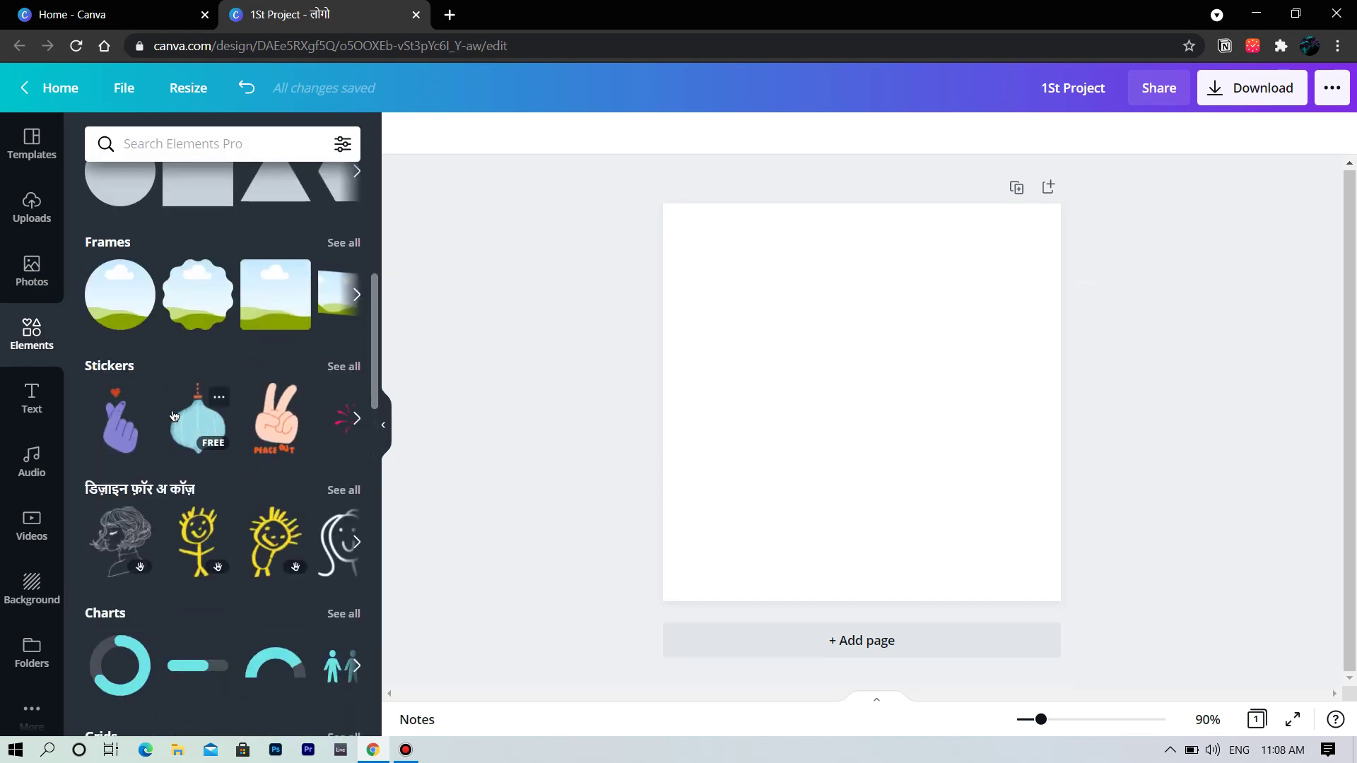
Step: Add the pink "WOW!" text design from the text library to the page
{"action": "left_click", "coordinate": [53, 393]}
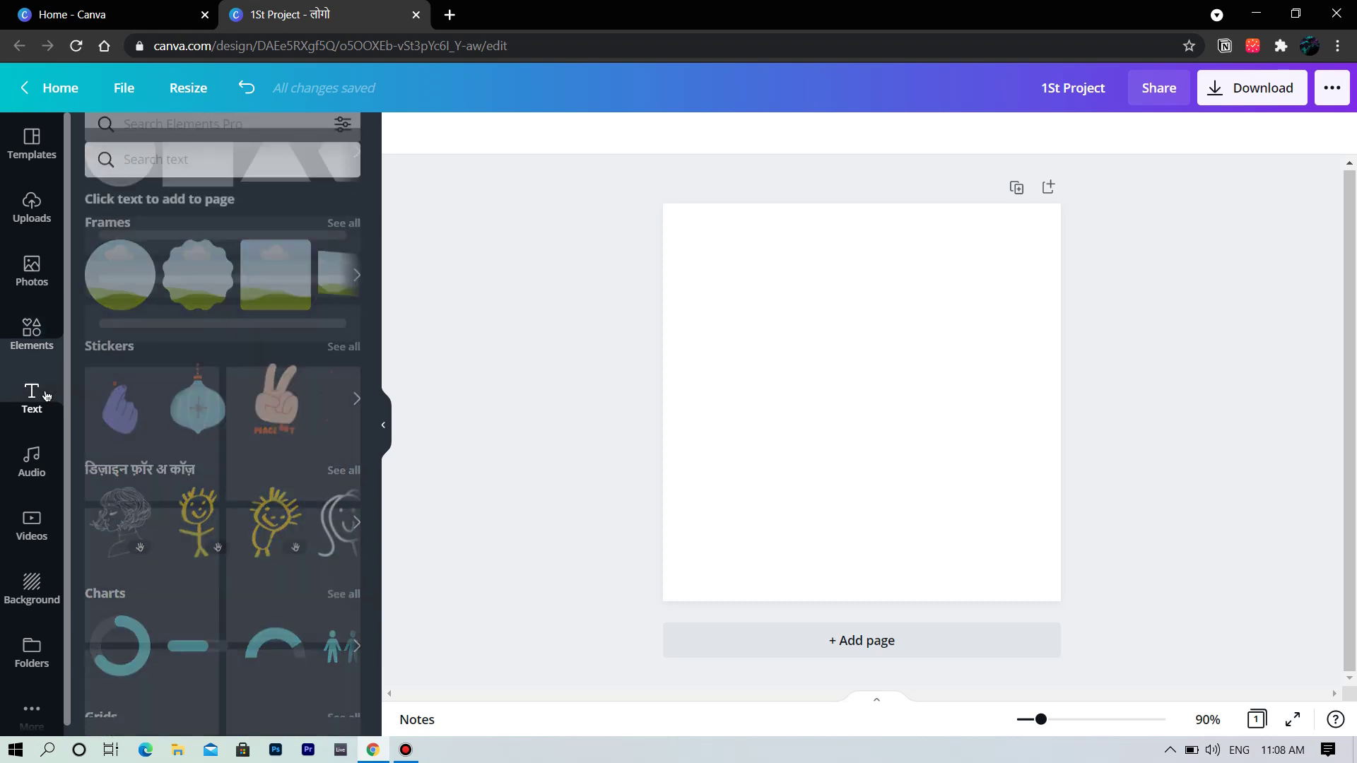
{"action": "scroll", "coordinate": [282, 453], "scroll_direction": "down", "scroll_amount": 8}
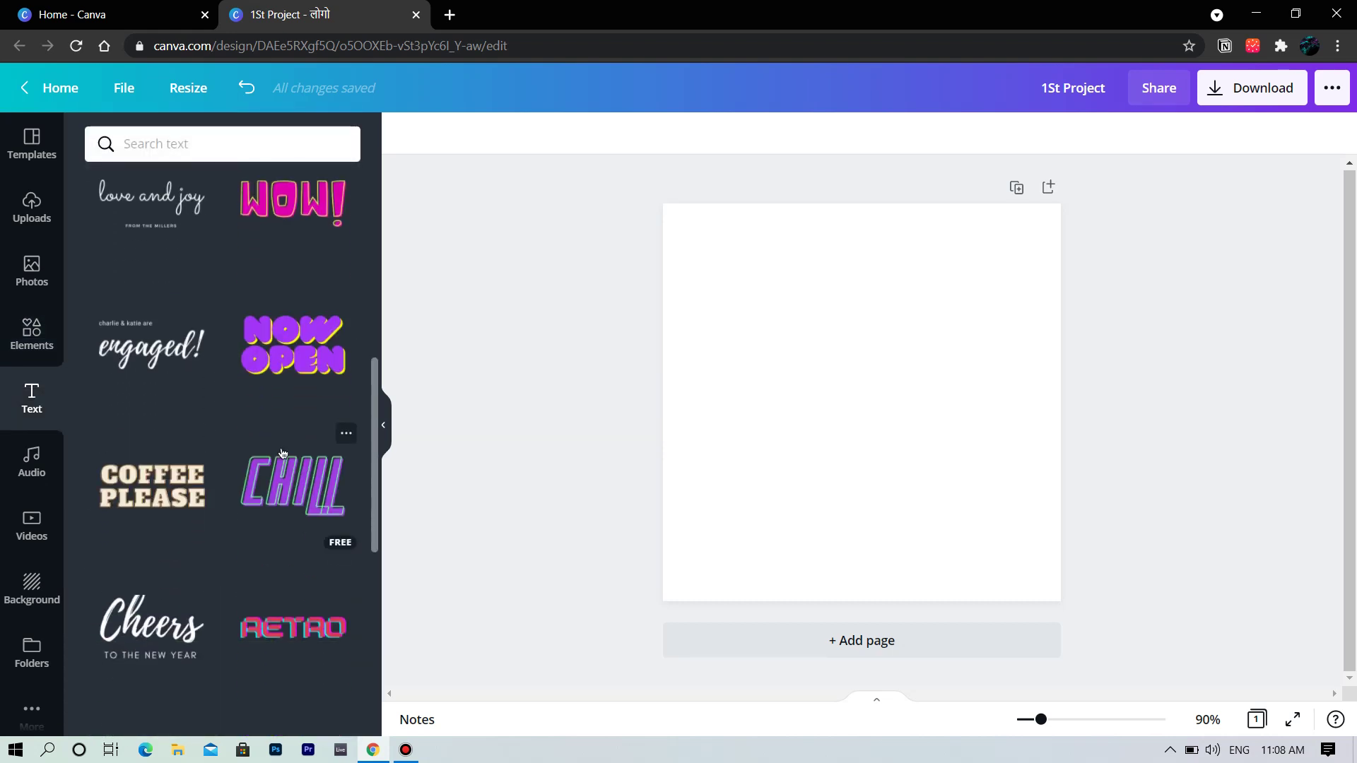
{"action": "scroll", "coordinate": [282, 453], "scroll_direction": "up", "scroll_amount": 1}
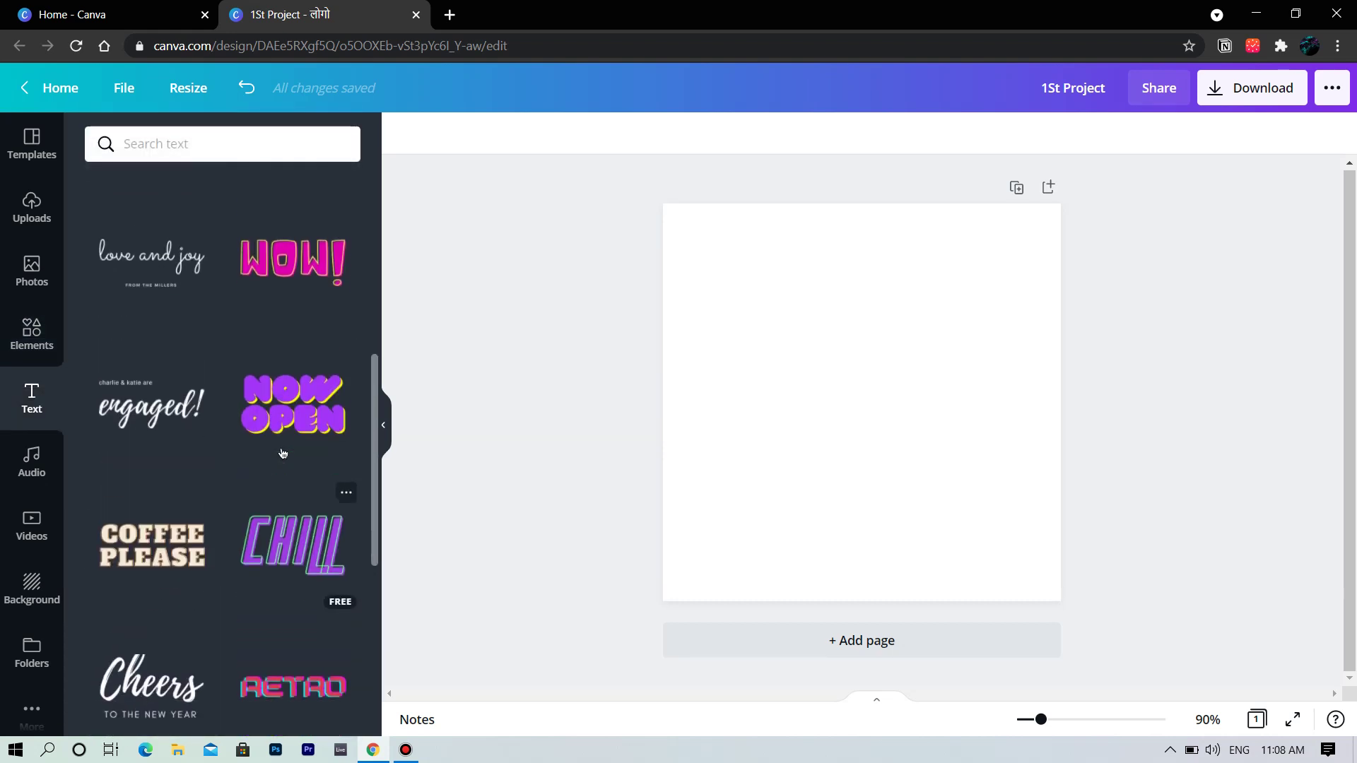
{"action": "left_click", "coordinate": [310, 285]}
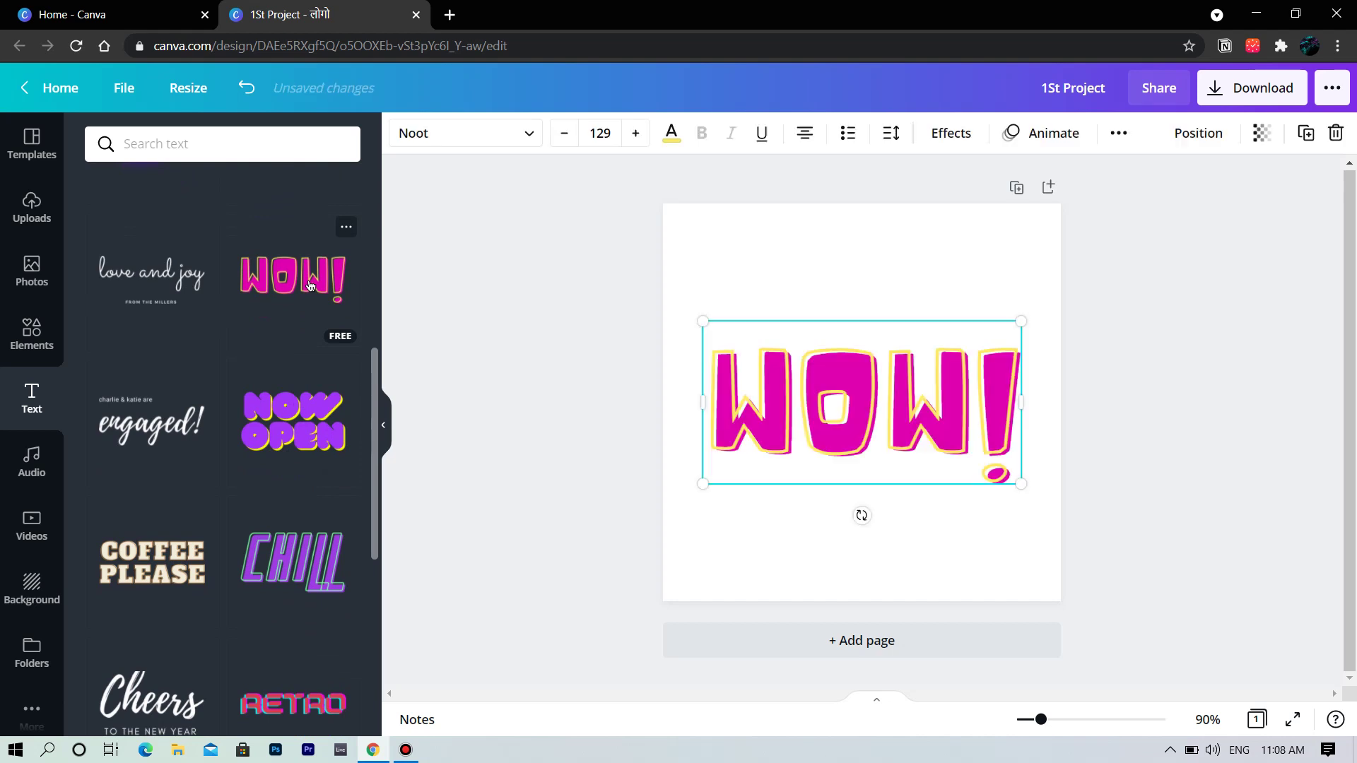
Step: Remove the exclamation mark from the text on the page so it reads "WOW"
{"action": "mouse_move", "coordinate": [862, 426]}
{"action": "left_mouse_down"}
{"action": "mouse_move", "coordinate": [868, 403]}
{"action": "mouse_move", "coordinate": [856, 423]}
{"action": "left_mouse_up"}
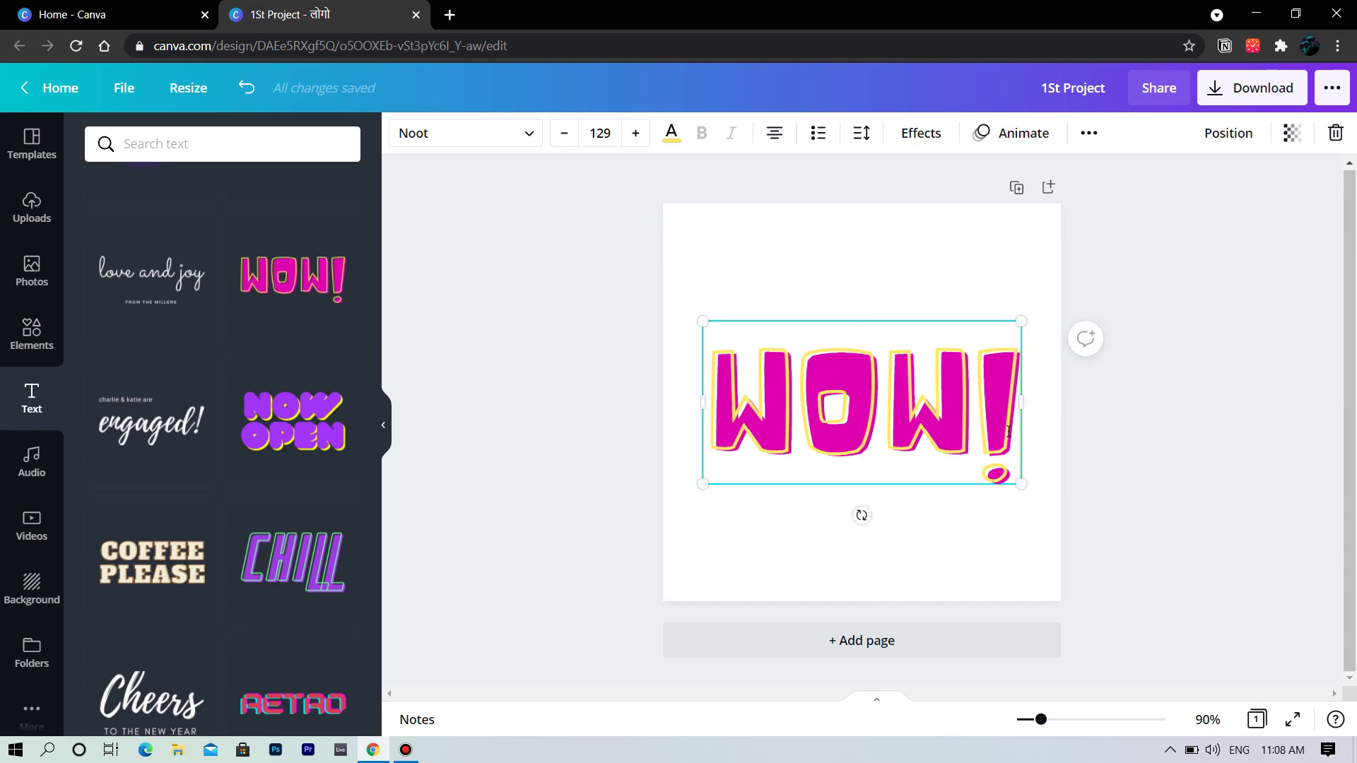
{"action": "left_click_drag", "start_coordinate": [1009, 431], "coordinate": [1009, 430]}
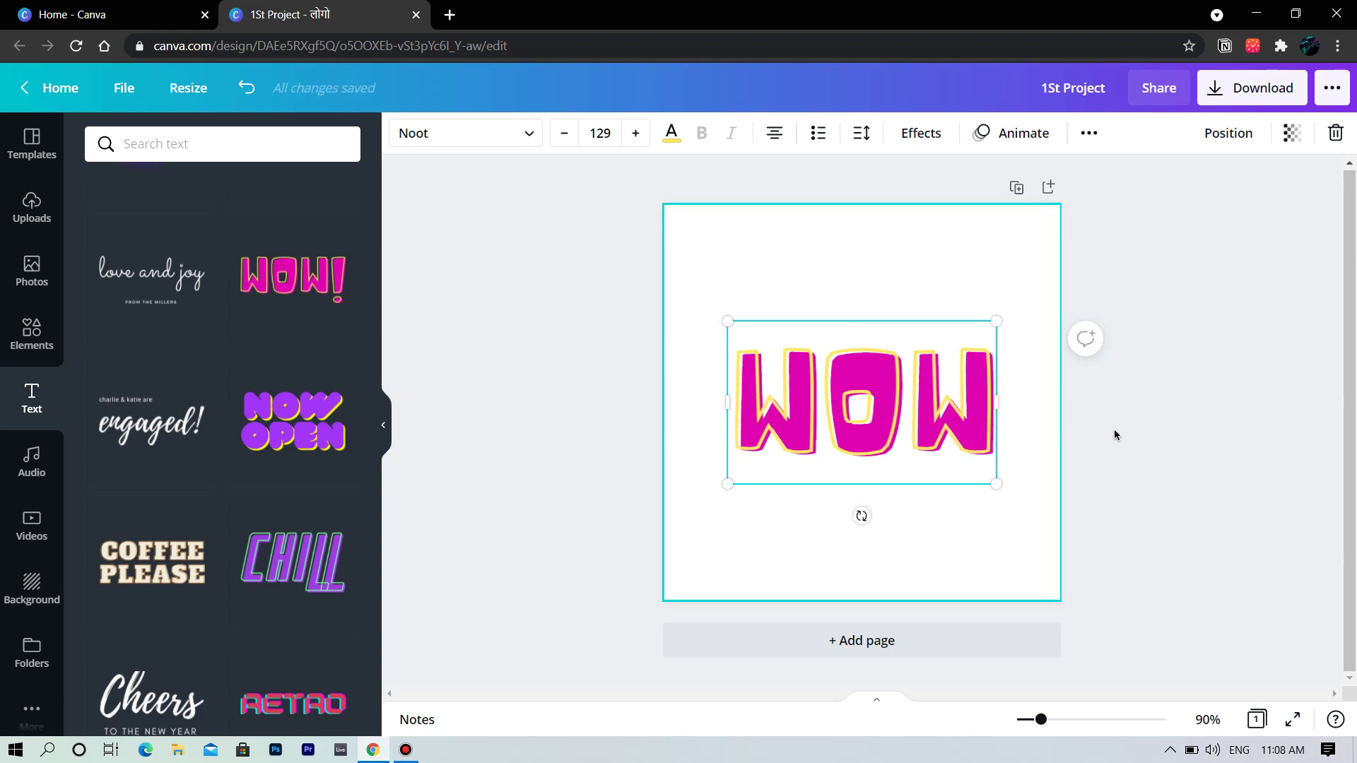
{"action": "left_click", "coordinate": [1155, 431]}
Step: Move the "WOW" text into the page's top-left corner and shrink it to about 82 by 50
{"action": "left_click", "coordinate": [810, 434]}
{"action": "left_click_drag", "start_coordinate": [866, 431], "coordinate": [802, 314]}
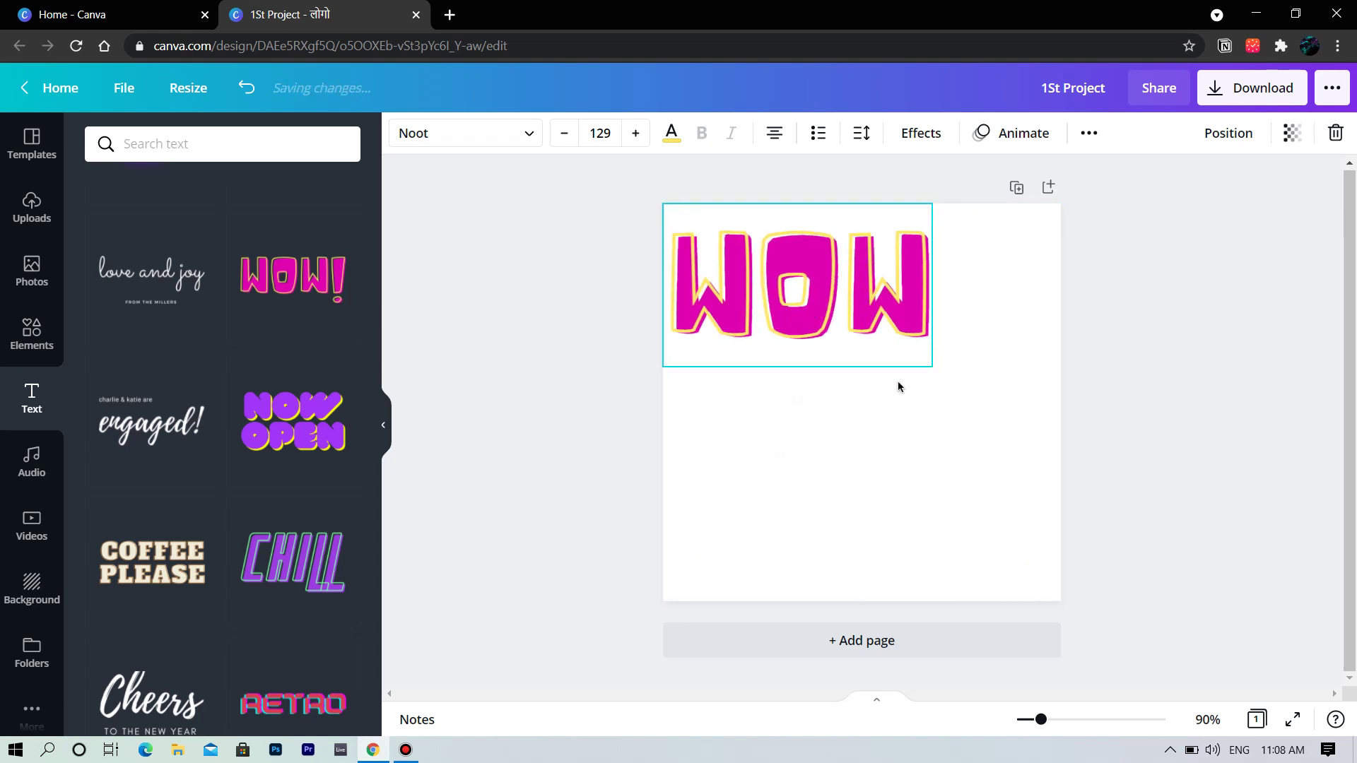
{"action": "left_click_drag", "start_coordinate": [933, 366], "coordinate": [690, 290]}
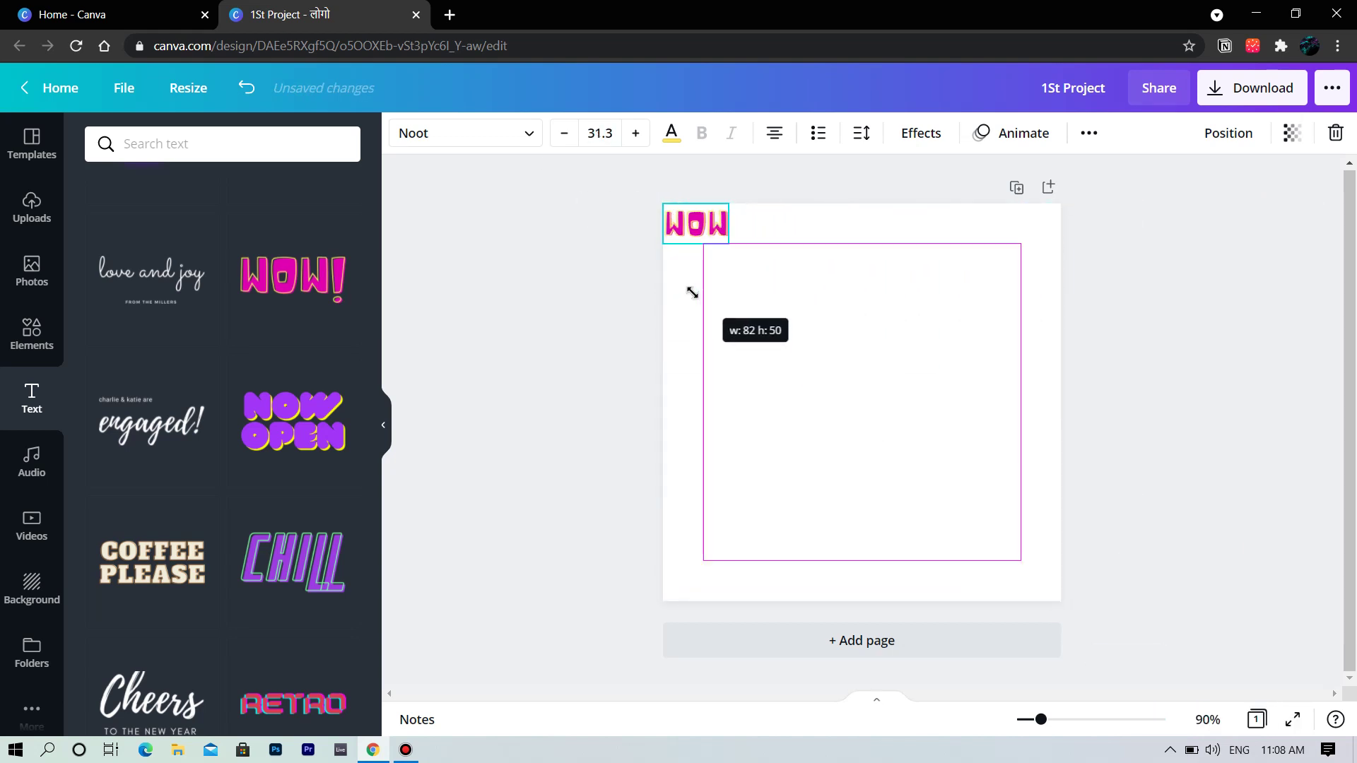
{"action": "left_click", "coordinate": [524, 227]}
Step: Delete the "WOW" text from the page
{"action": "left_click", "coordinate": [712, 237]}
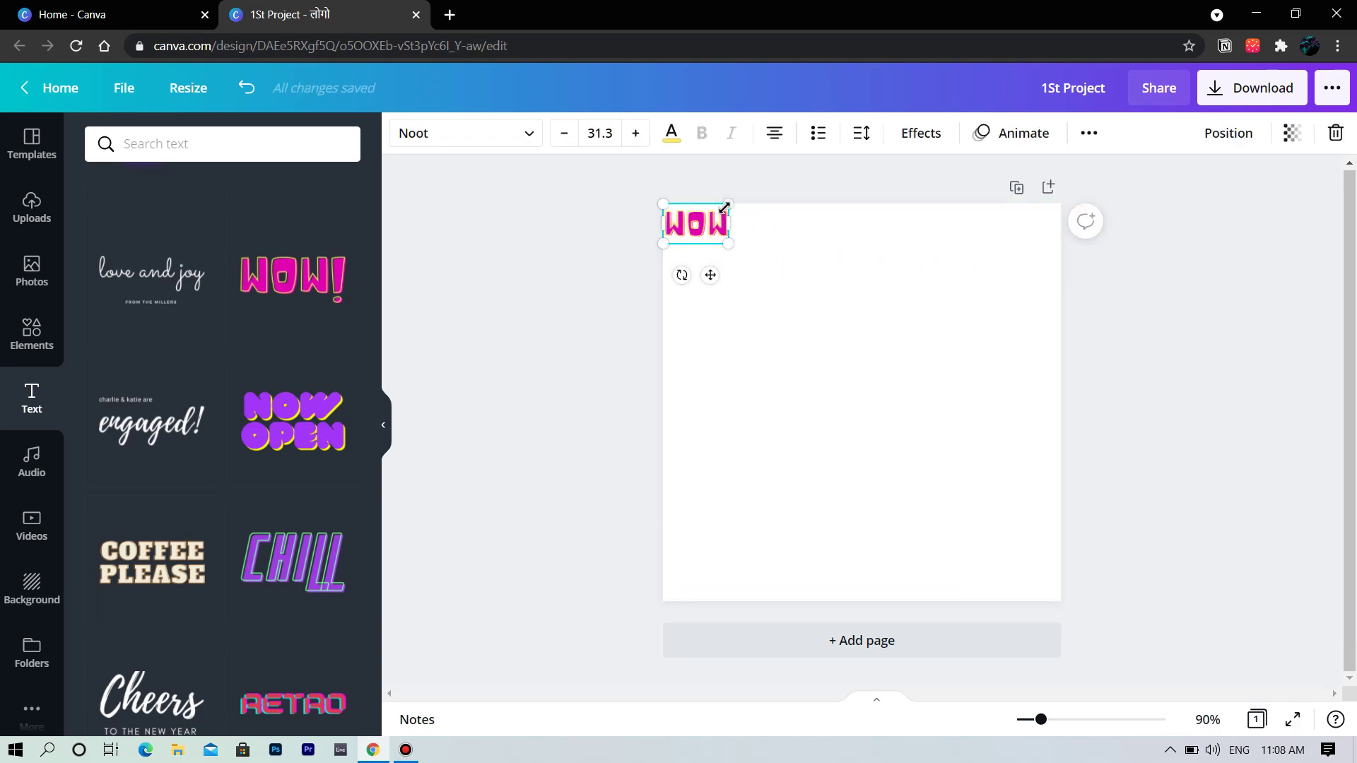
{"action": "left_click", "coordinate": [1334, 135]}
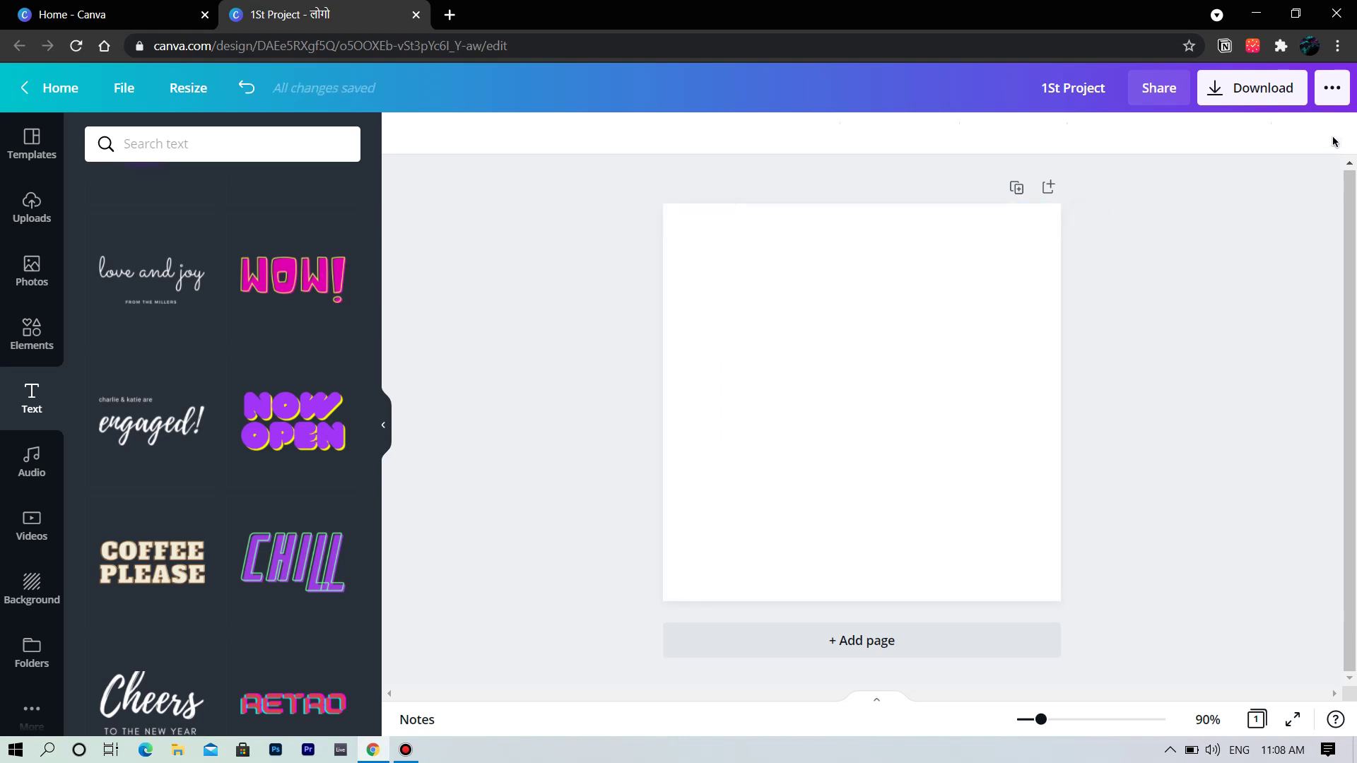
Step: Look through more ready-made text styles and open the audio library
{"action": "scroll", "coordinate": [203, 453], "scroll_direction": "up", "scroll_amount": 5}
{"action": "scroll", "coordinate": [203, 468], "scroll_direction": "down", "scroll_amount": 15}
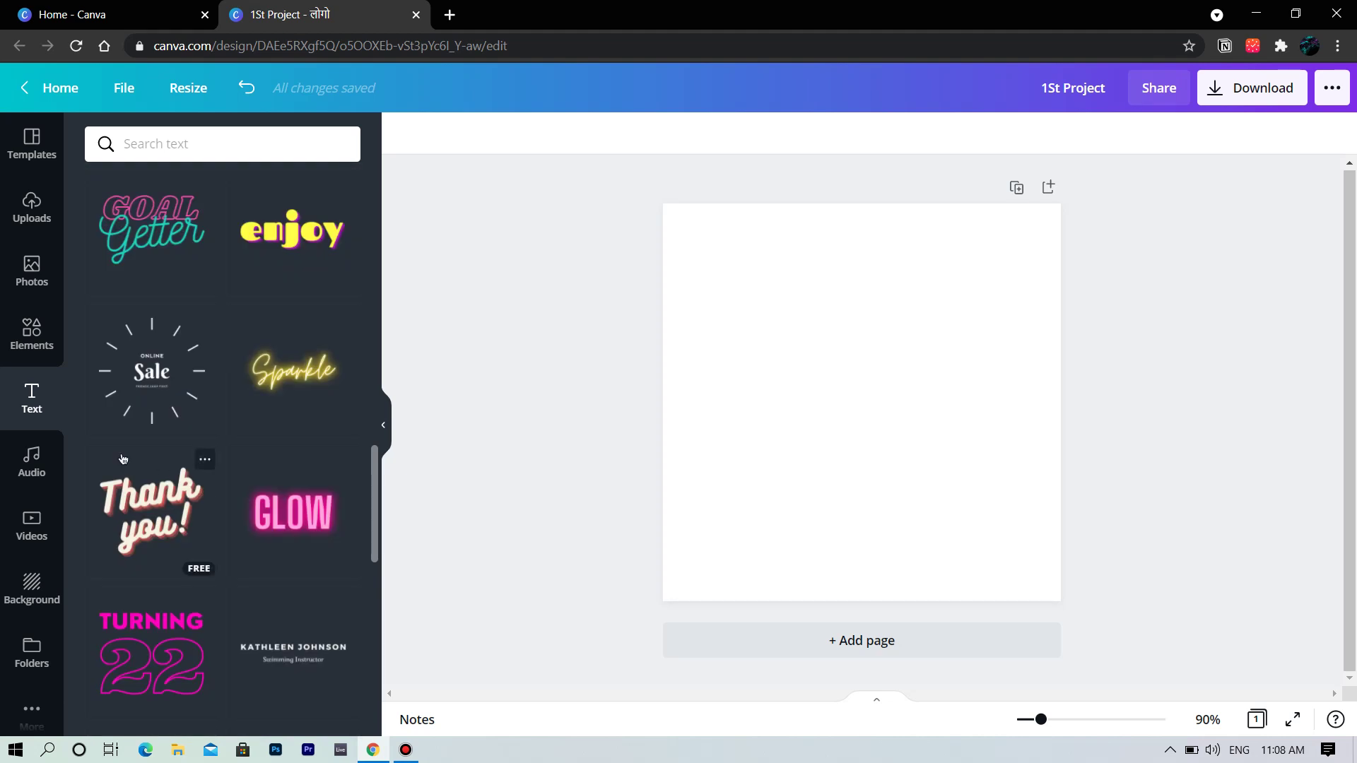
{"action": "left_click", "coordinate": [43, 472]}
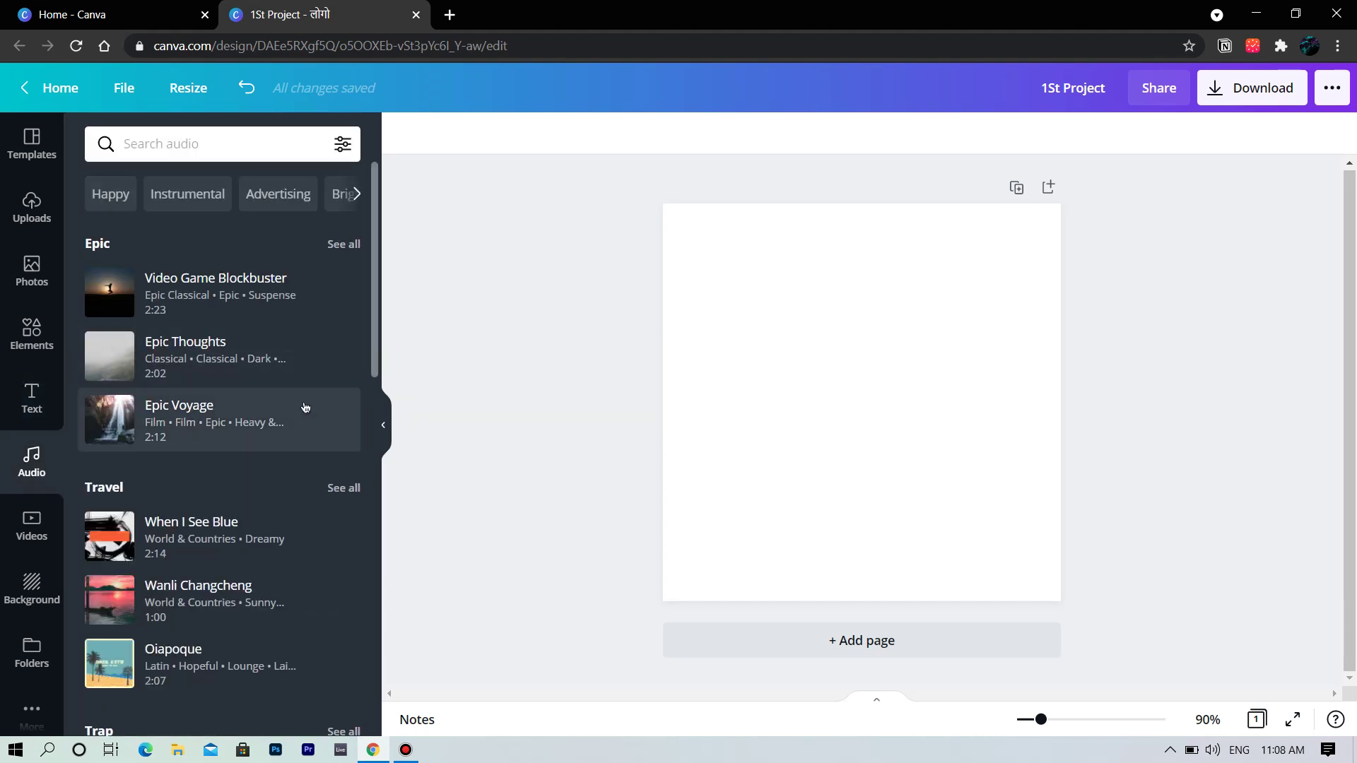
Step: Look through the track categories in the audio library
{"action": "scroll", "coordinate": [300, 410], "scroll_direction": "down", "scroll_amount": 12}
{"action": "scroll", "coordinate": [291, 413], "scroll_direction": "down", "scroll_amount": 8}
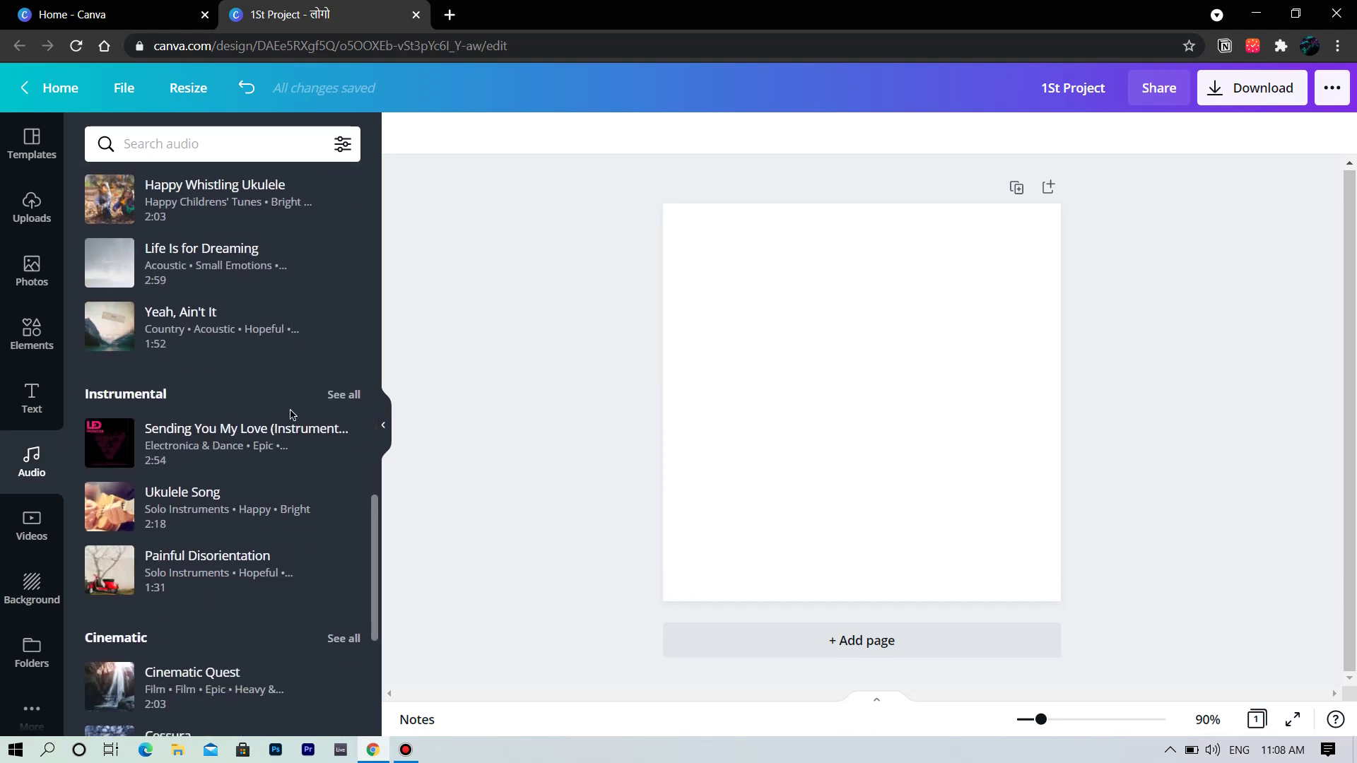
{"action": "scroll", "coordinate": [291, 413], "scroll_direction": "up", "scroll_amount": 20}
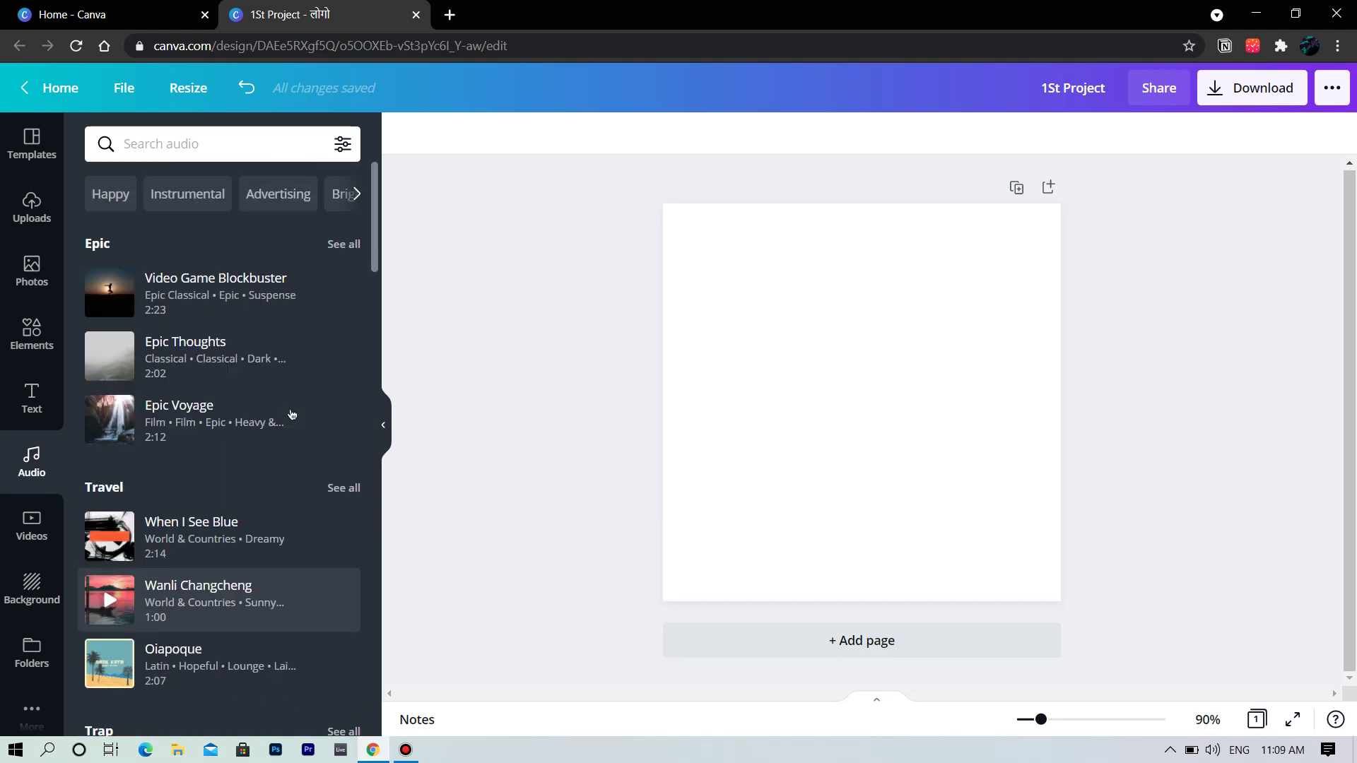
{"action": "scroll", "coordinate": [292, 414], "scroll_direction": "down", "scroll_amount": 20}
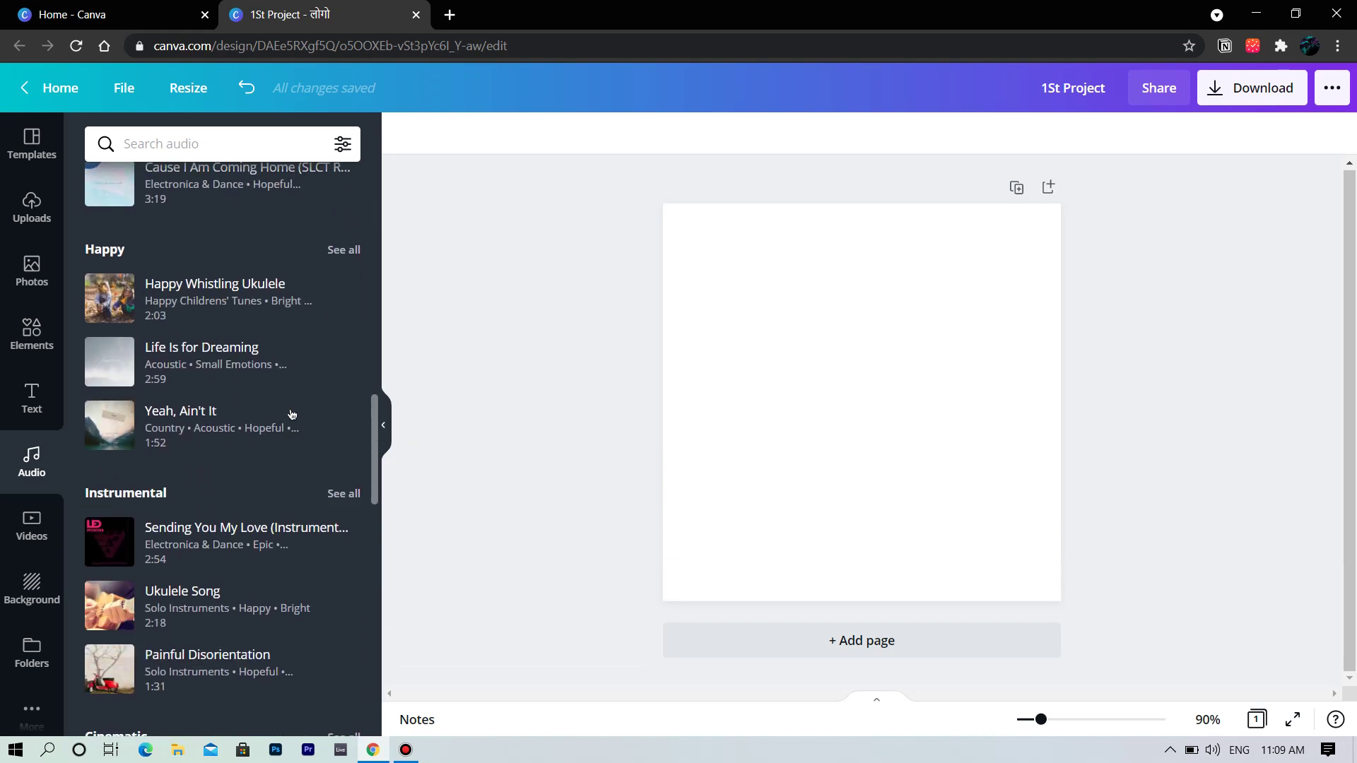
{"action": "scroll", "coordinate": [290, 415], "scroll_direction": "down", "scroll_amount": 1}
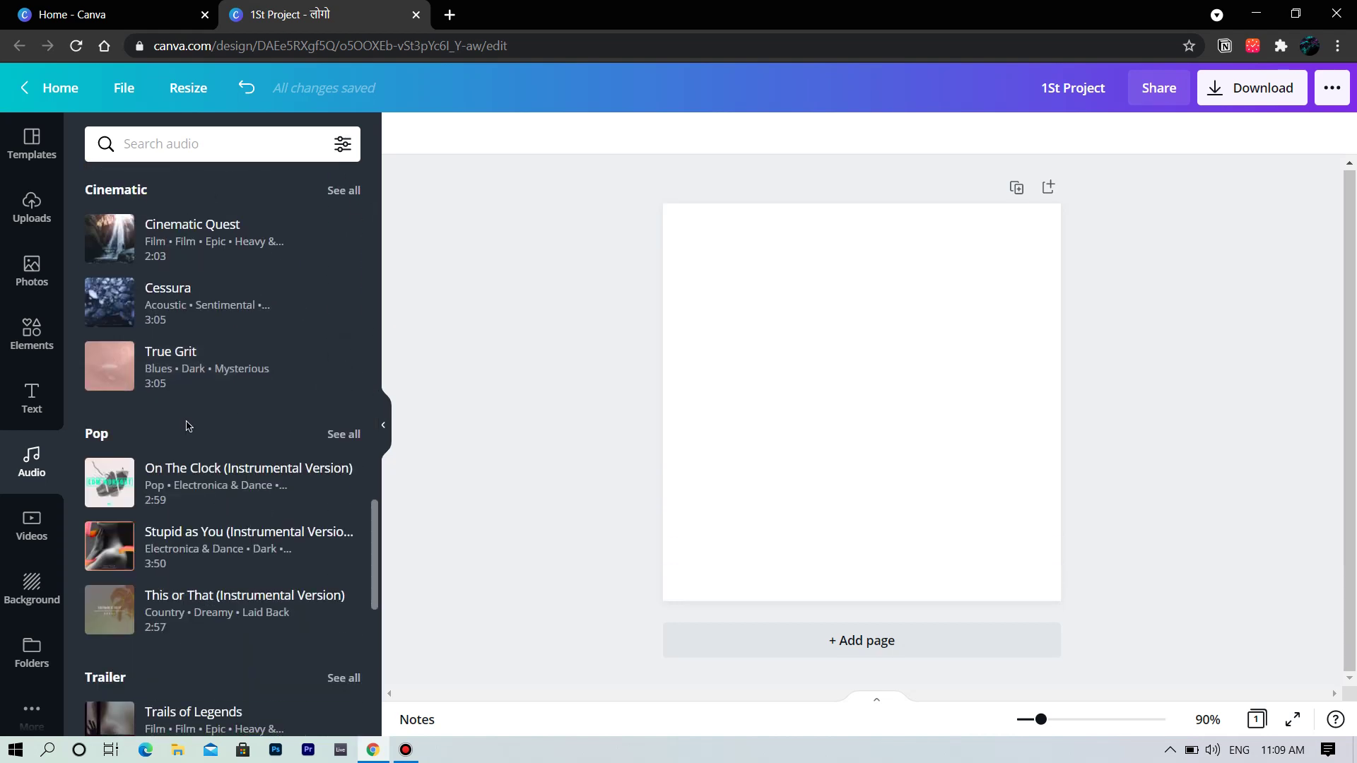
Step: Add the 14-second grapevine clip from the Food category of the video library to the page
{"action": "left_click", "coordinate": [31, 526]}
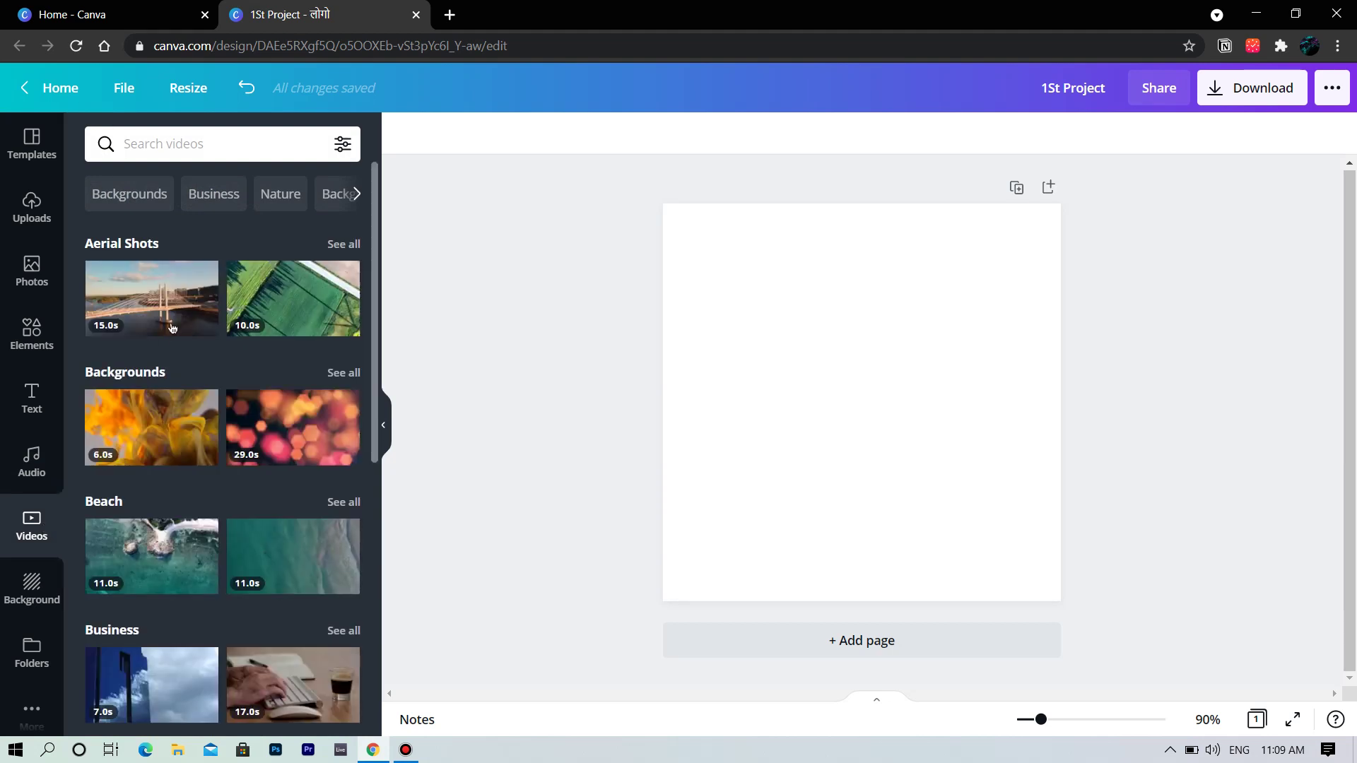
{"action": "scroll", "coordinate": [176, 324], "scroll_direction": "down", "scroll_amount": 7}
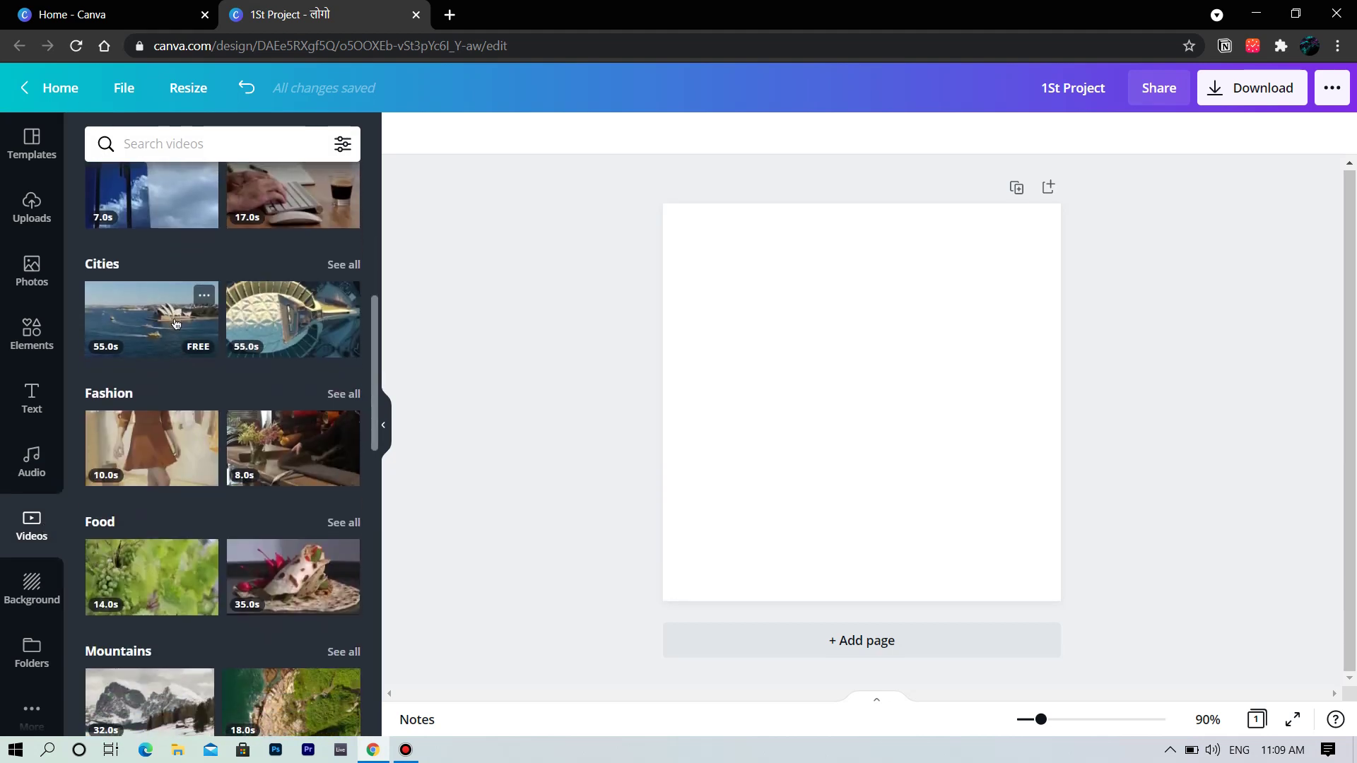
{"action": "left_click", "coordinate": [141, 582]}
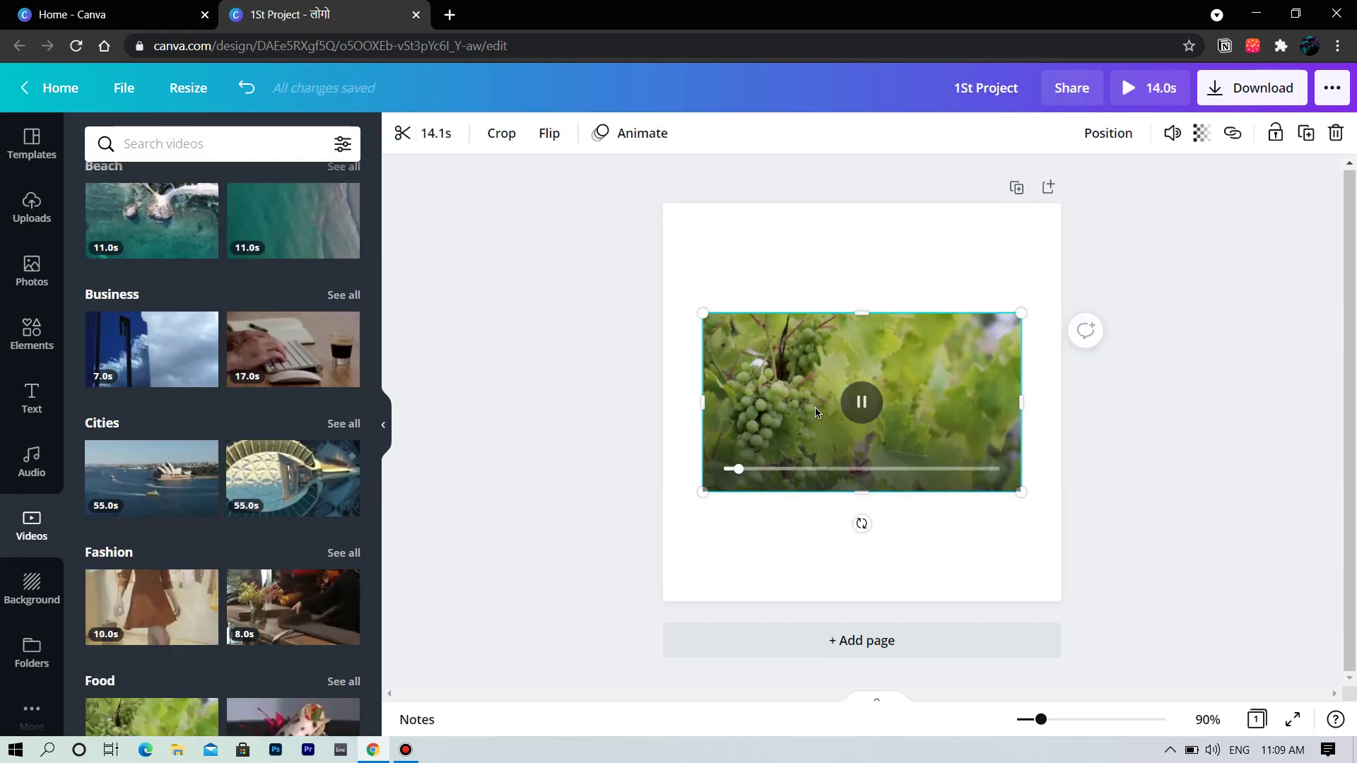
{"action": "key", "text": "XF86AudioRaiseVolume"}
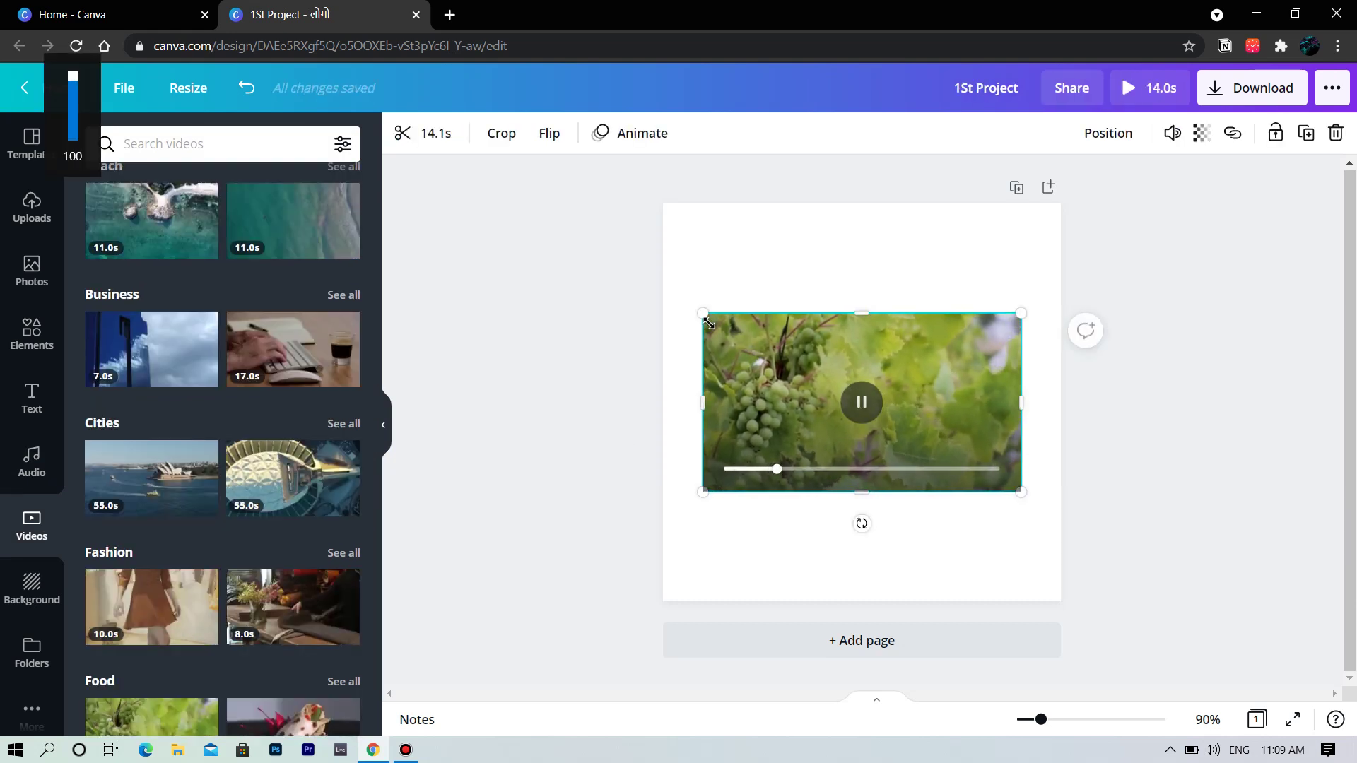
Step: Enlarge the grapevine video to span the full width of the page and hide the video library
{"action": "left_click_drag", "start_coordinate": [692, 294], "coordinate": [668, 268]}
{"action": "left_click_drag", "start_coordinate": [1029, 497], "coordinate": [1059, 524]}
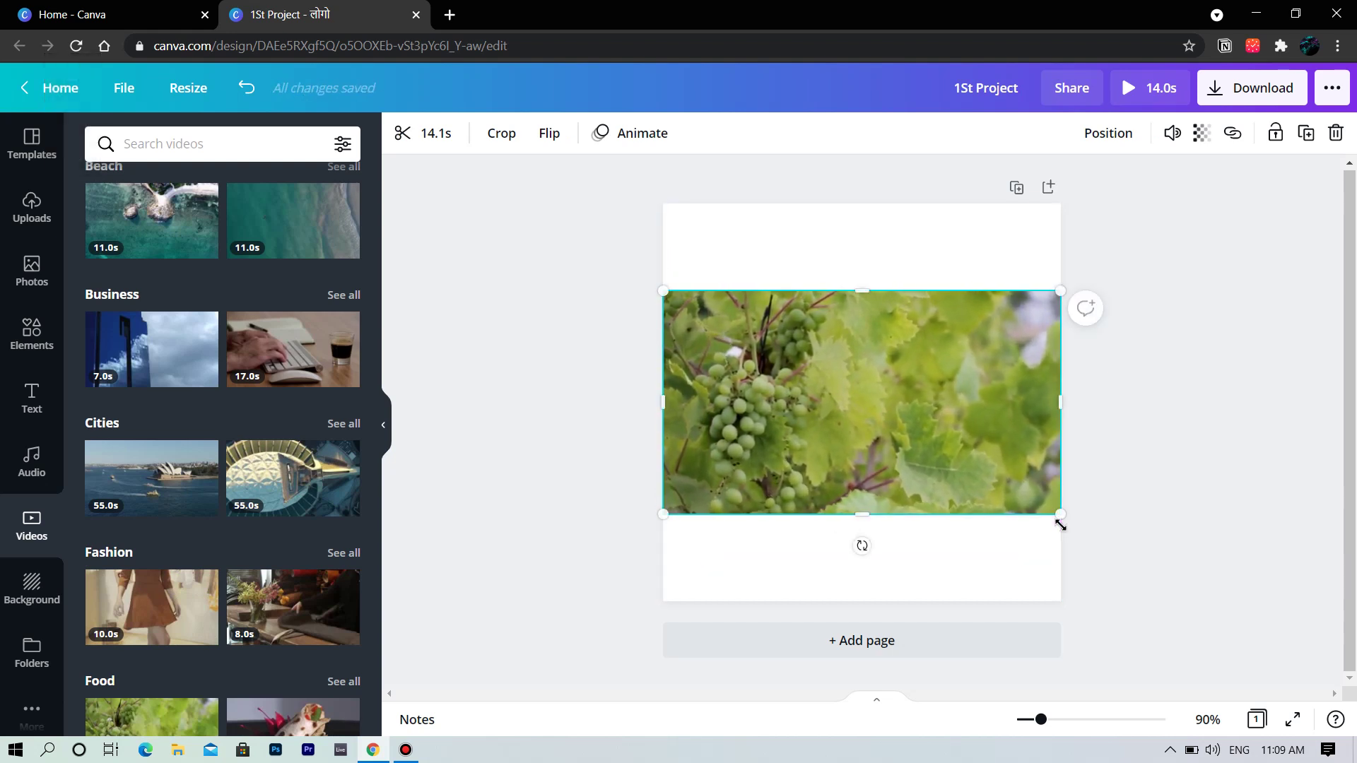
{"action": "left_click", "coordinate": [384, 425]}
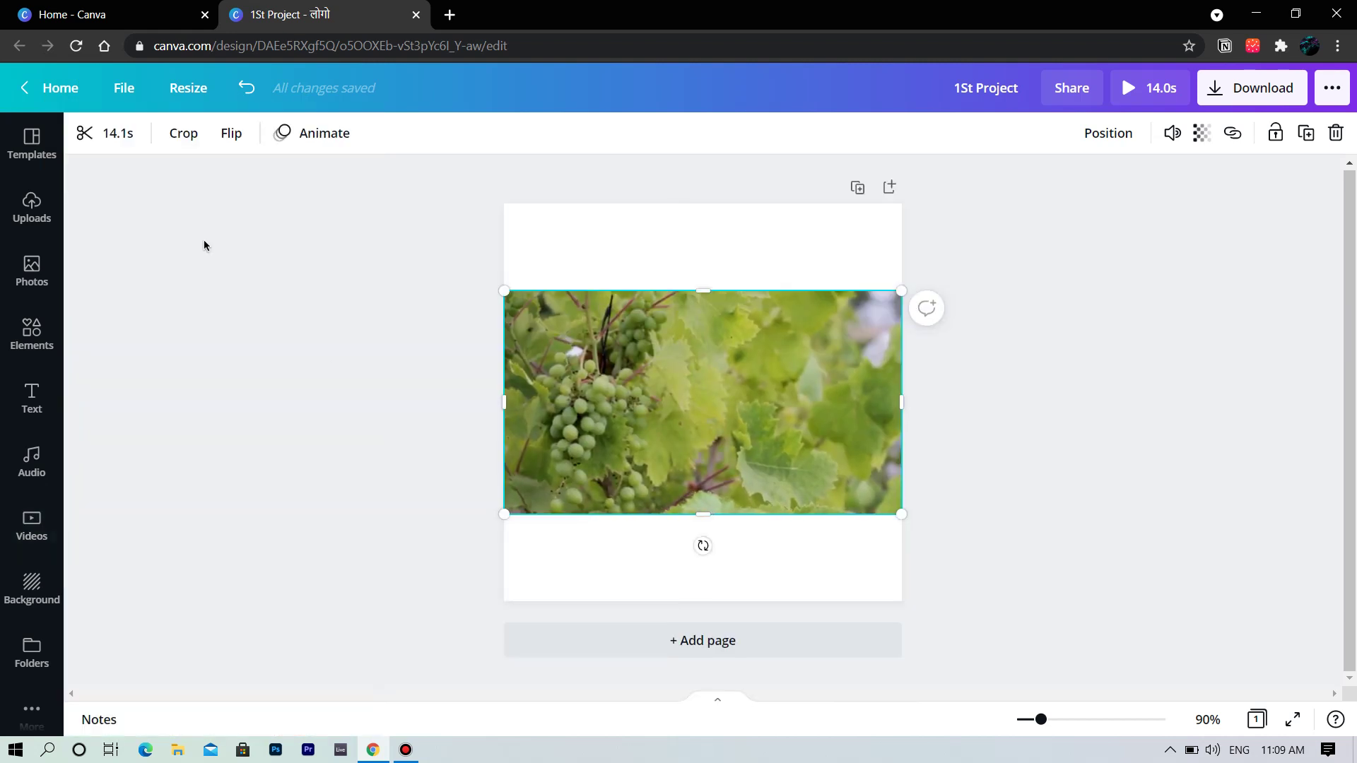
Step: Trim the grapevine video at both ends to a 5.7-second clip that starts at 4.8 s
{"action": "left_click", "coordinate": [103, 137]}
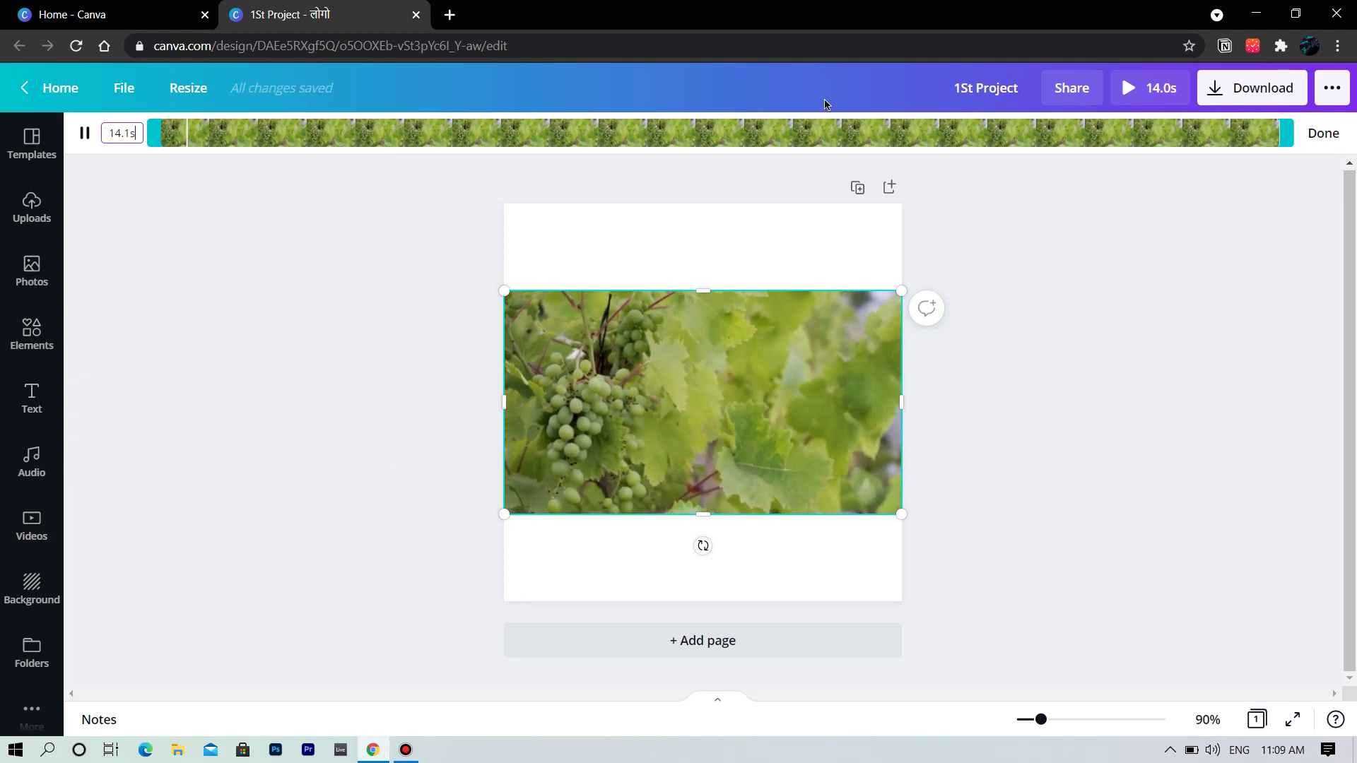
{"action": "left_click_drag", "start_coordinate": [1286, 134], "coordinate": [966, 153]}
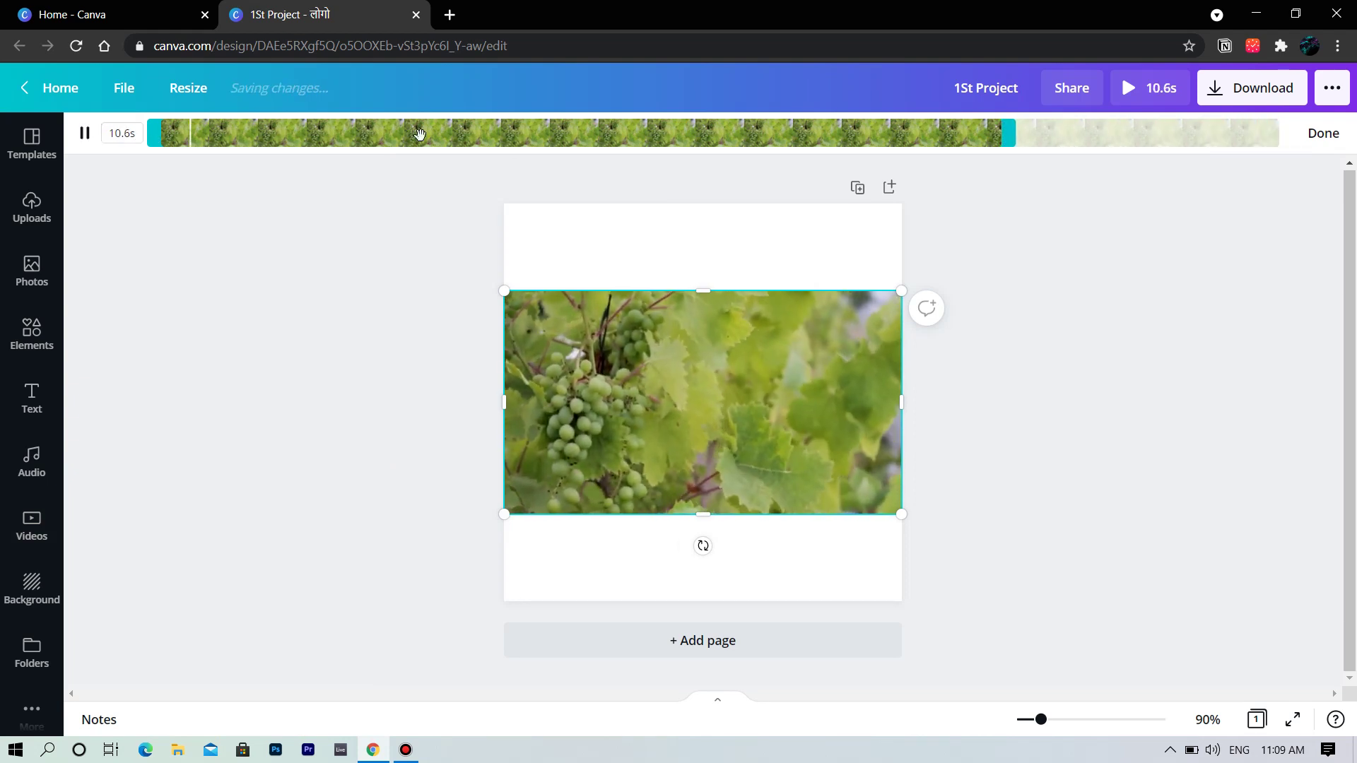
{"action": "left_click_drag", "start_coordinate": [157, 130], "coordinate": [539, 200]}
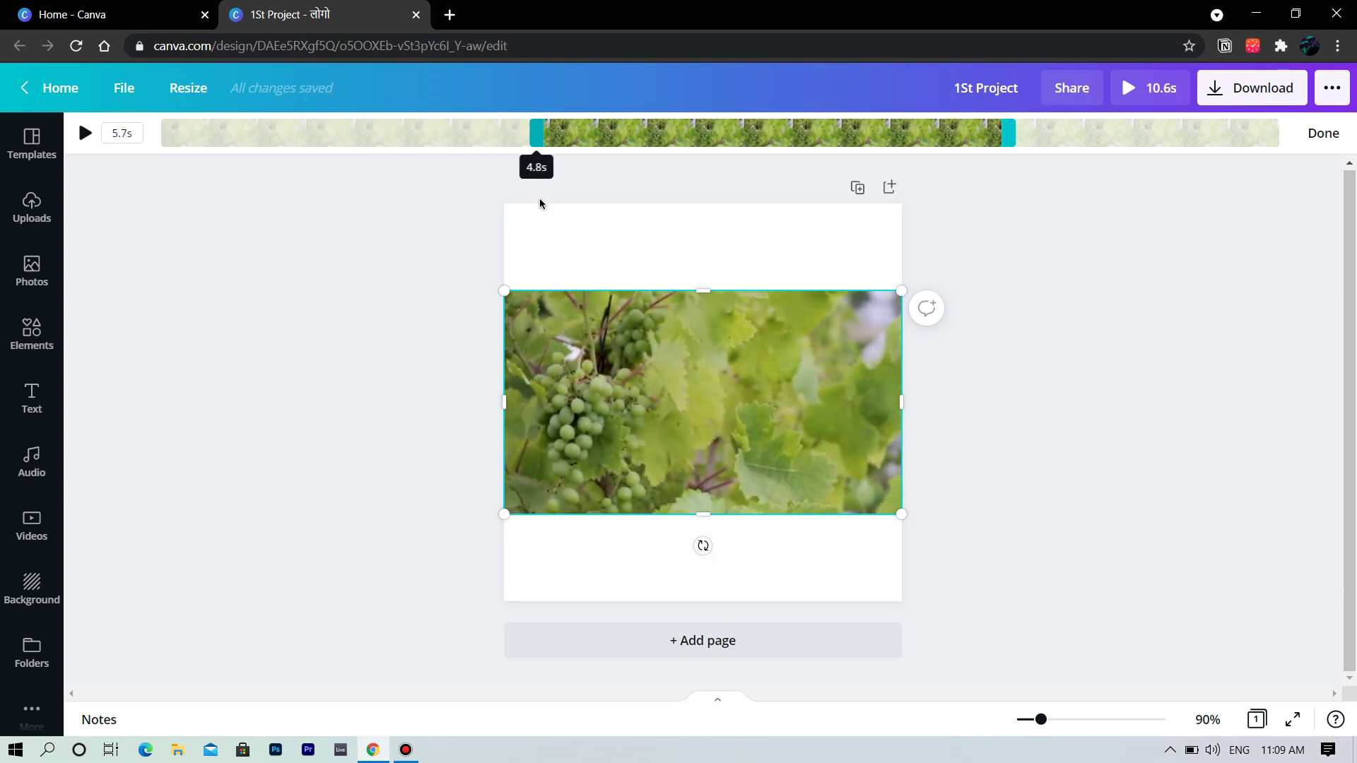
{"action": "left_click", "coordinate": [1324, 138]}
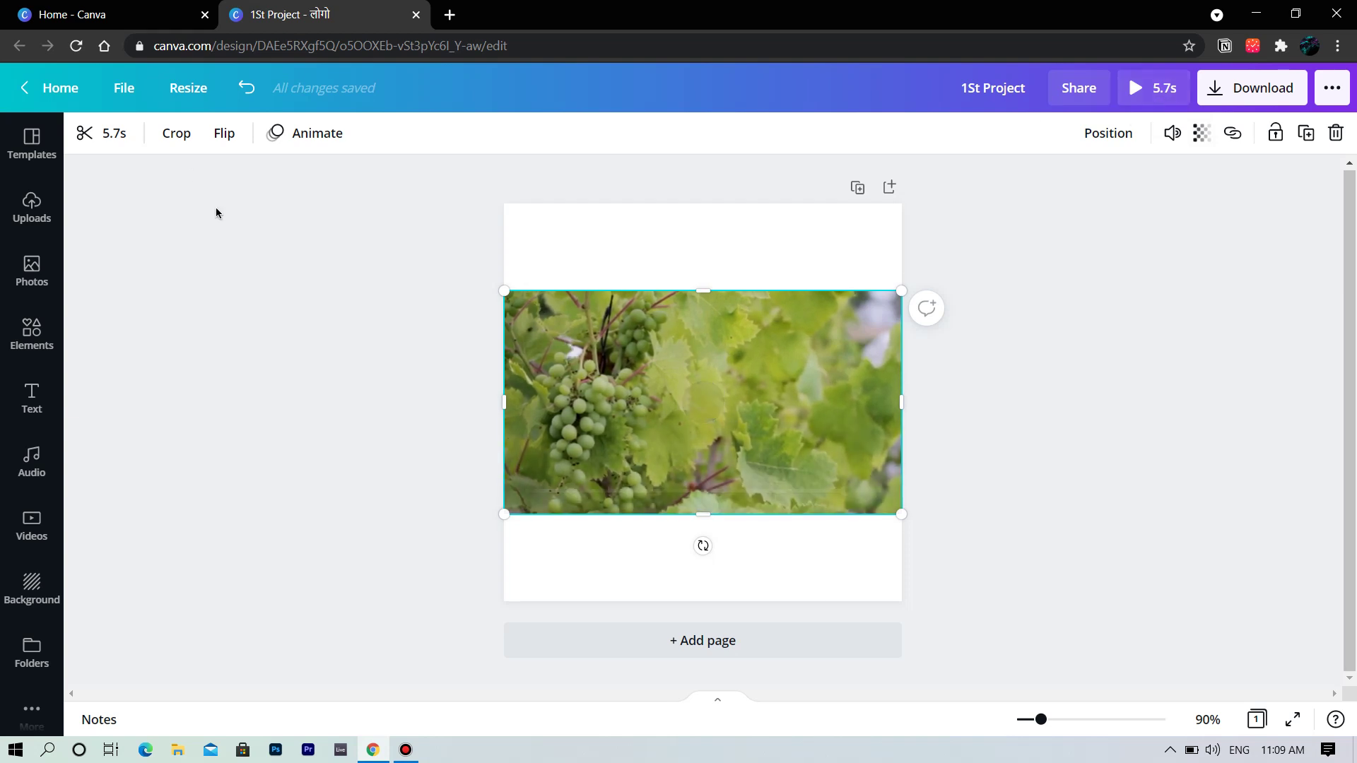
Step: Crop a thin strip off the video's upper and lower edges and move the video to the top of the page
{"action": "left_click", "coordinate": [176, 135]}
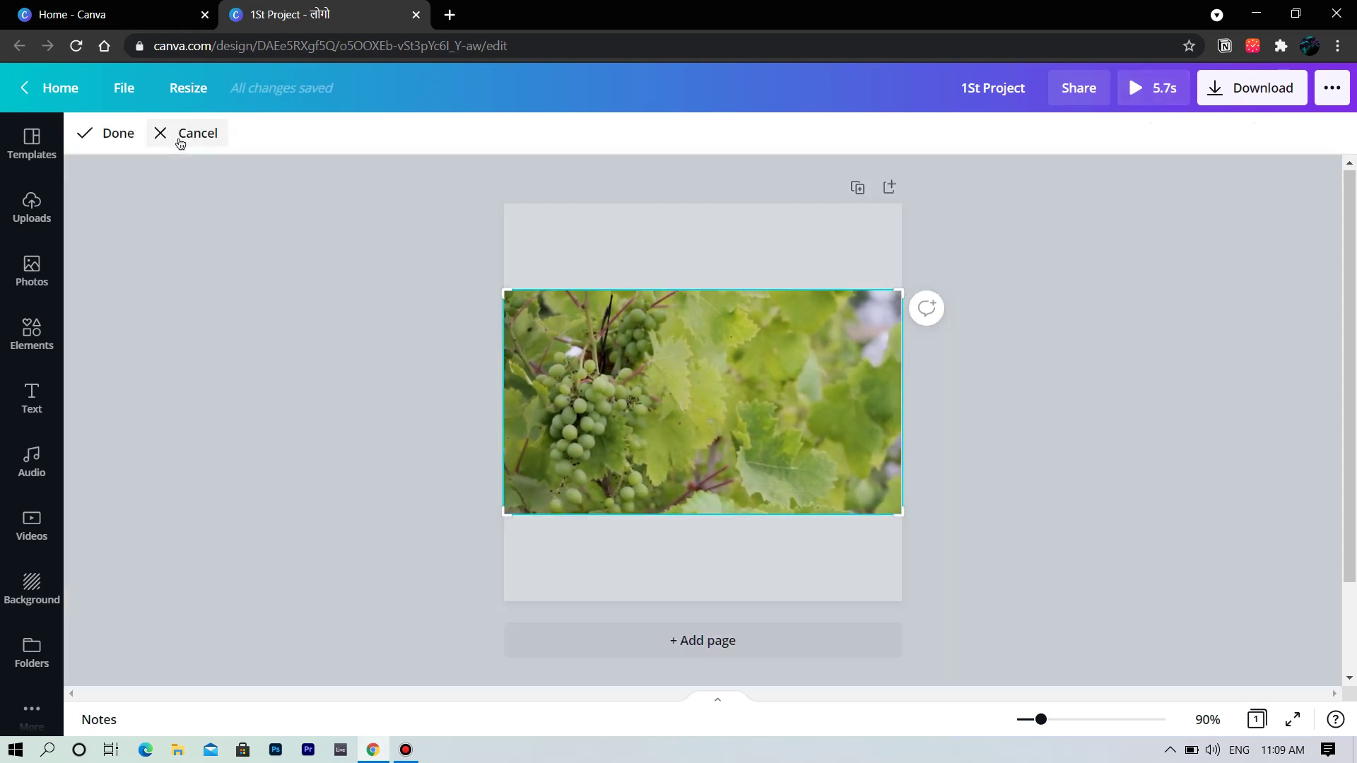
{"action": "left_click_drag", "start_coordinate": [499, 287], "coordinate": [476, 309]}
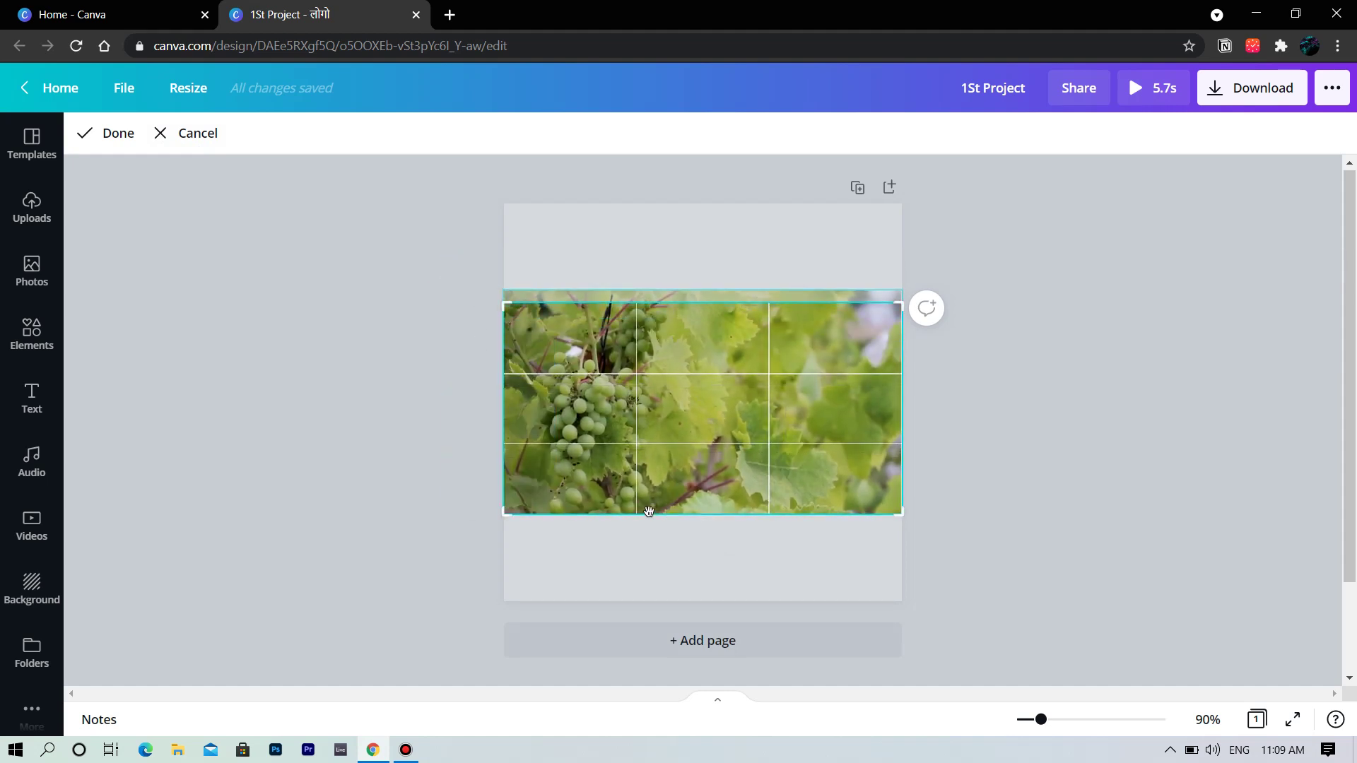
{"action": "left_click_drag", "start_coordinate": [509, 511], "coordinate": [483, 494]}
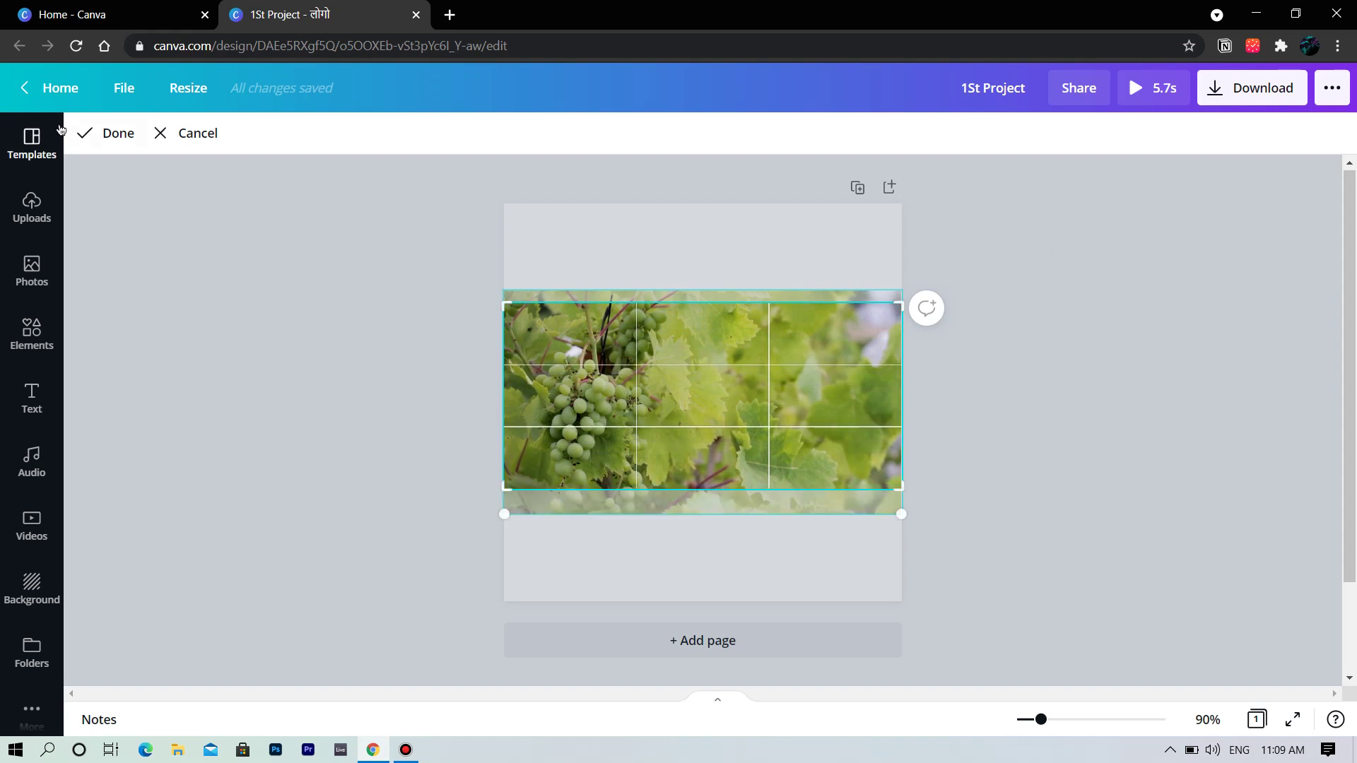
{"action": "left_click", "coordinate": [106, 133]}
{"action": "left_click_drag", "start_coordinate": [639, 413], "coordinate": [637, 296]}
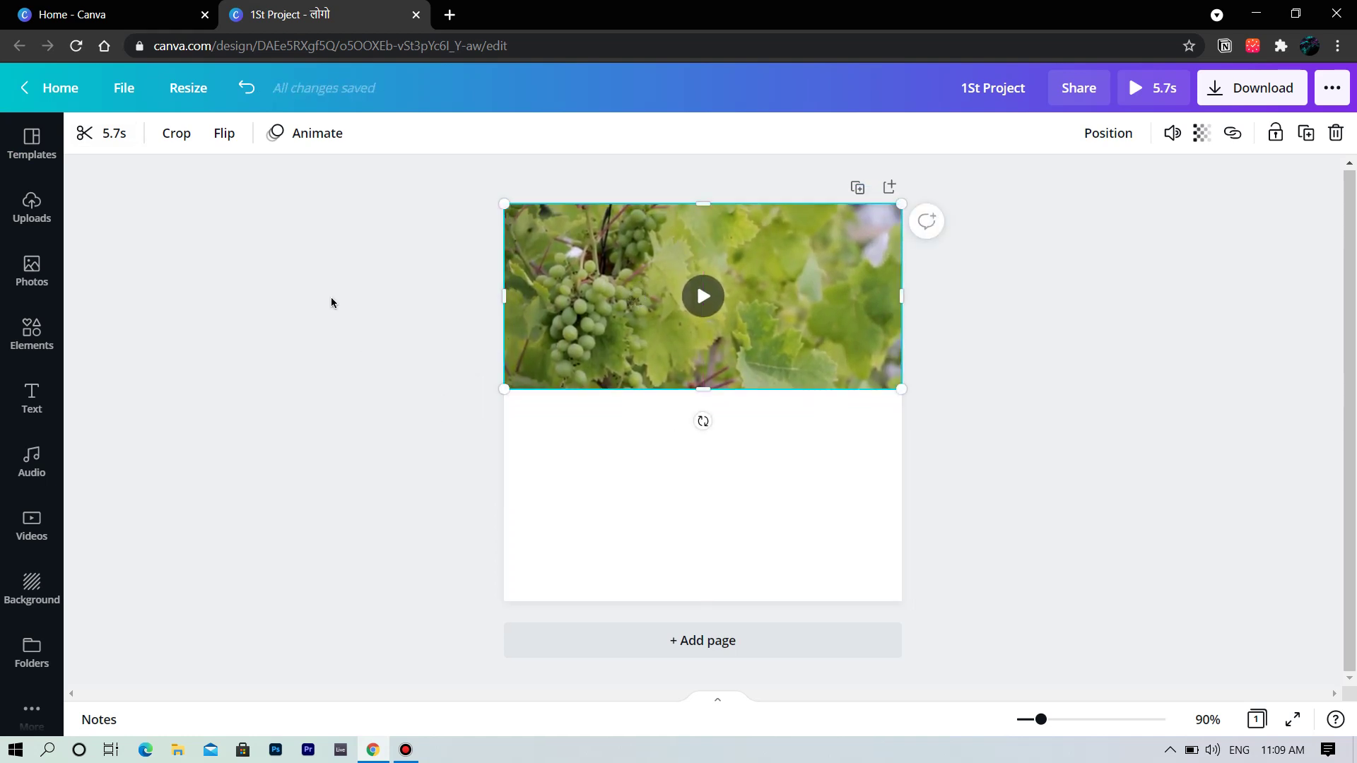
Step: Try flipping the video horizontally and vertically, reversing each flip
{"action": "left_click", "coordinate": [211, 135]}
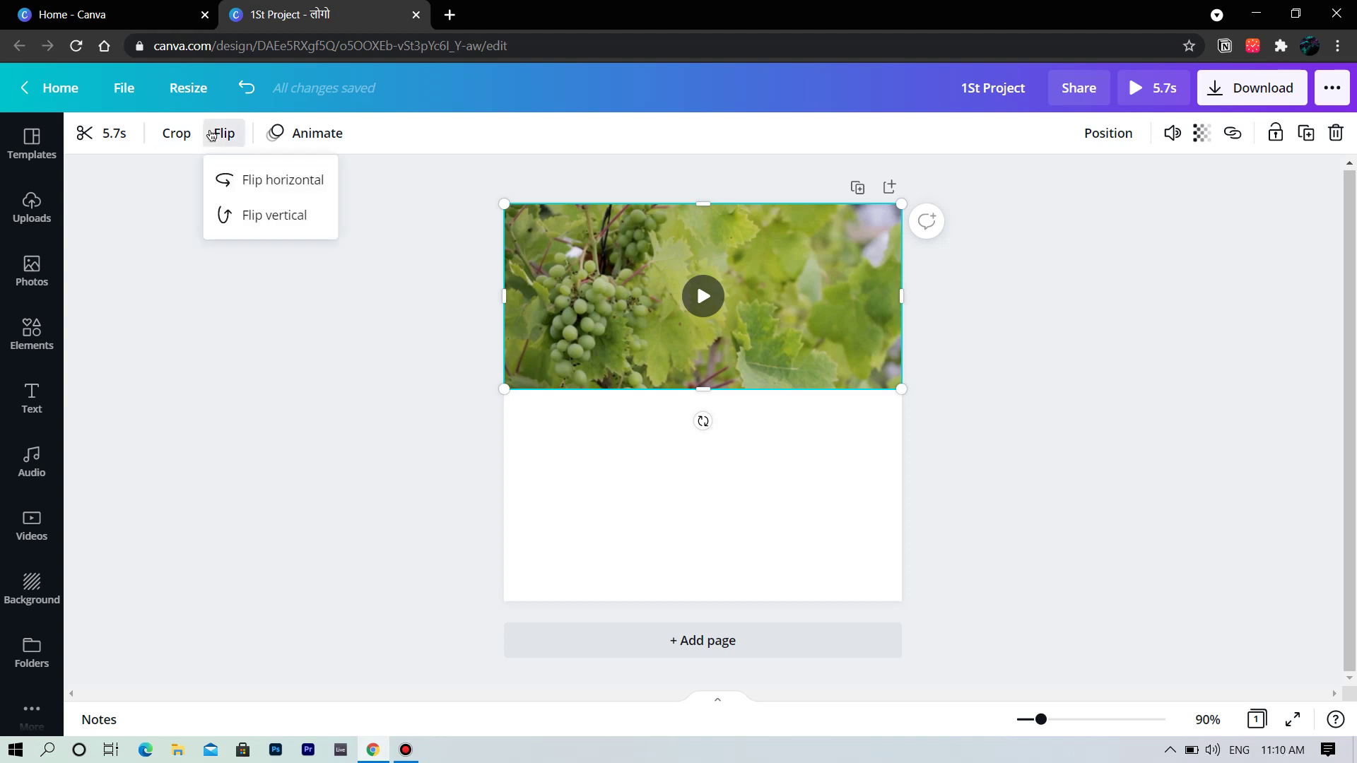
{"action": "left_click", "coordinate": [255, 182]}
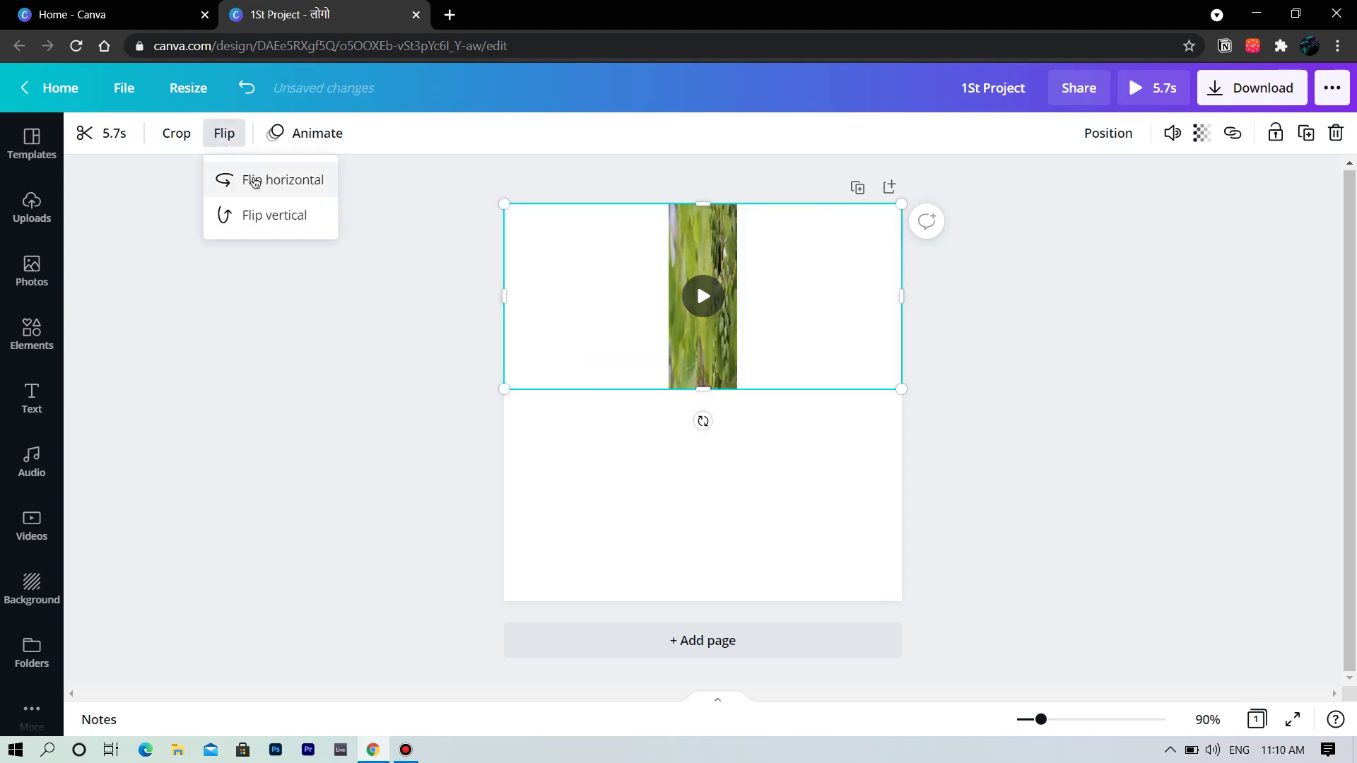
{"action": "left_click", "coordinate": [254, 182]}
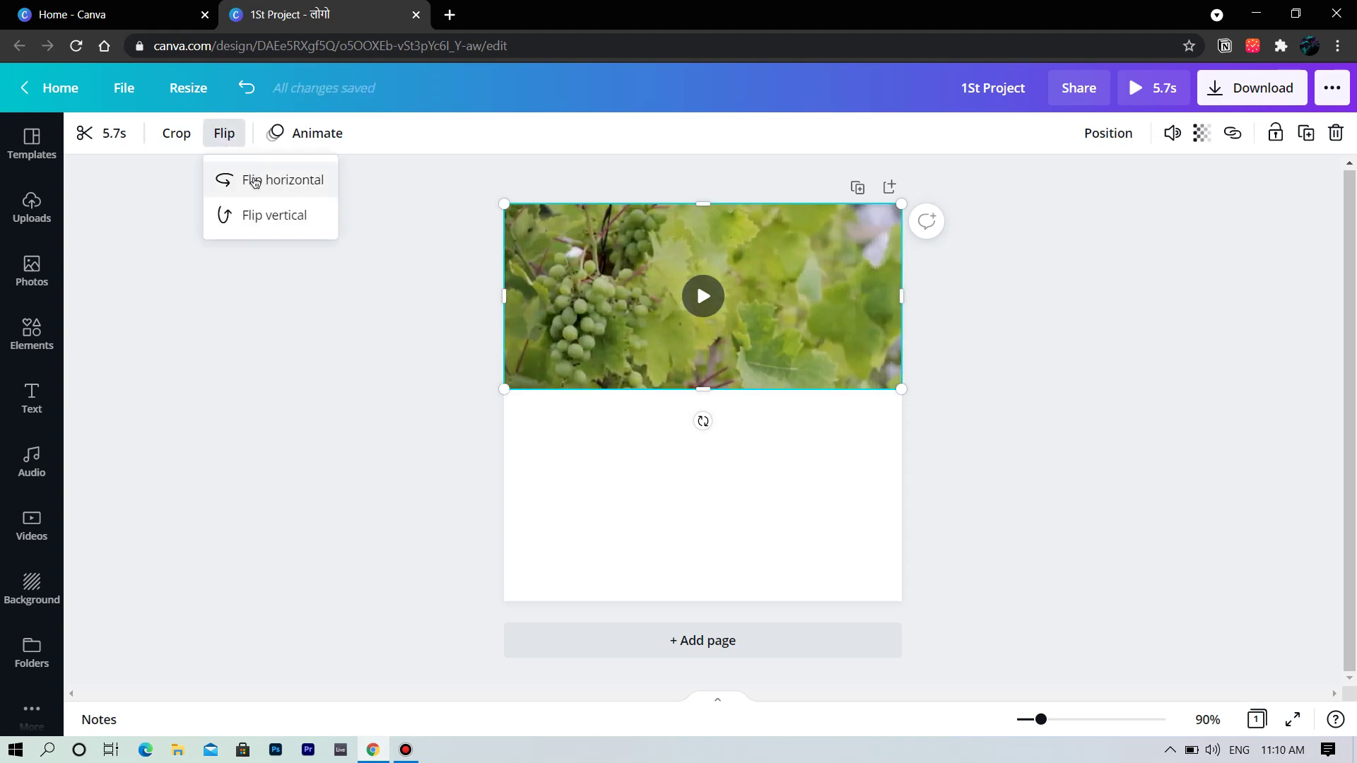
{"action": "left_click", "coordinate": [271, 217]}
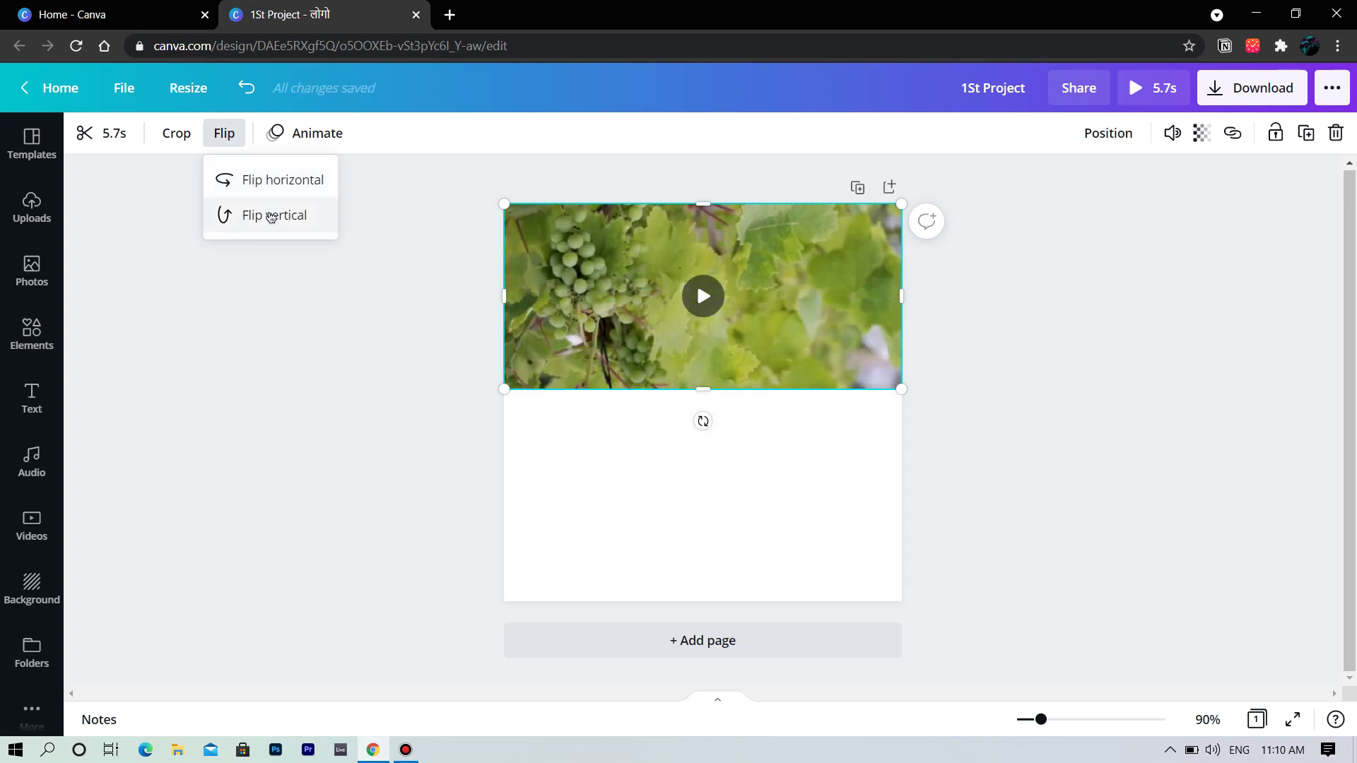
{"action": "left_click", "coordinate": [271, 217]}
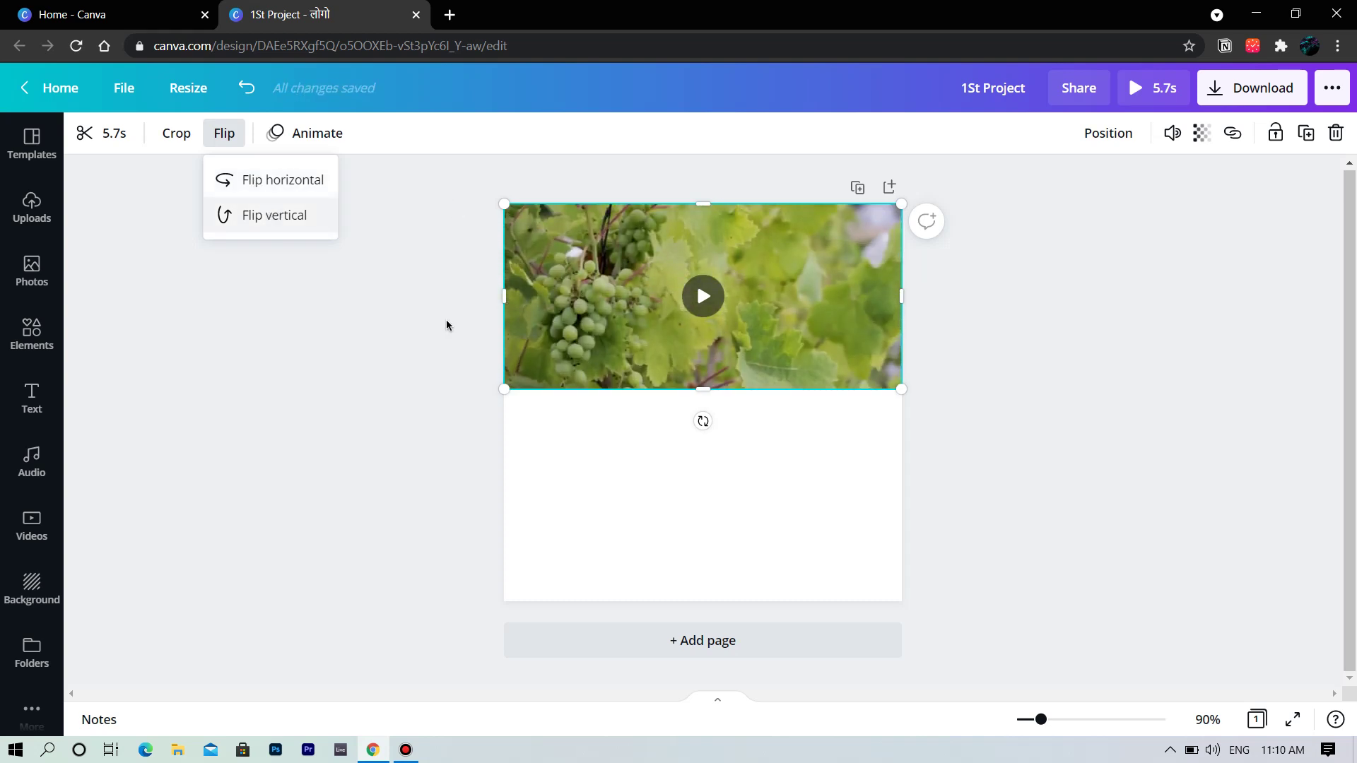
{"action": "left_click", "coordinate": [381, 416]}
Step: Look through the photo animation styles offered for the video
{"action": "left_click", "coordinate": [318, 134]}
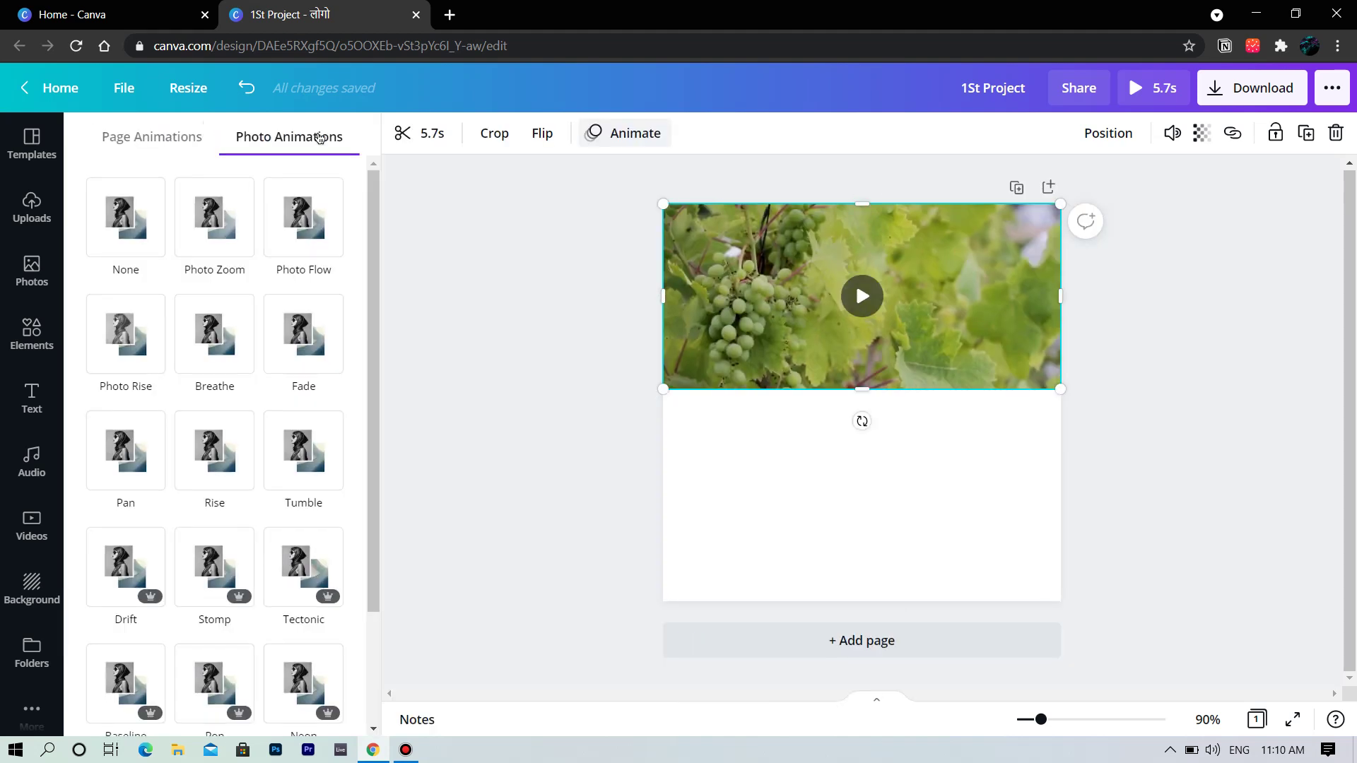
{"action": "scroll", "coordinate": [305, 361], "scroll_direction": "down", "scroll_amount": 1}
{"action": "scroll", "coordinate": [304, 358], "scroll_direction": "down", "scroll_amount": 2}
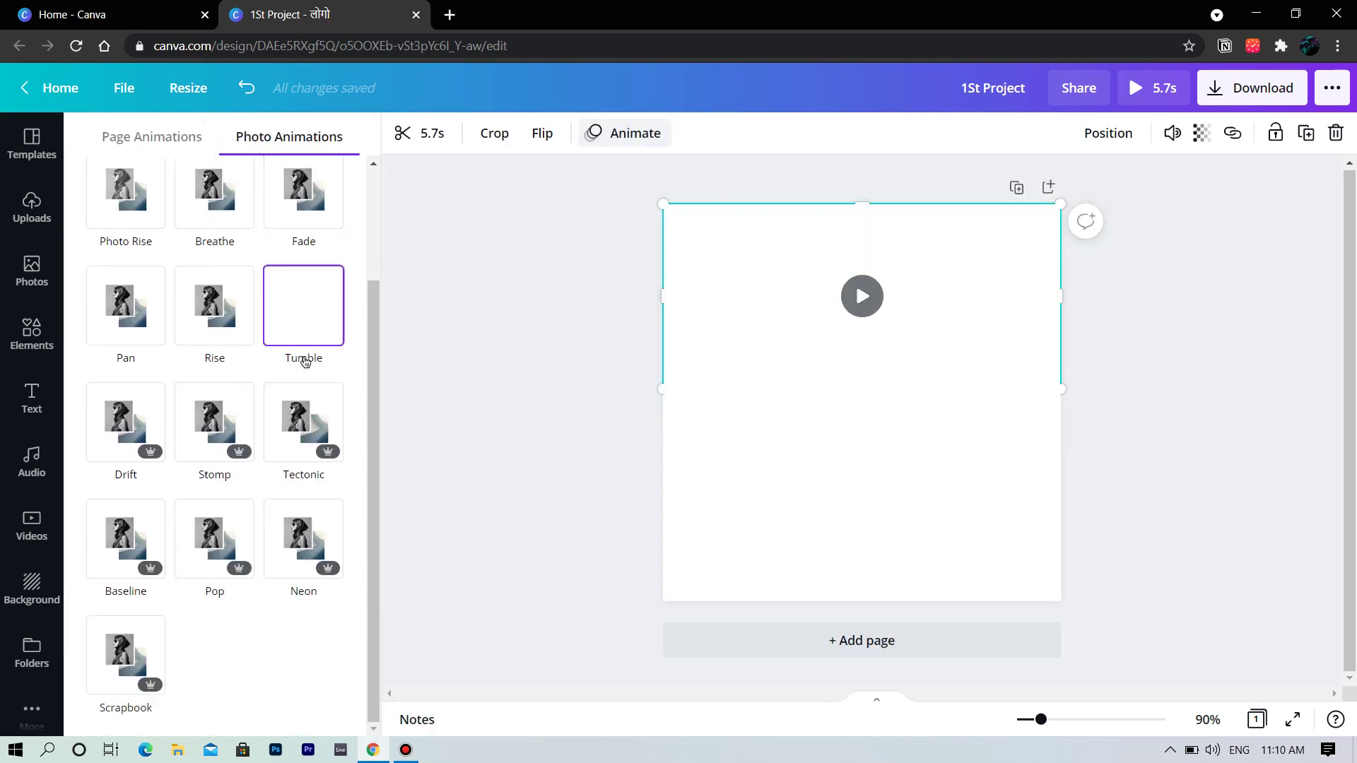
{"action": "scroll", "coordinate": [258, 373], "scroll_direction": "up", "scroll_amount": 2}
{"action": "scroll", "coordinate": [258, 373], "scroll_direction": "up", "scroll_amount": 2}
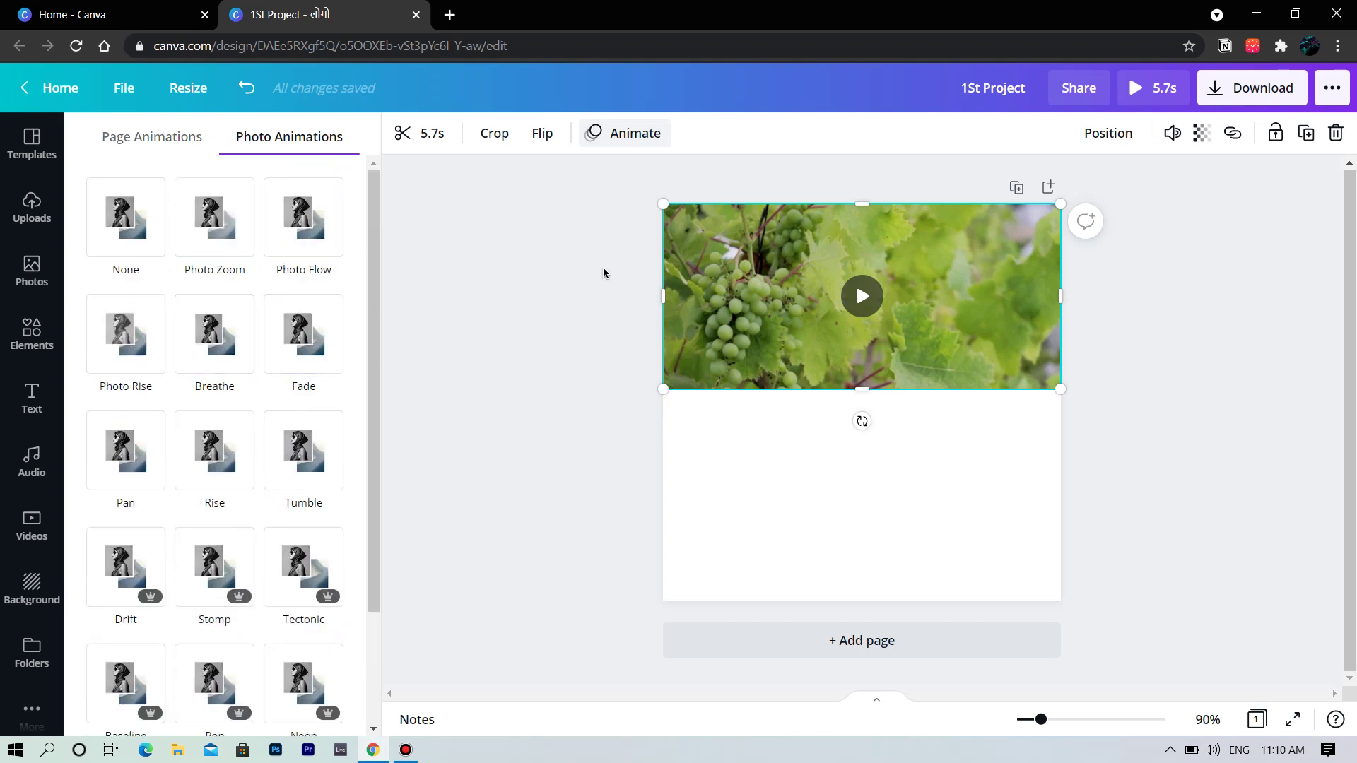
{"action": "left_click", "coordinate": [530, 324]}
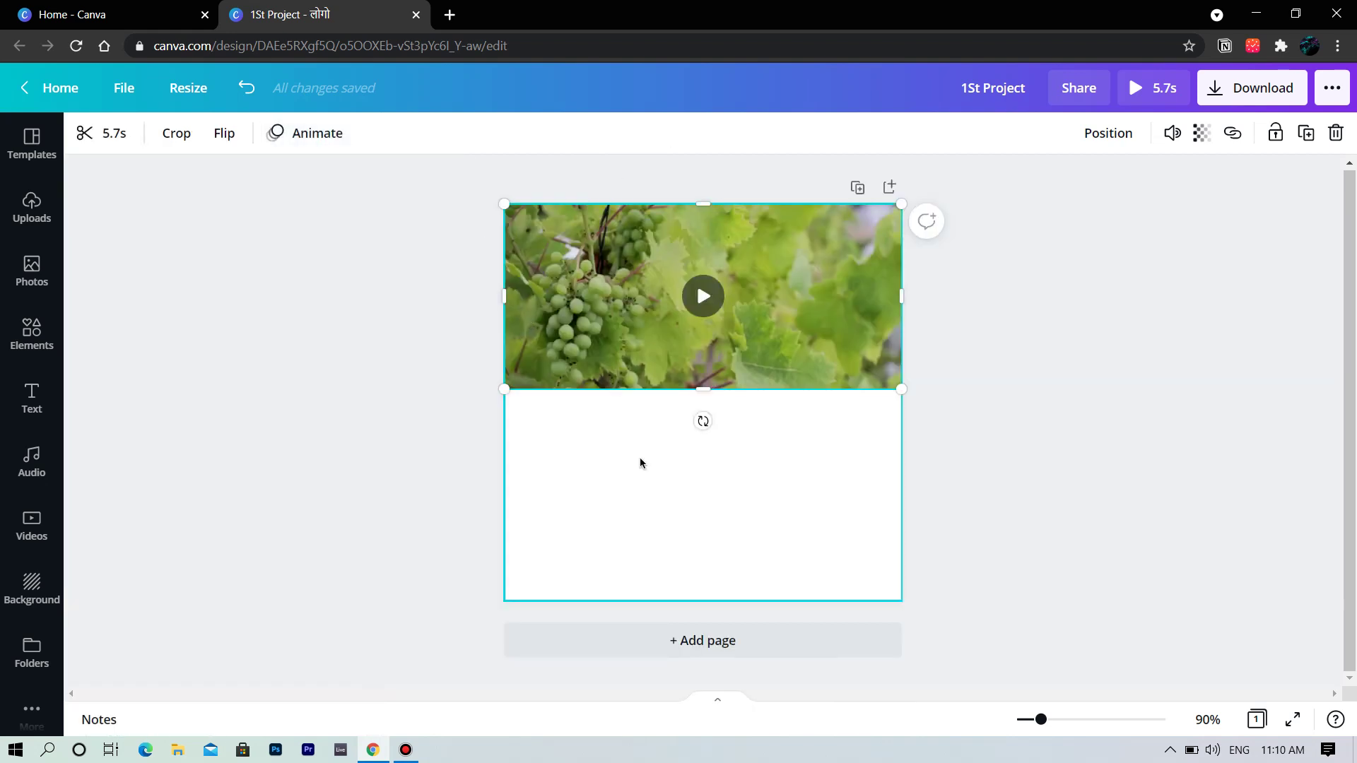
Step: Try out the volume slider of the grapevine video
{"action": "left_click", "coordinate": [814, 352]}
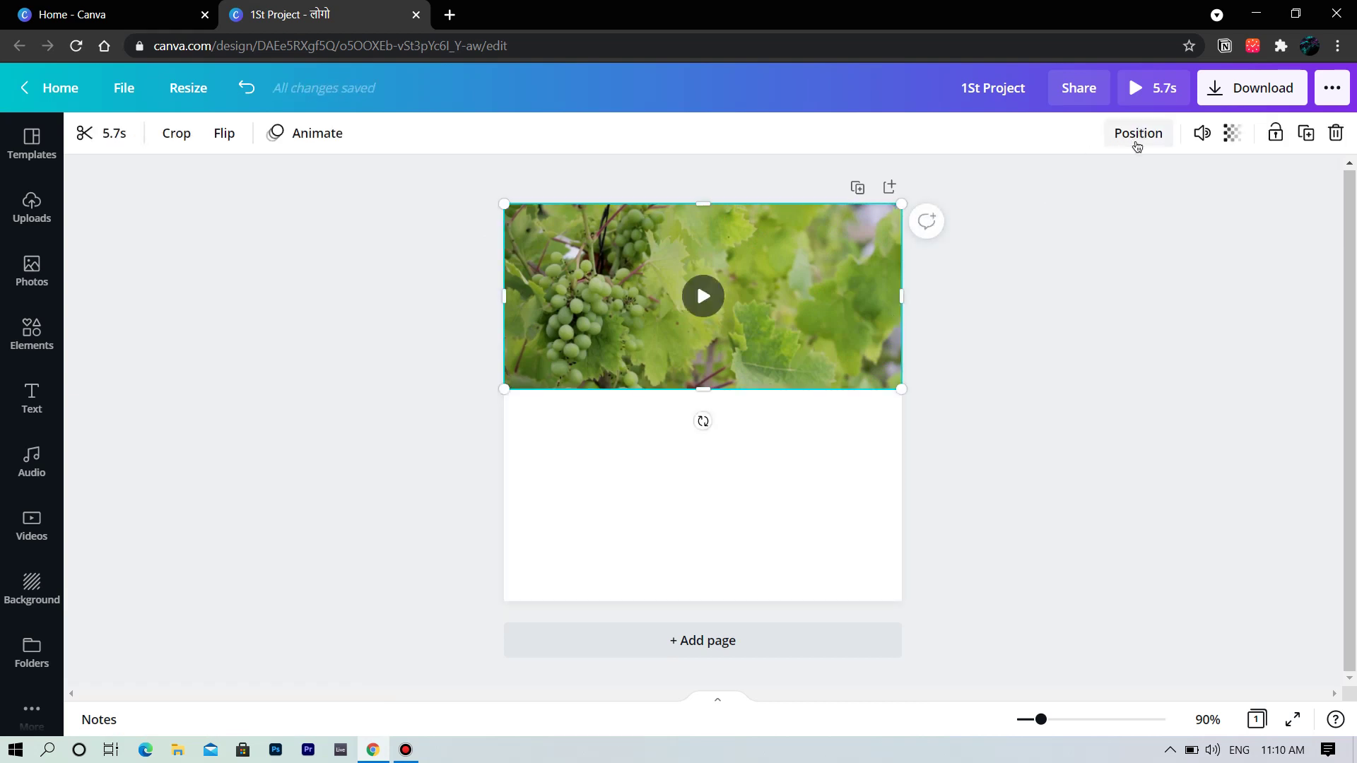
{"action": "left_click", "coordinate": [1203, 134]}
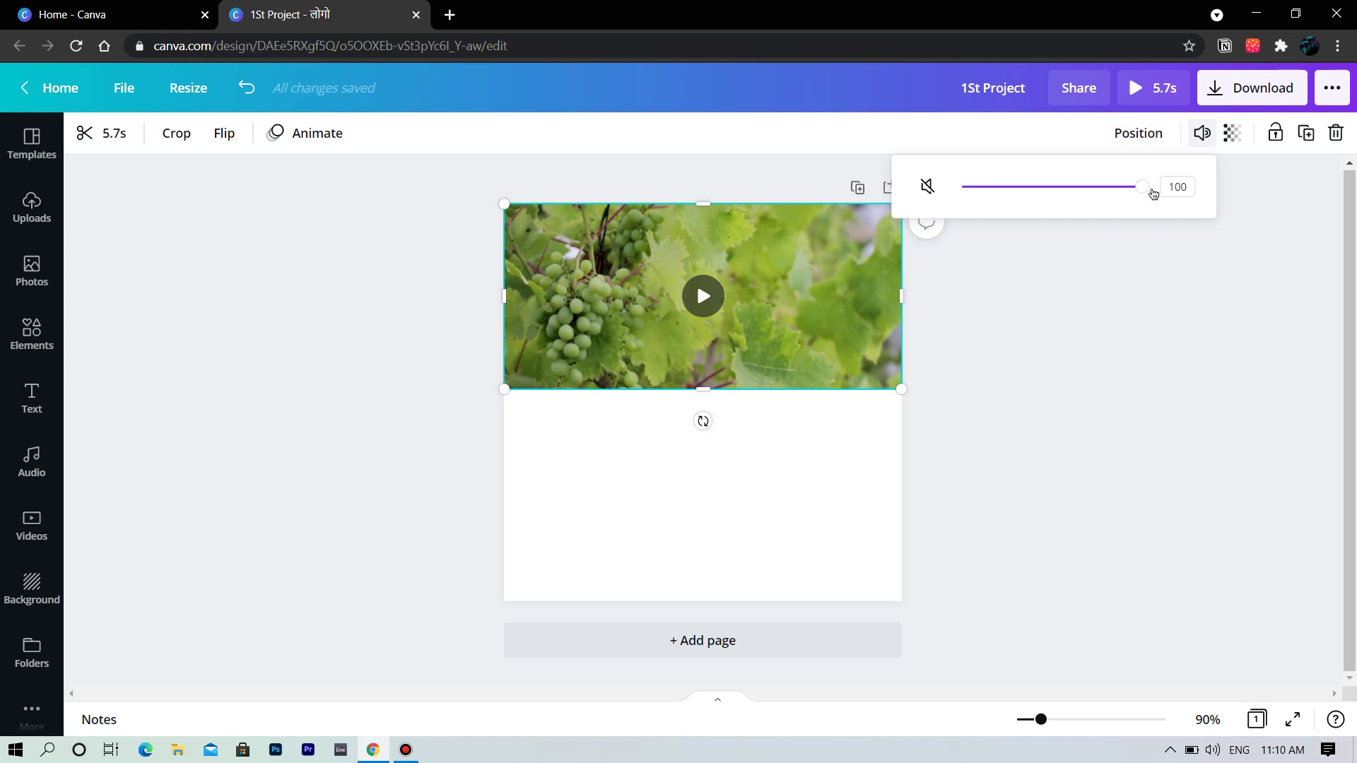
{"action": "left_click_drag", "start_coordinate": [1143, 196], "coordinate": [1177, 191]}
{"action": "left_click", "coordinate": [1223, 413]}
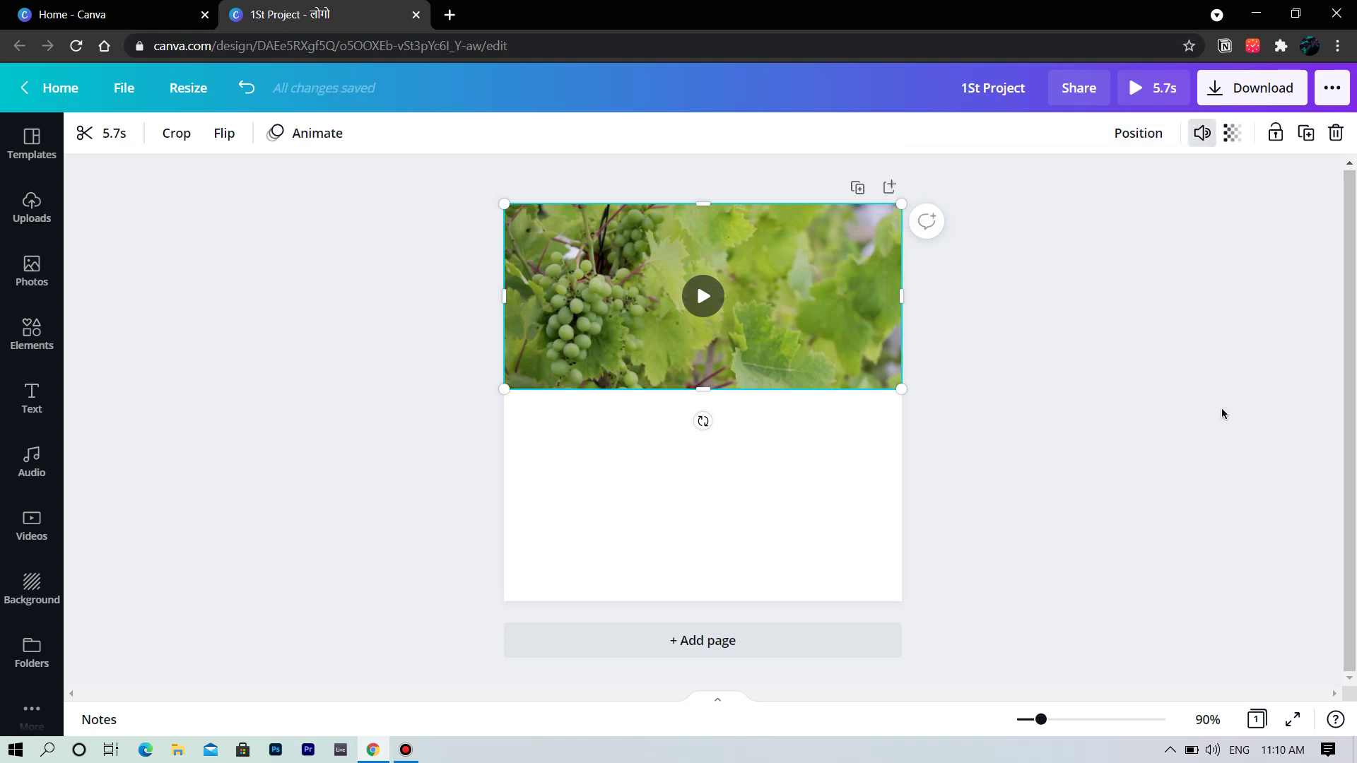
Step: Try out the video's transparency slider and return it to 100
{"action": "left_click", "coordinate": [1233, 134]}
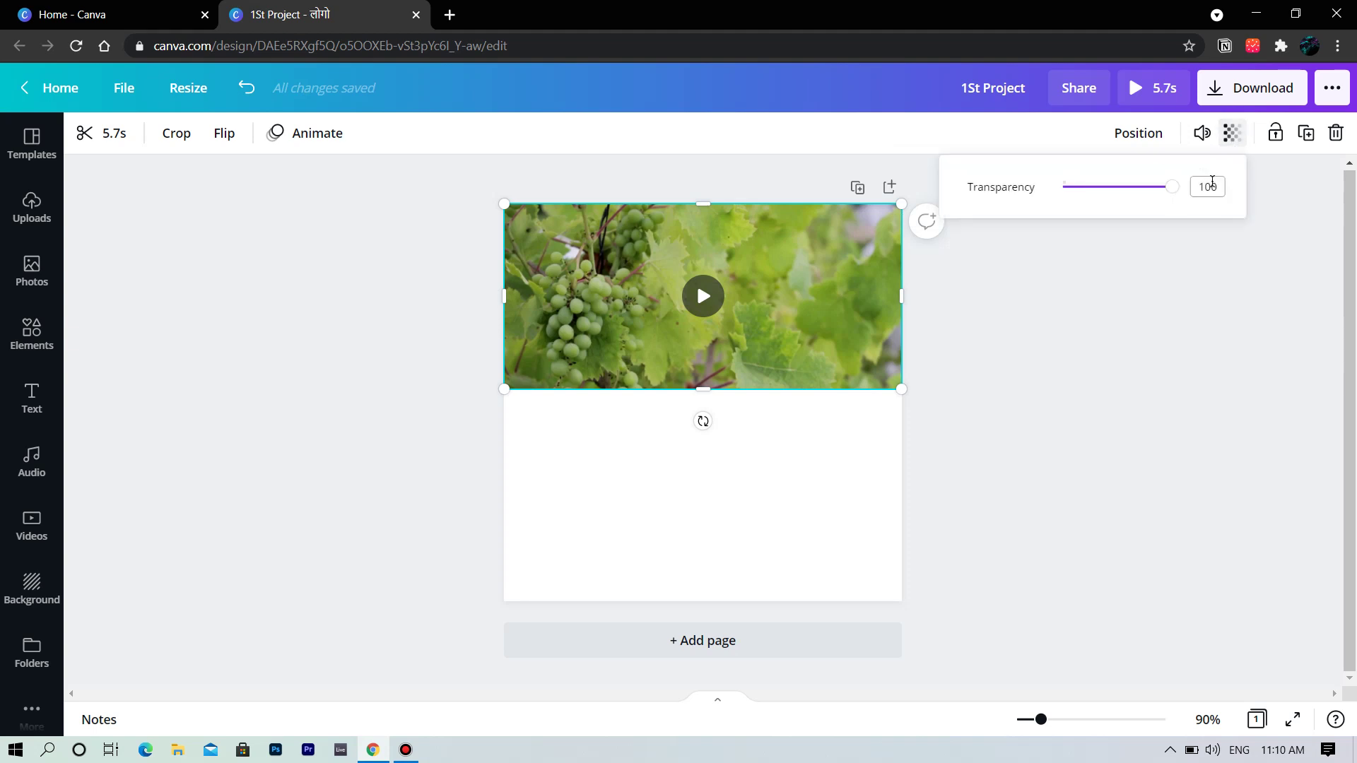
{"action": "left_click_drag", "start_coordinate": [1176, 193], "coordinate": [1226, 230]}
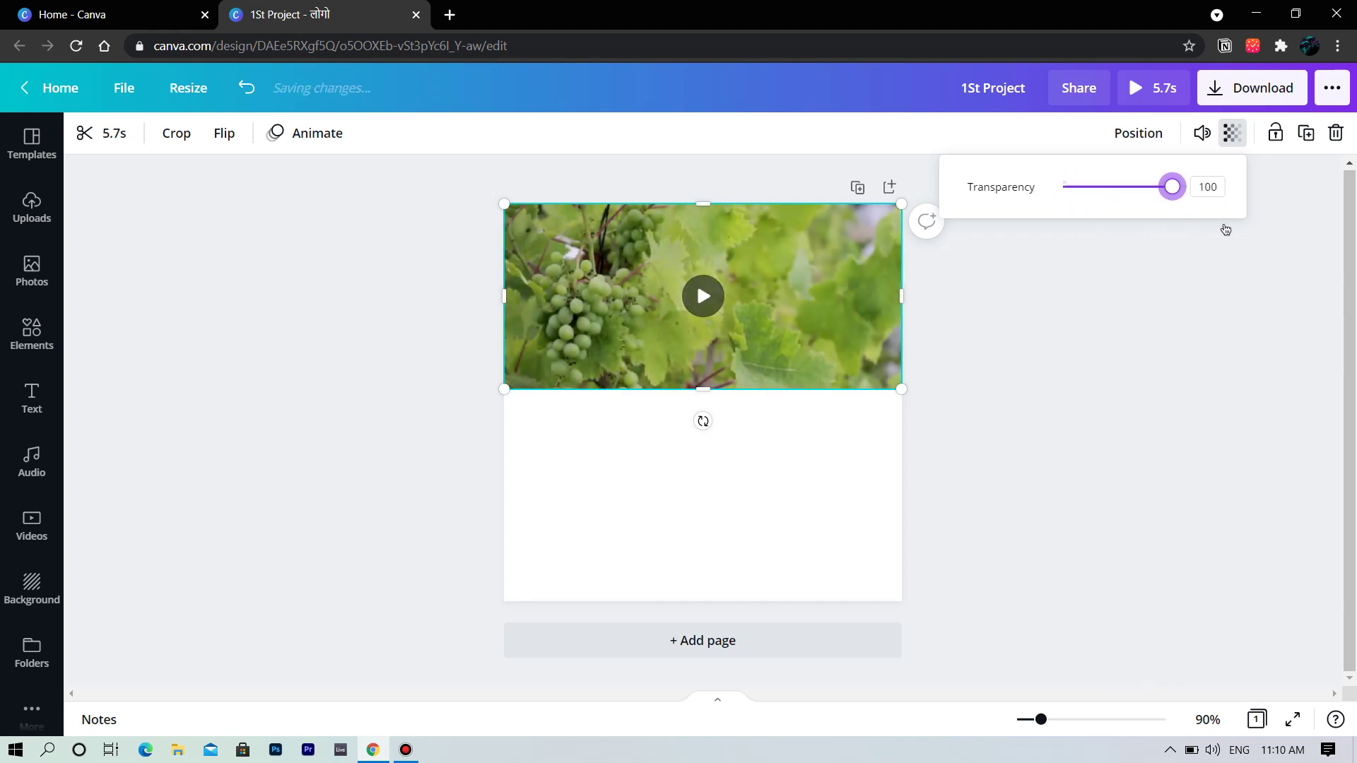
{"action": "left_click", "coordinate": [970, 274]}
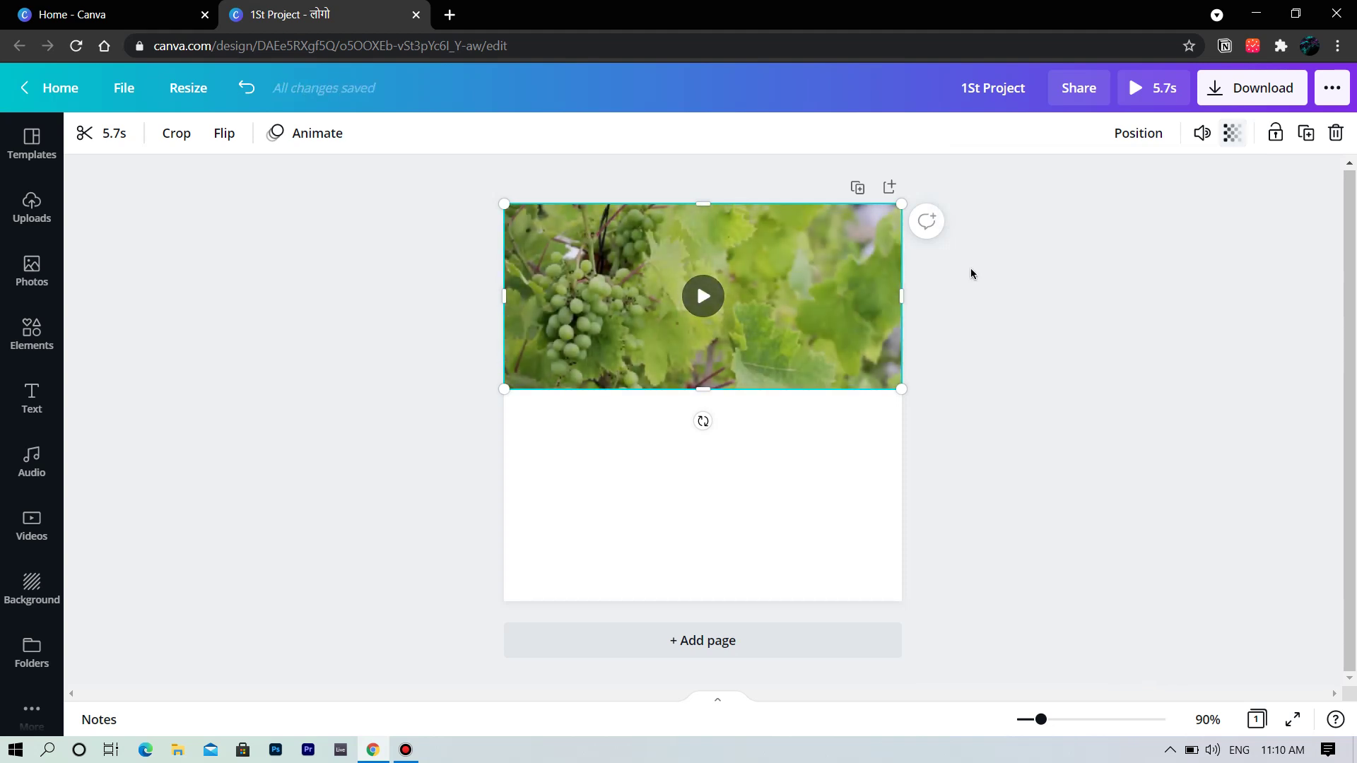
Step: Lock the grapevine video in place on the page
{"action": "left_click", "coordinate": [1275, 134]}
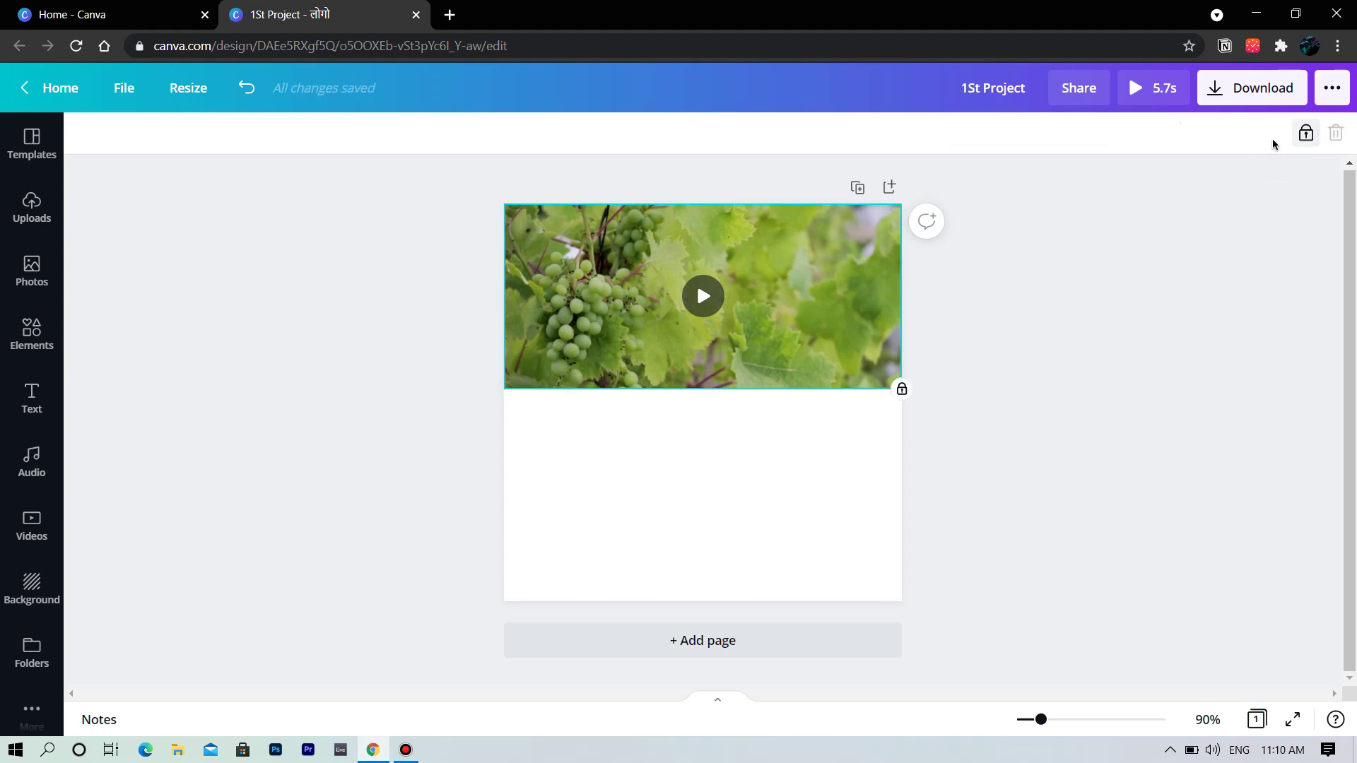
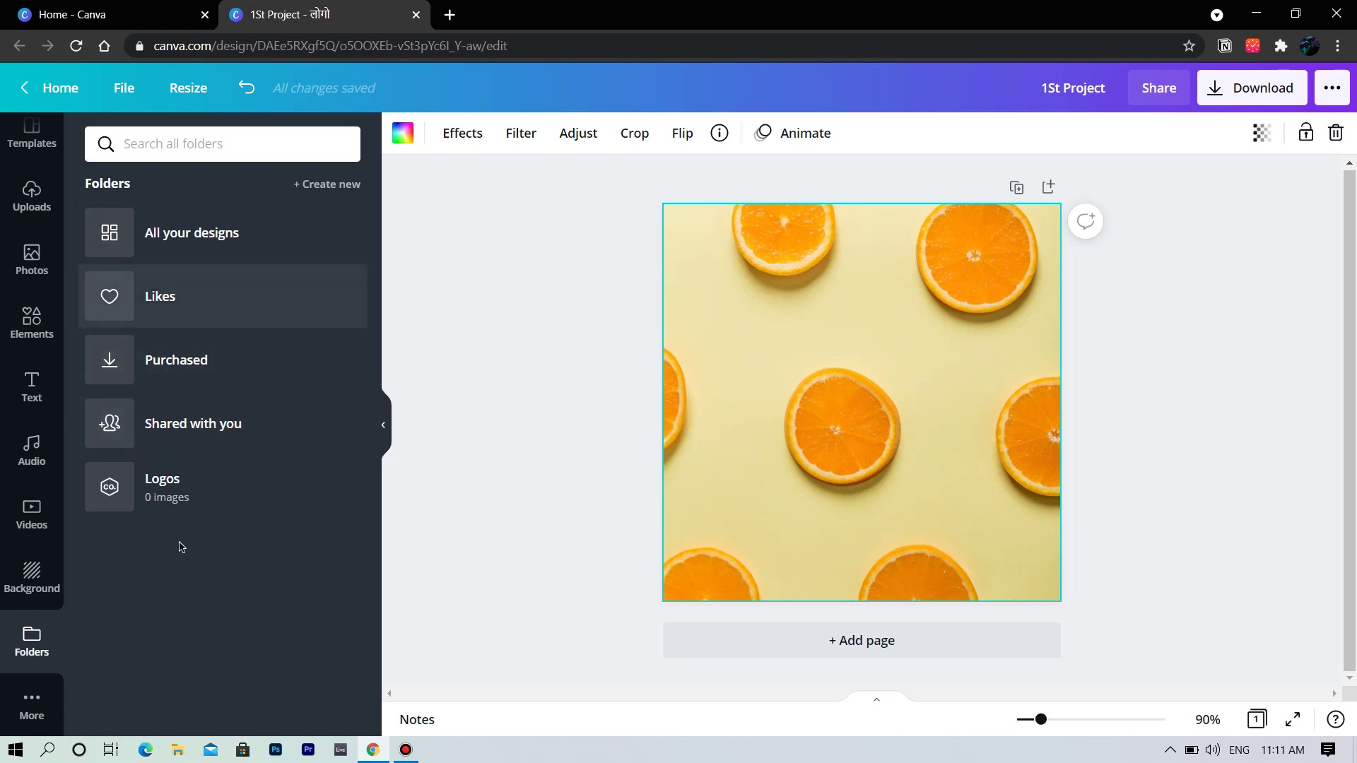
Step: Look through the additional Canva apps and integrations, and collapse the side panel to widen the canvas
{"action": "left_click", "coordinate": [32, 706]}
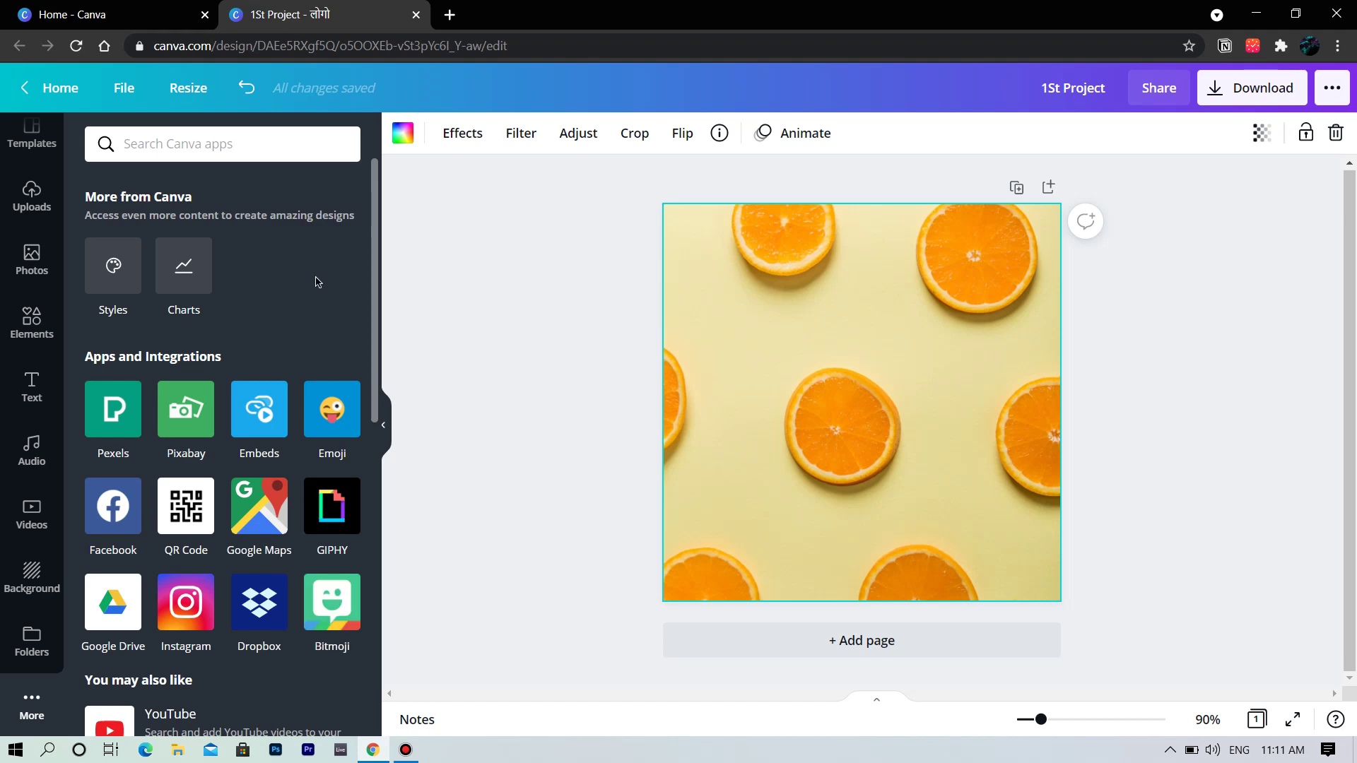
{"action": "scroll", "coordinate": [289, 308], "scroll_direction": "down", "scroll_amount": 10}
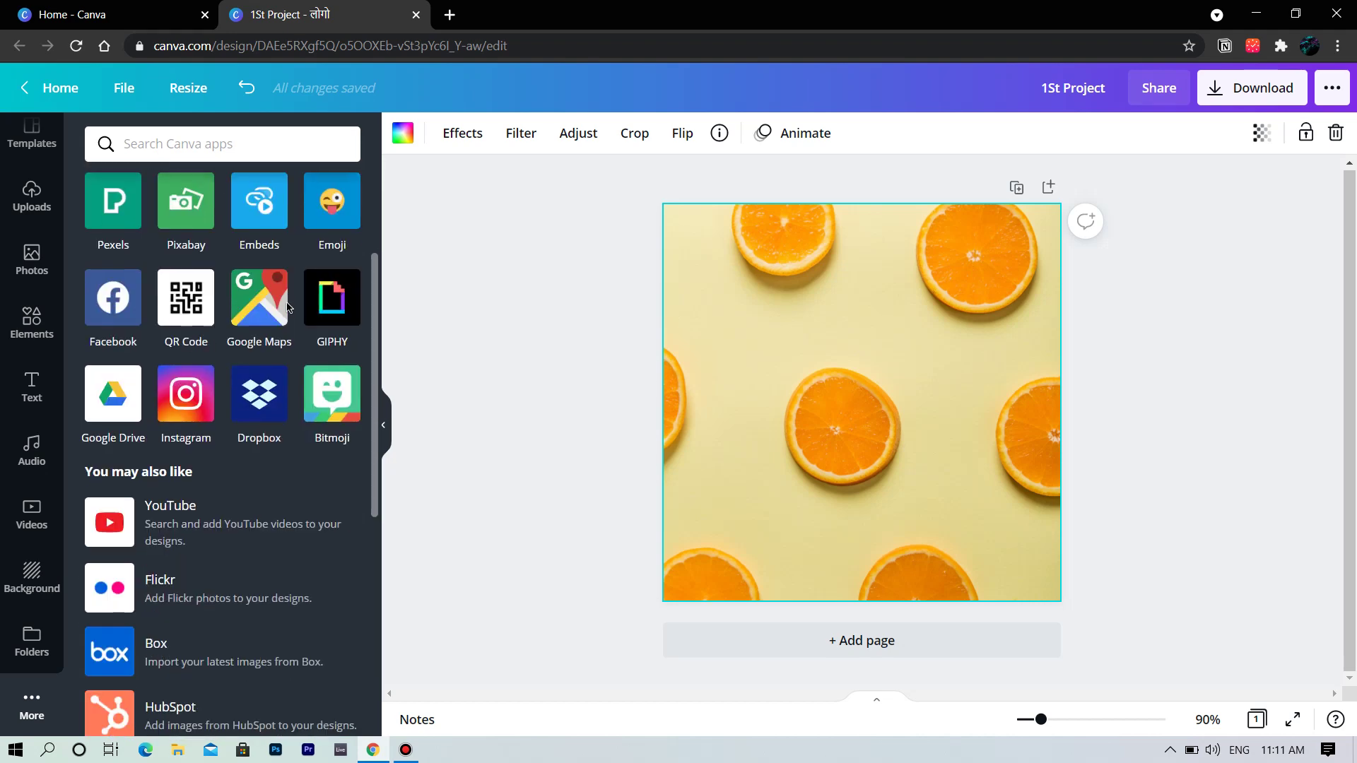
{"action": "scroll", "coordinate": [288, 307], "scroll_direction": "up", "scroll_amount": 10}
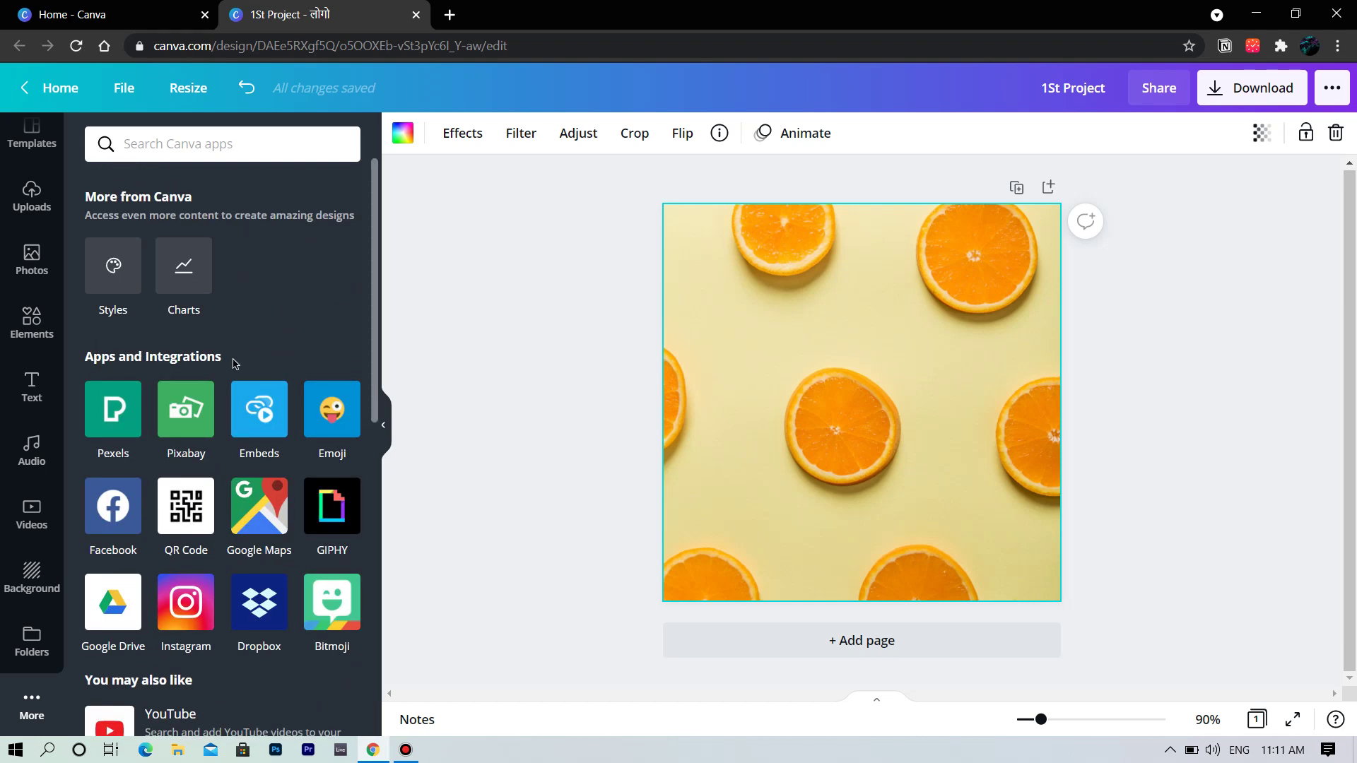
{"action": "scroll", "coordinate": [4, 316], "scroll_direction": "up", "scroll_amount": 1}
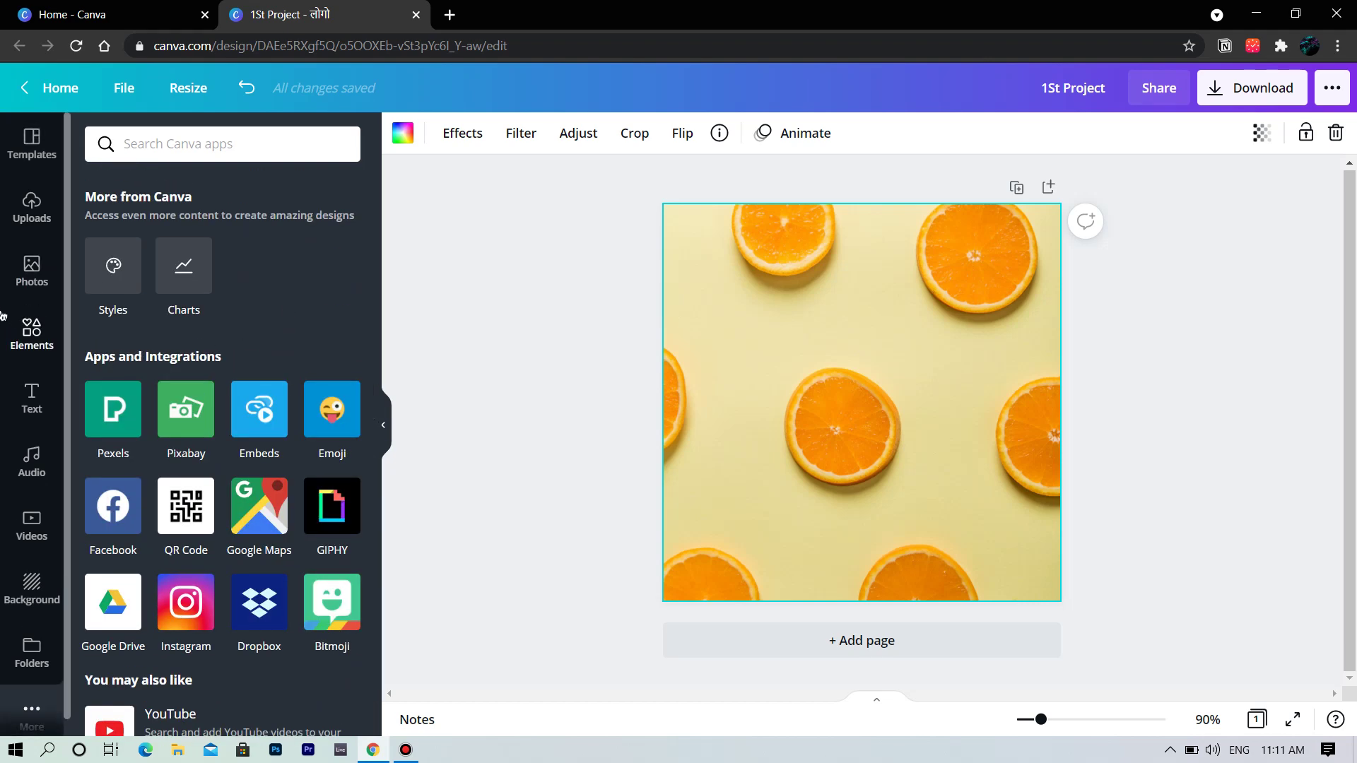
{"action": "left_click", "coordinate": [385, 427]}
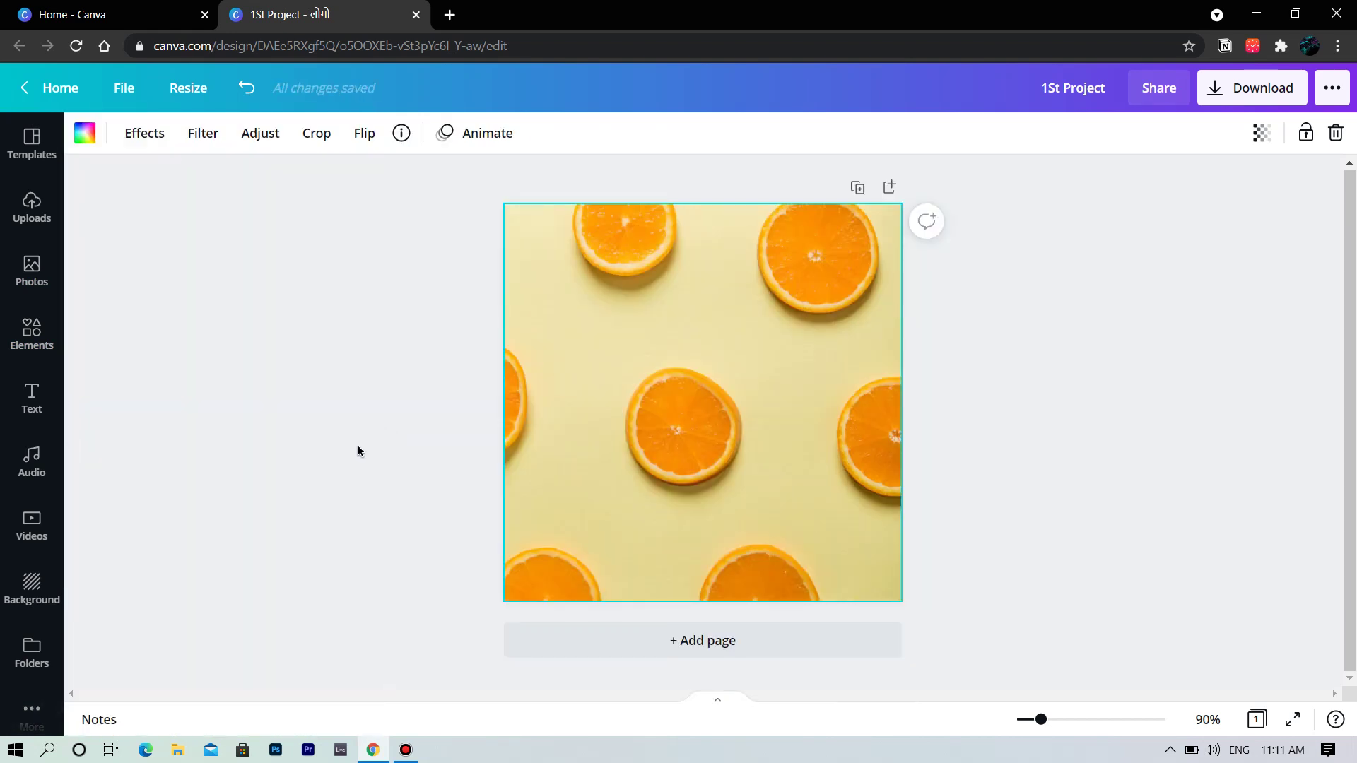
Step: Review the available download file types, download the orange-slice design as a PNG, and dismiss the saved-design dialog
{"action": "left_click", "coordinate": [1228, 86]}
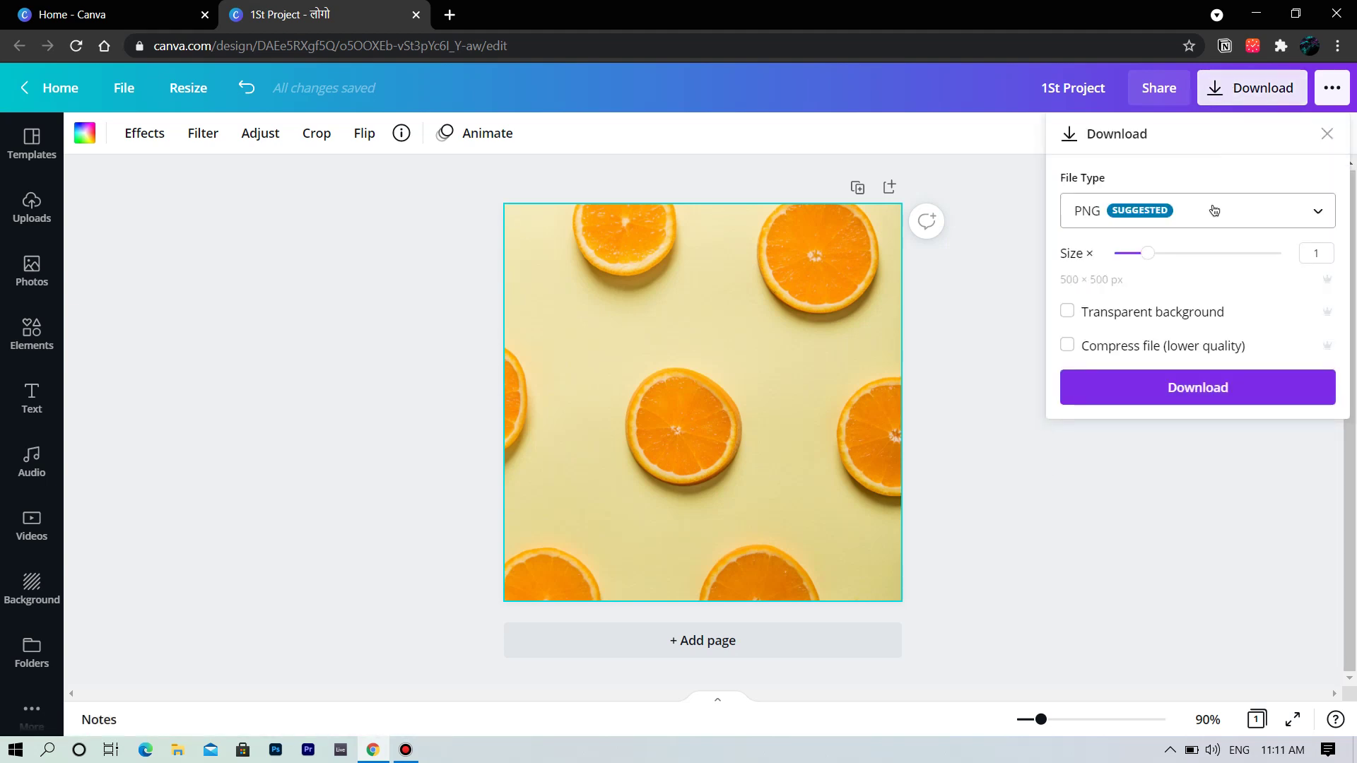
{"action": "left_click", "coordinate": [1214, 210]}
{"action": "scroll", "coordinate": [1200, 307], "scroll_direction": "down", "scroll_amount": 1}
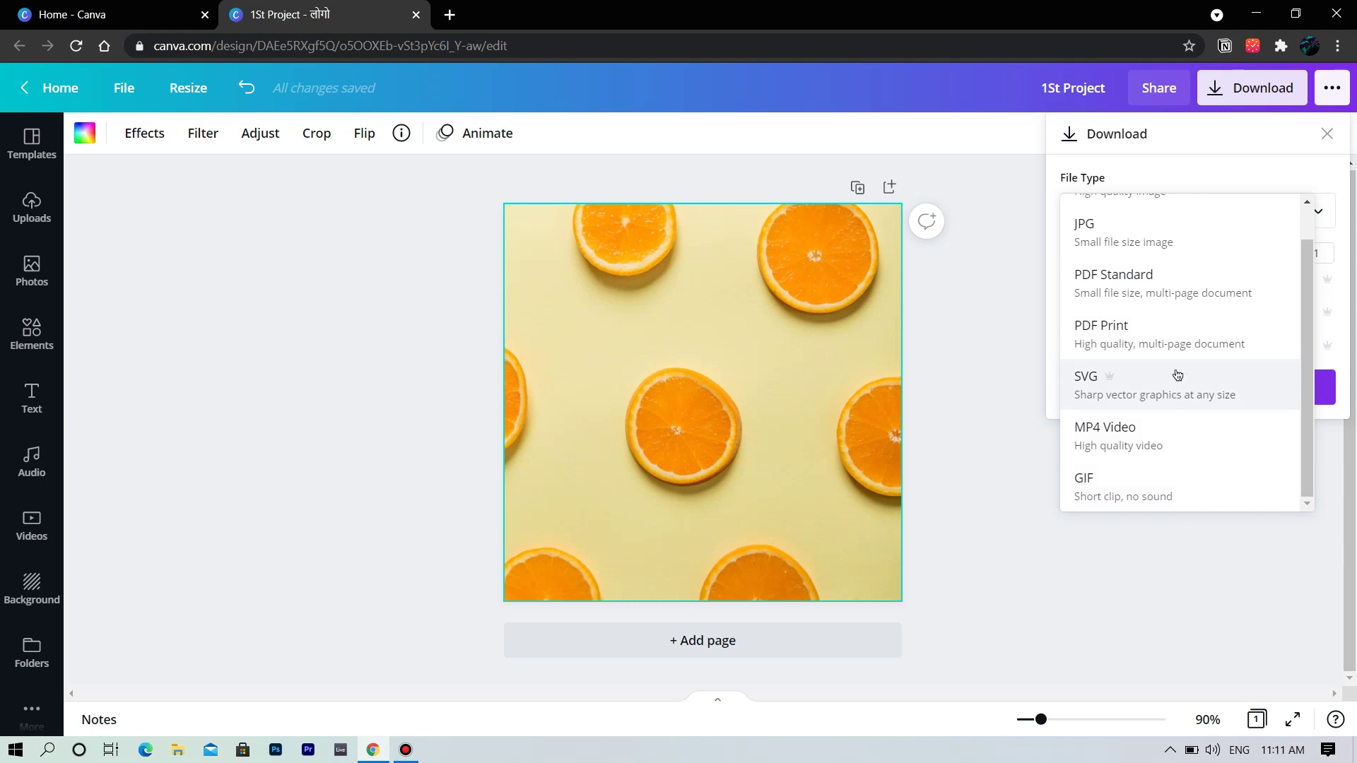
{"action": "scroll", "coordinate": [1178, 376], "scroll_direction": "up", "scroll_amount": 1}
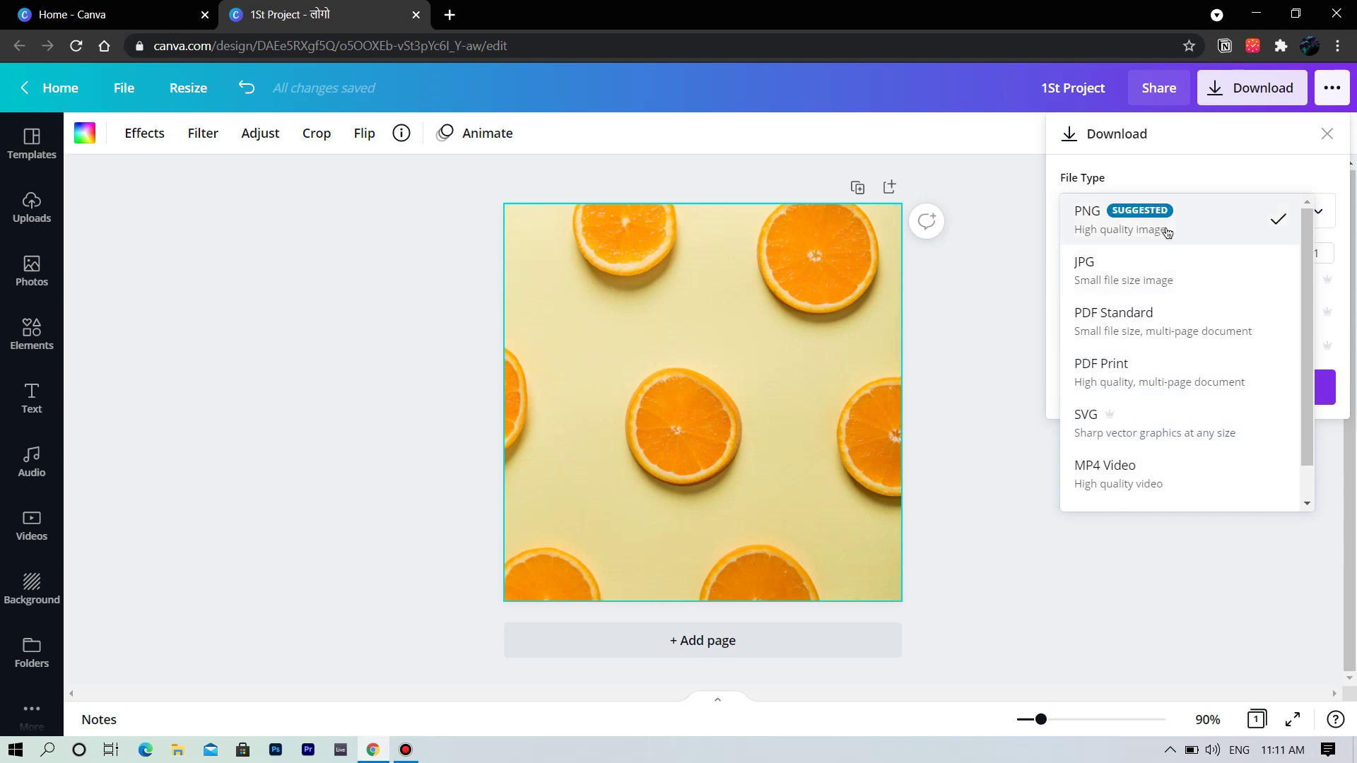
{"action": "left_click", "coordinate": [1167, 233]}
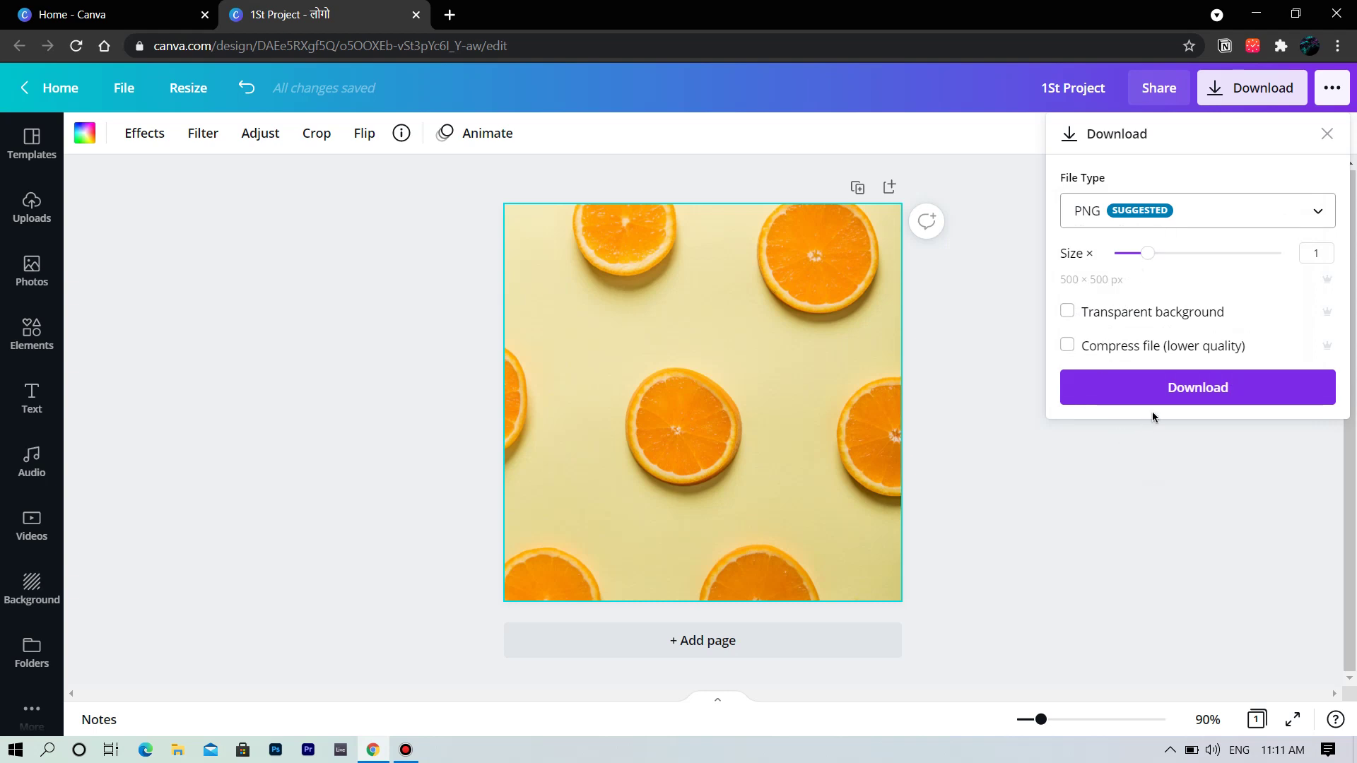
{"action": "left_click", "coordinate": [1189, 386]}
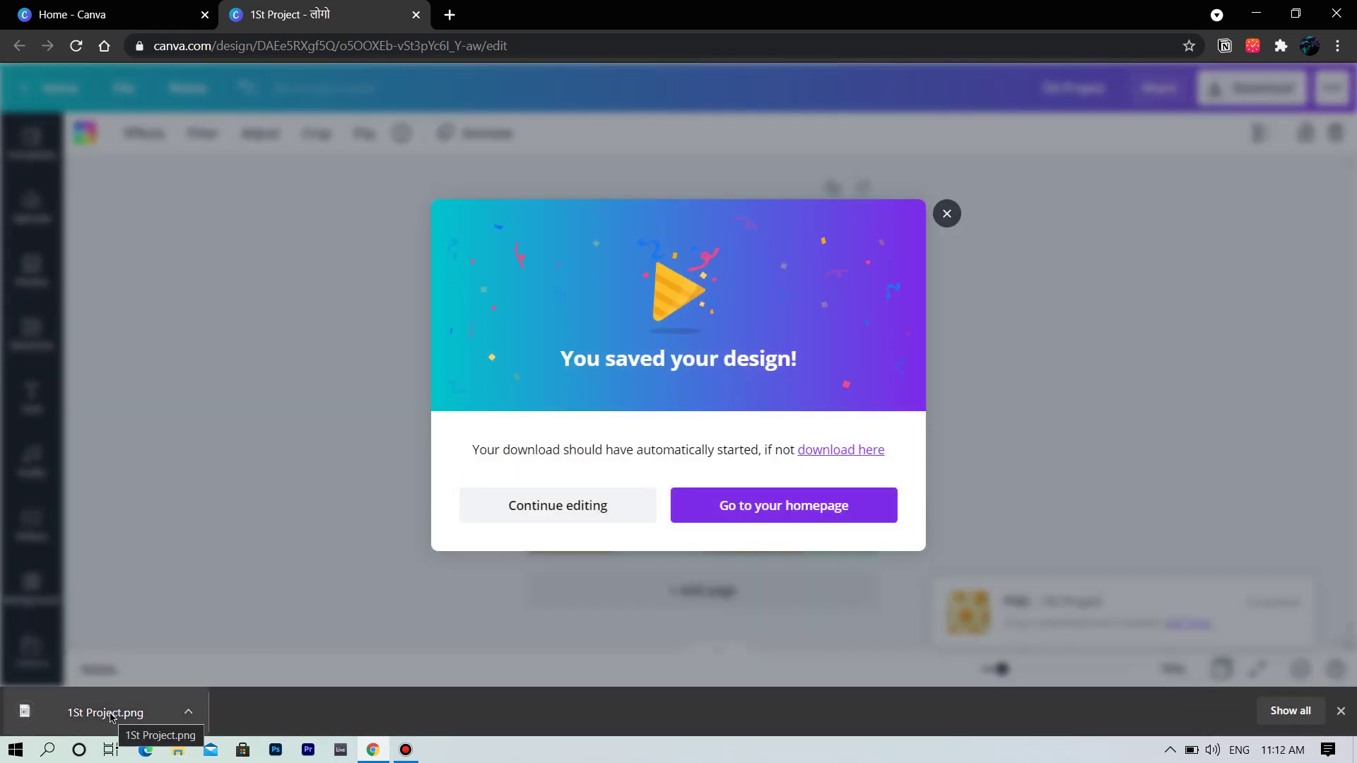
{"action": "left_click", "coordinate": [947, 213]}
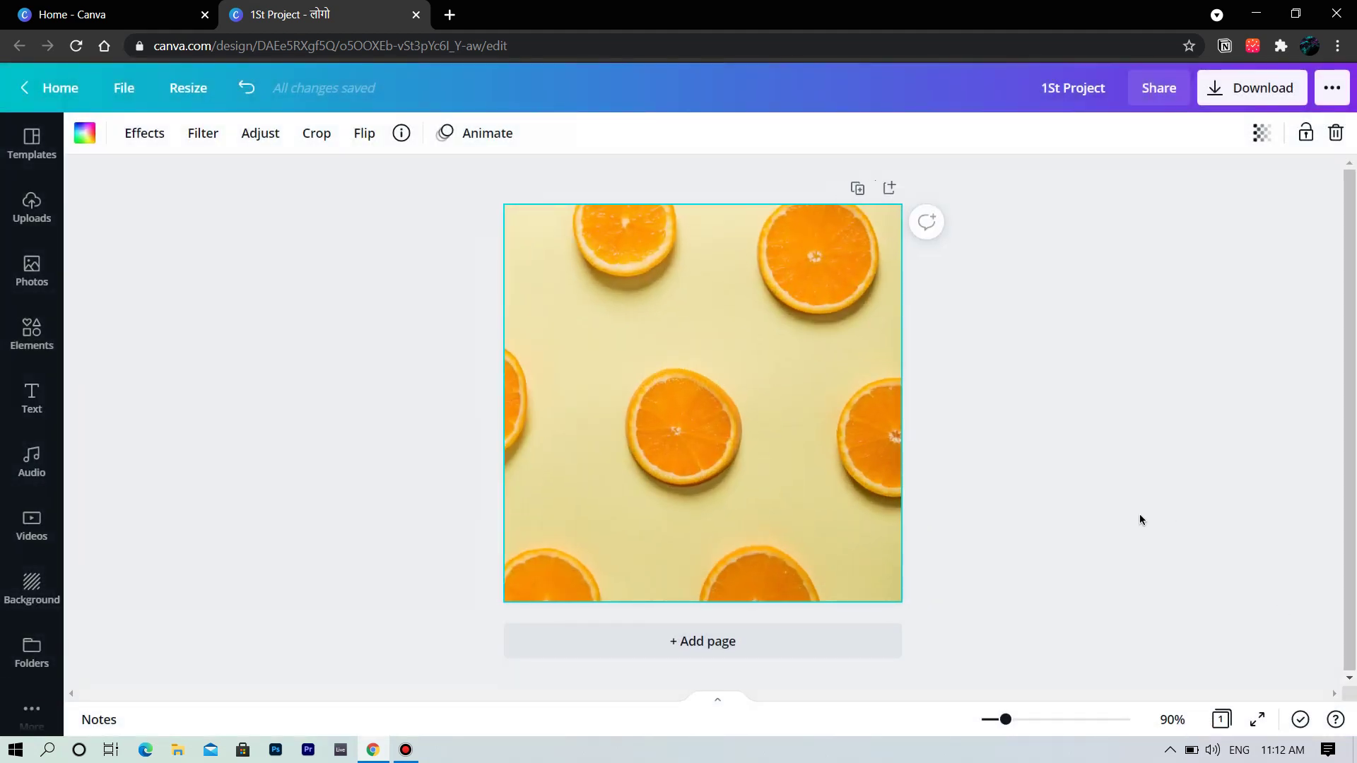
Step: Delete the orange-slice background image from the page
{"action": "left_click", "coordinate": [1335, 134]}
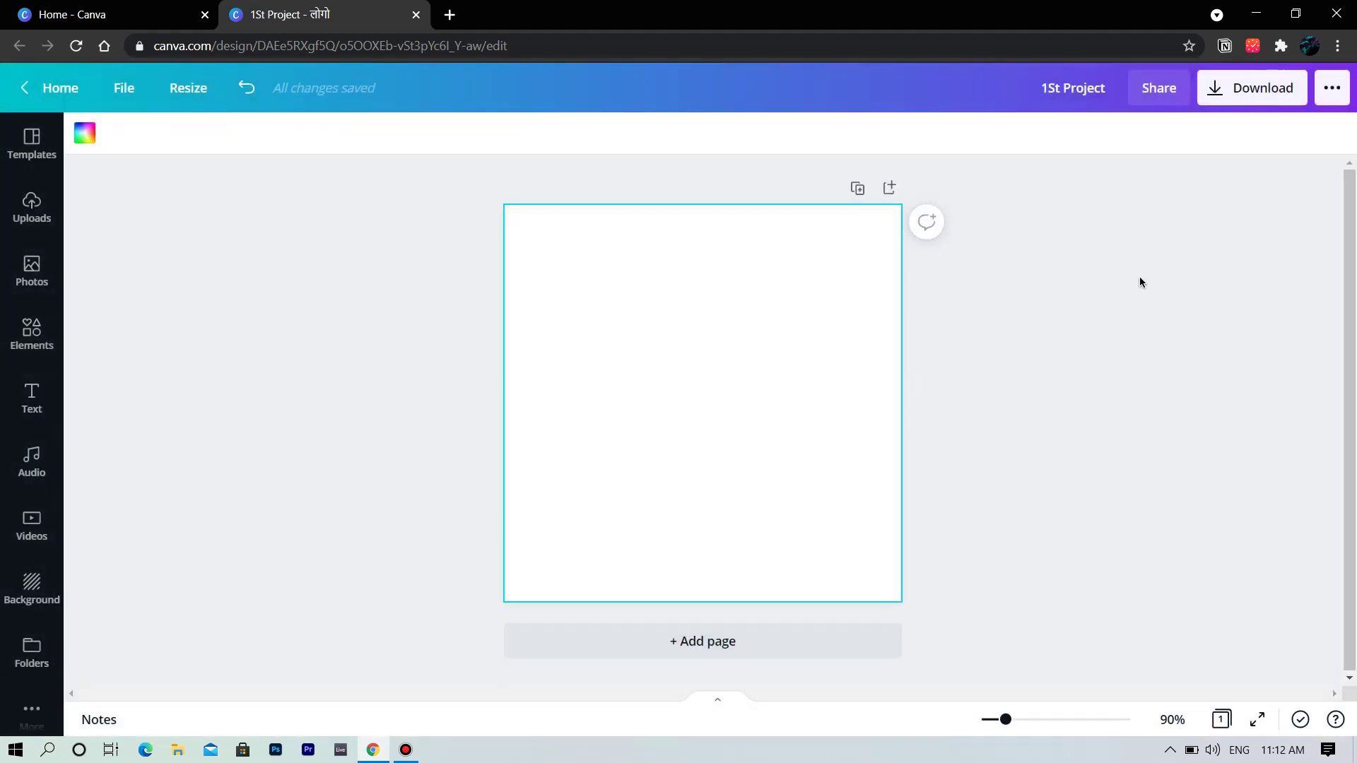